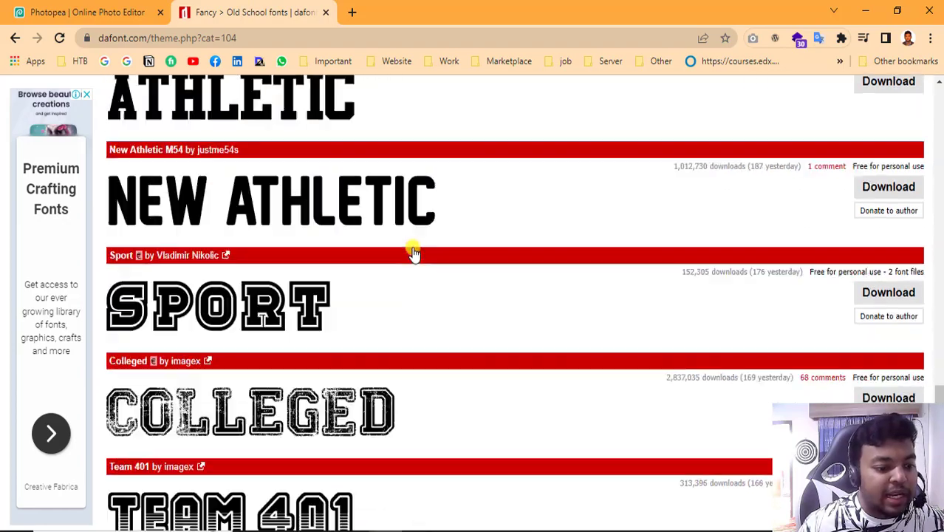
- Scroll through DaFont's Fancy > Old School fonts, such as Varsity, Freshman and Campus
scroll(413, 249, up, 1)
scroll(390, 289, down, 12)
scroll(392, 281, up, 5)
scroll(381, 273, up, 10)
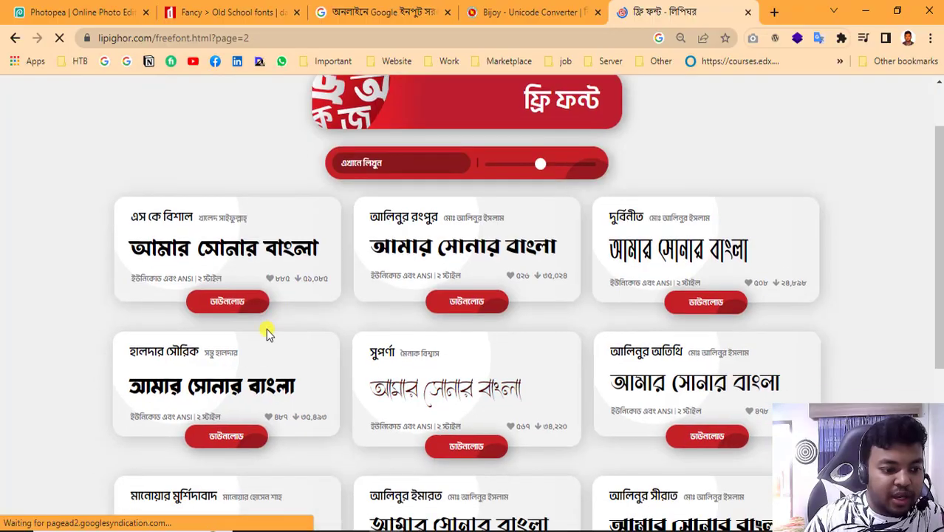
scroll(273, 354, down, 1)
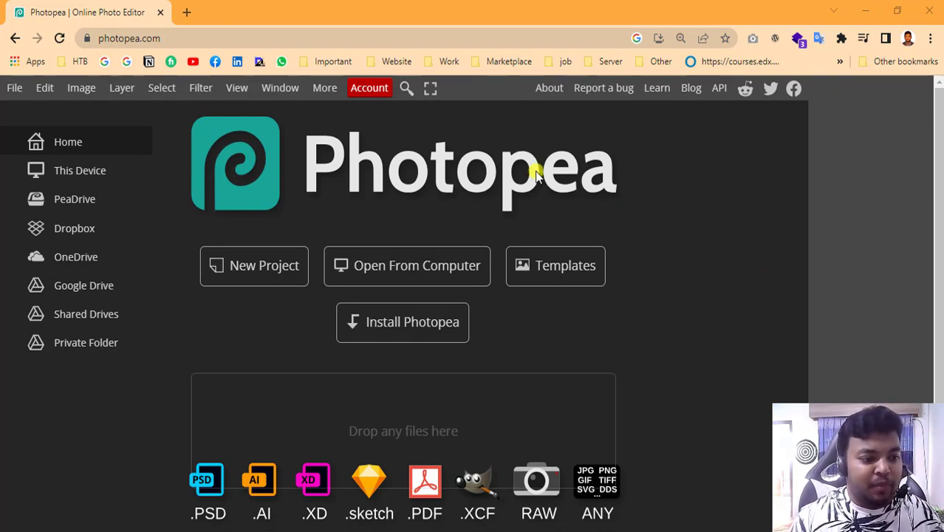
- Create a new 1280×720 px white-background document named 'Font Project'
click(200, 34)
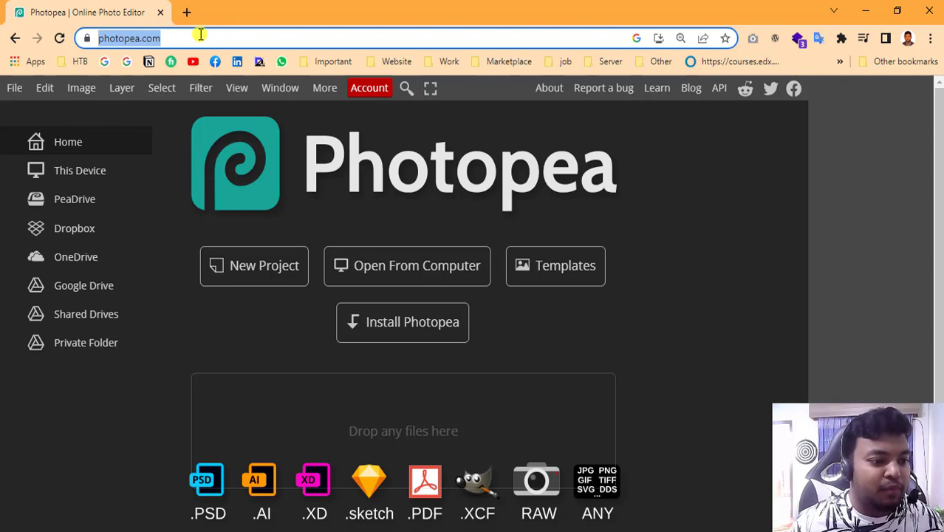
click(181, 39)
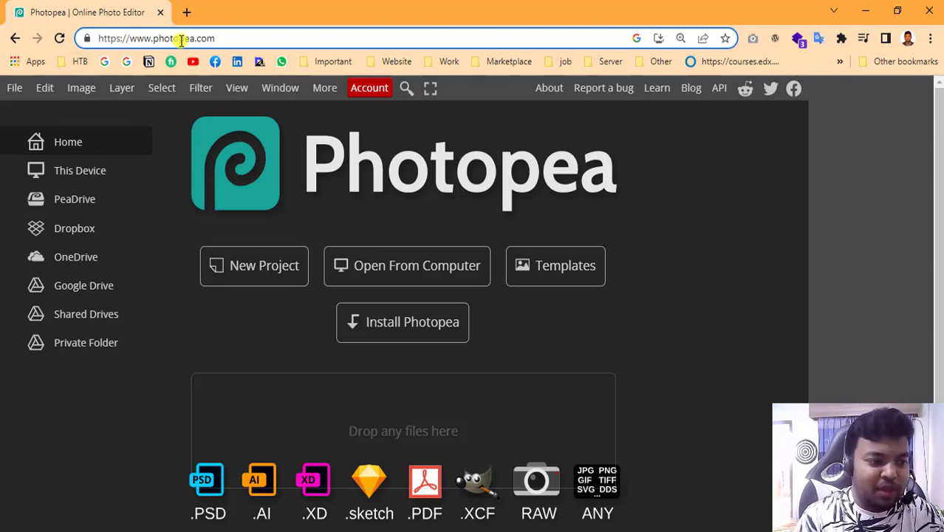
click(238, 272)
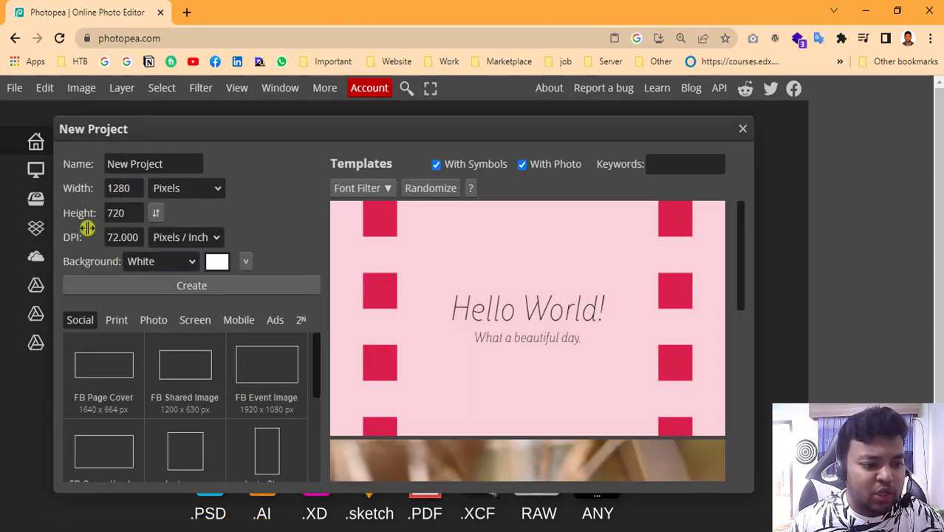
triple_click(141, 164)
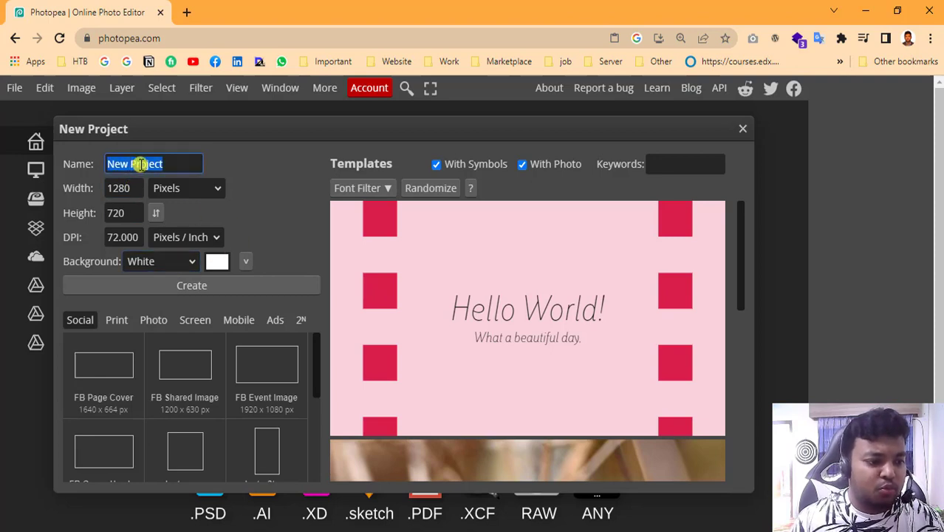
text(FOnt)
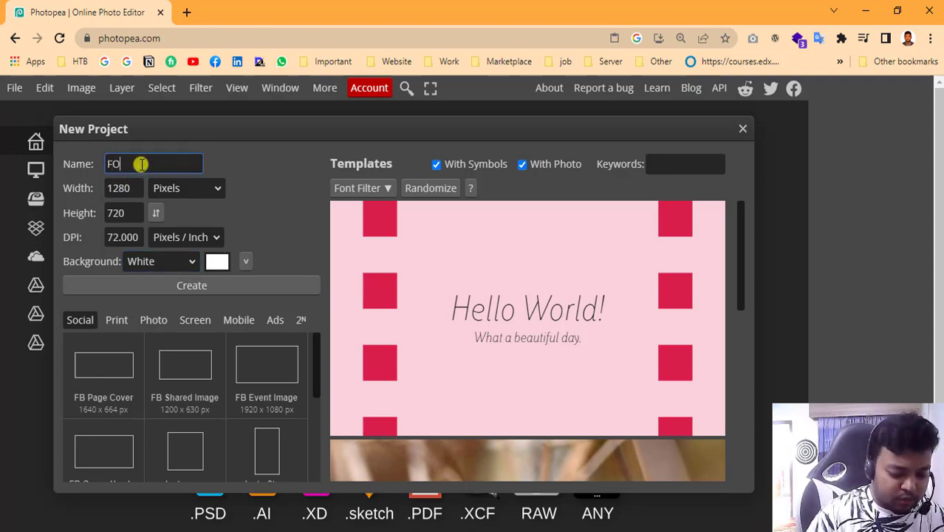
key(BackSpace)
key(BackSpace)
key(BackSpace)
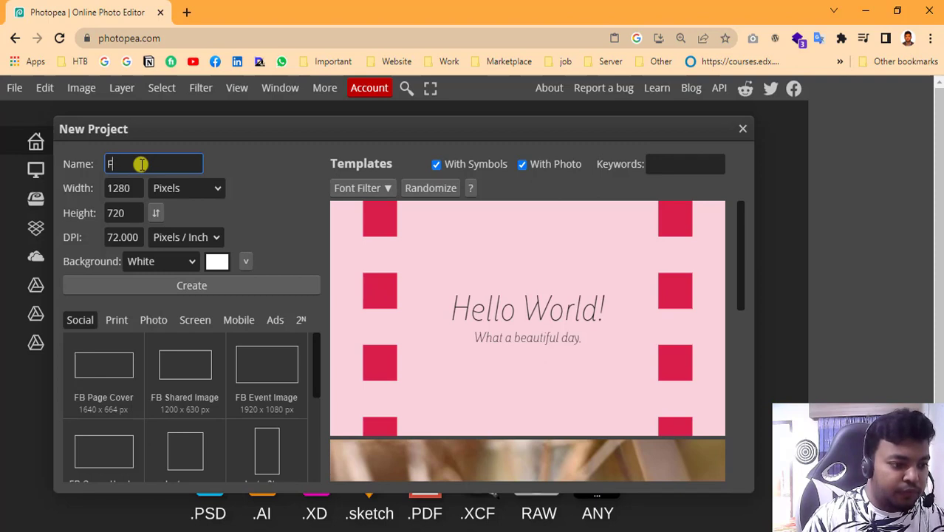
text(ont F)
text(roject)
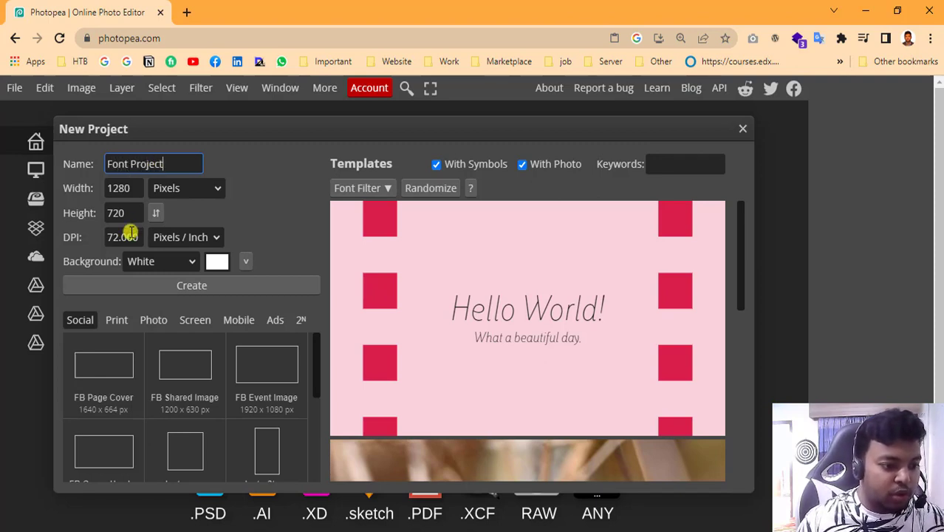
click(177, 288)
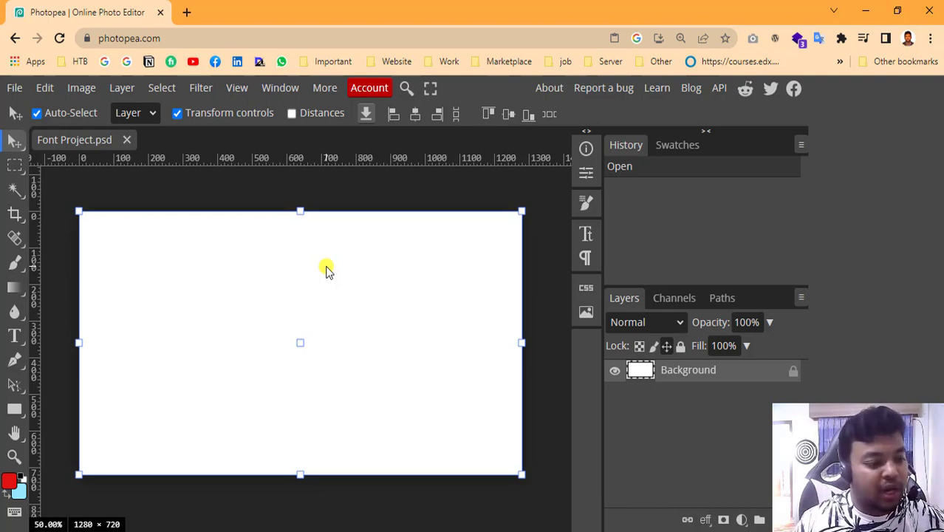
- Add a text layer reading 'I Love Bangladesh' on the canvas
click(15, 334)
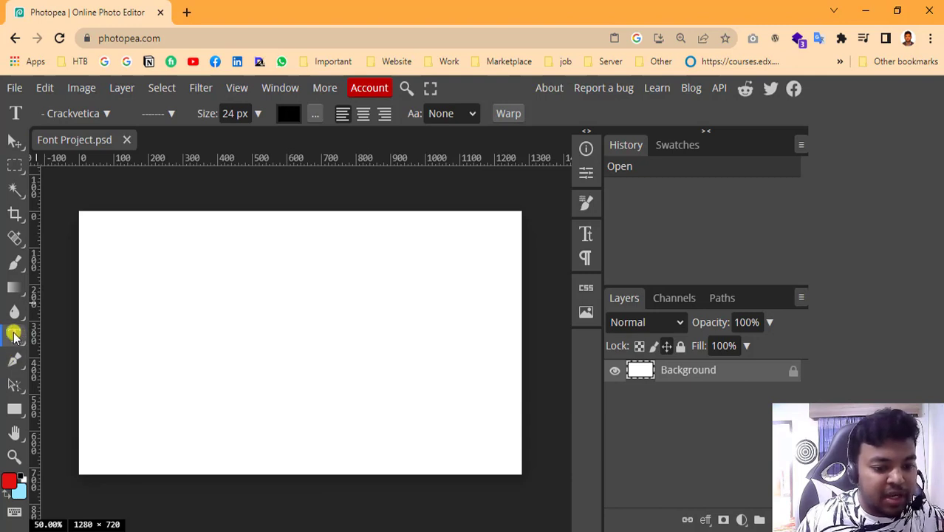
click(215, 291)
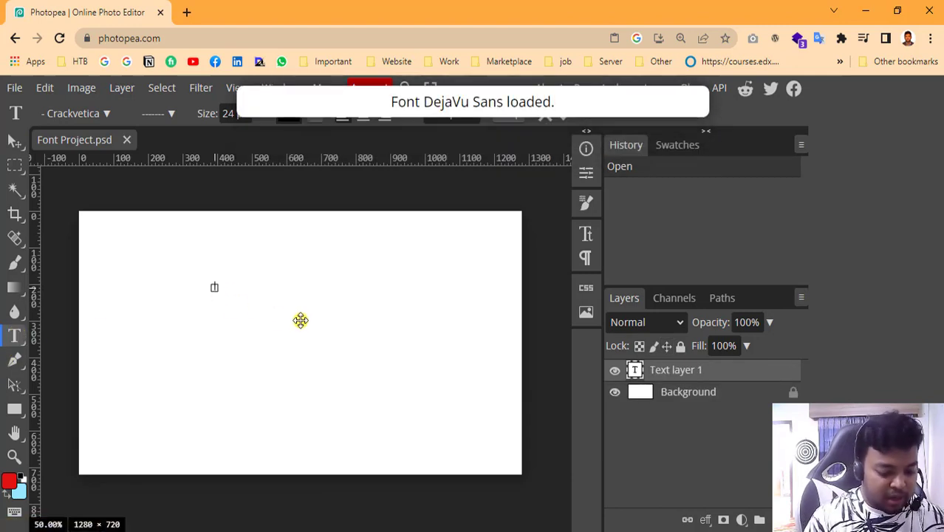
text(I Love)
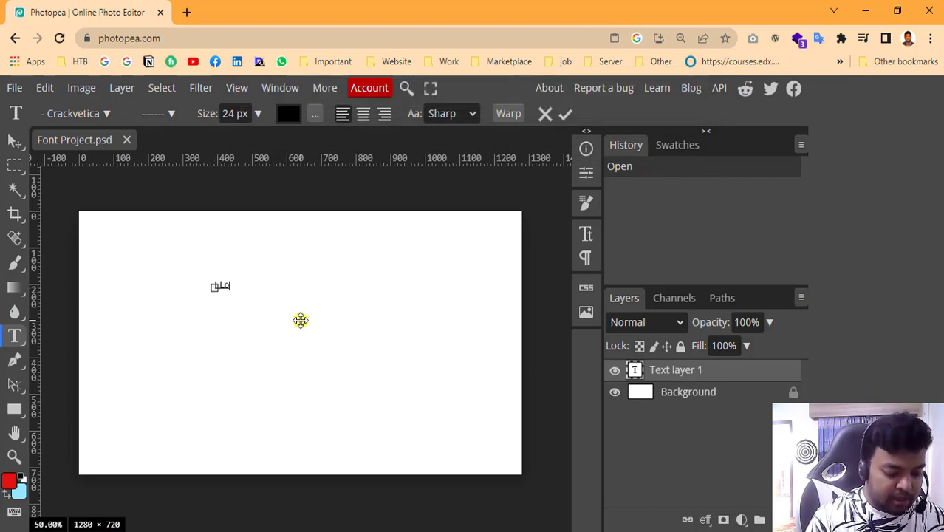
text( Bangladesh)
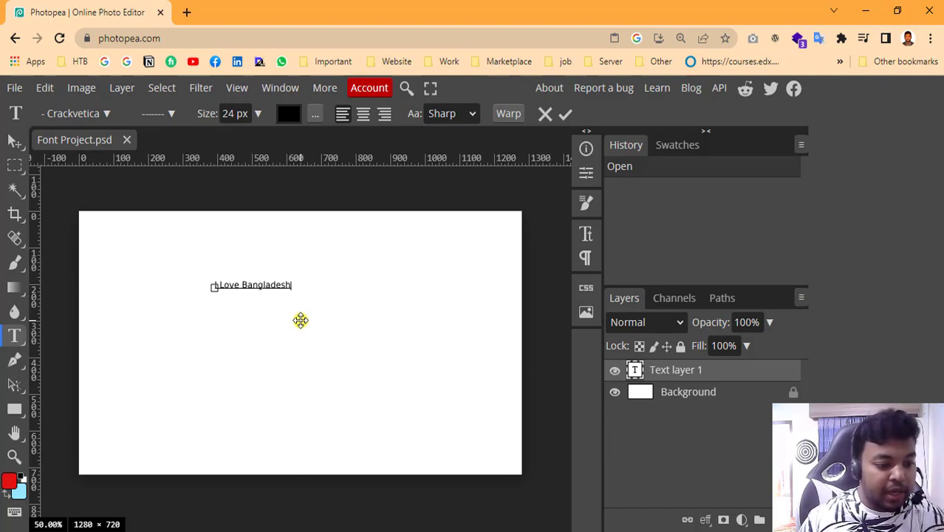
- Set the text size to 86 px and move the line up and left
triple_click(222, 286)
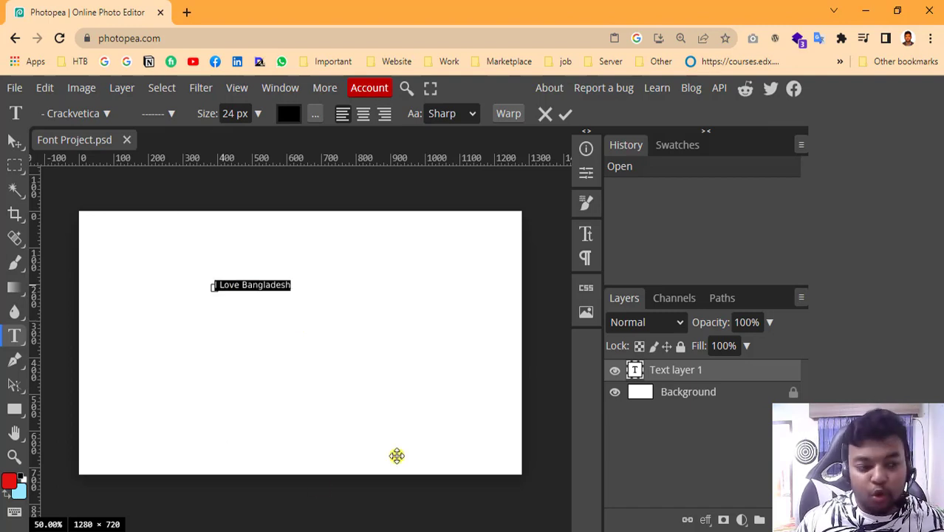
click(233, 113)
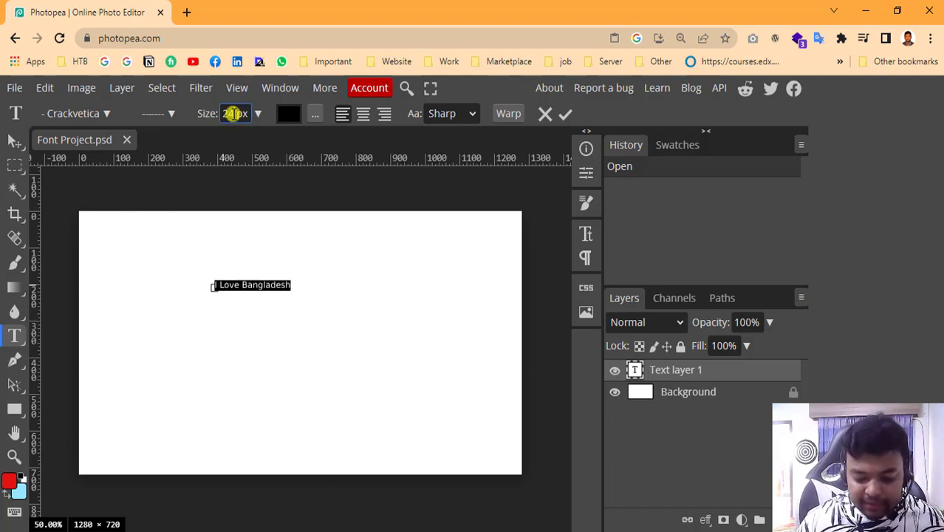
scroll(234, 113, up, 20)
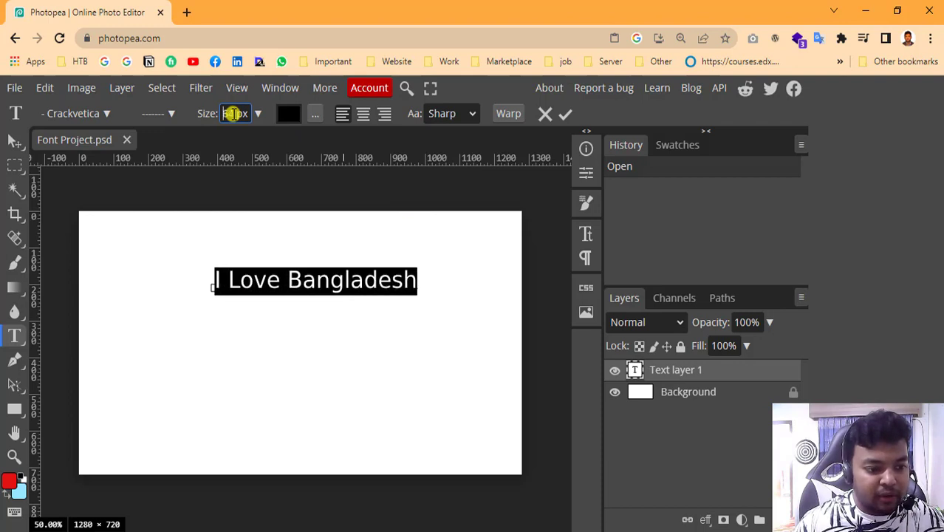
scroll(234, 113, up, 18)
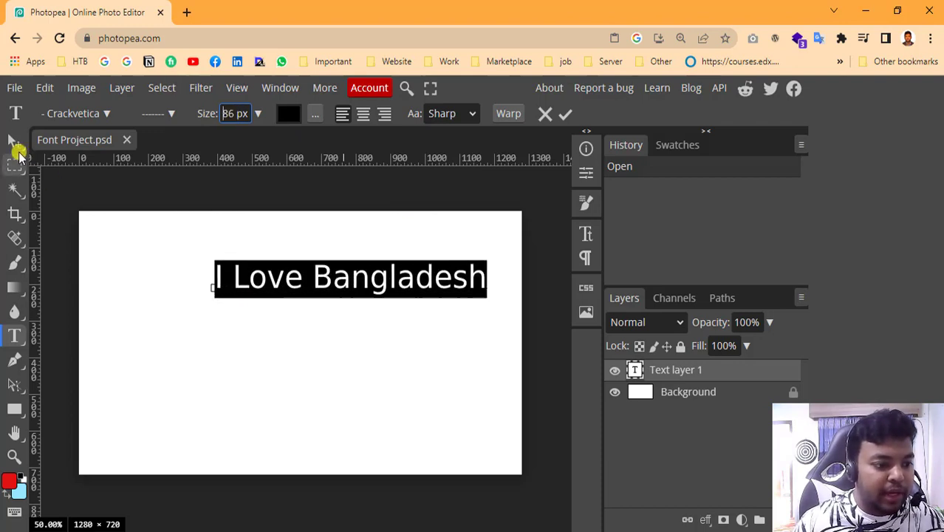
click(14, 142)
drag(401, 269, 351, 270)
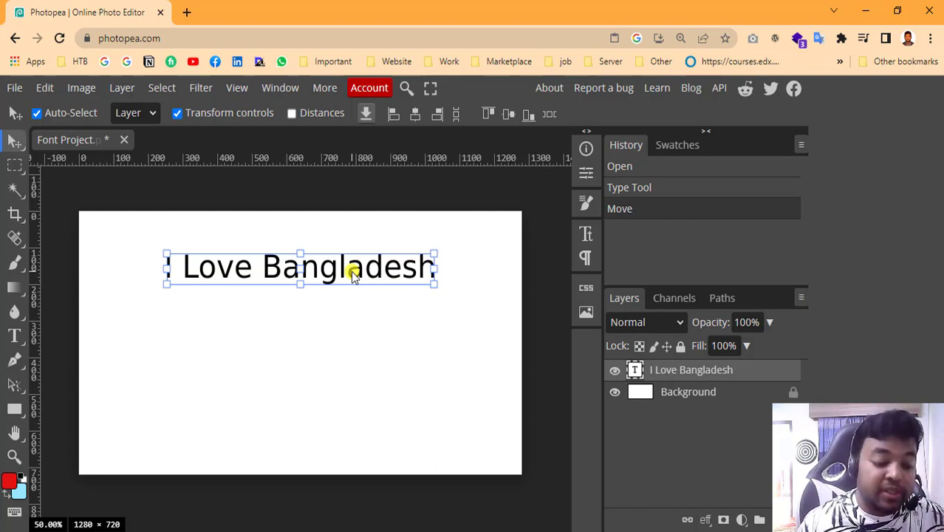
double_click(340, 271)
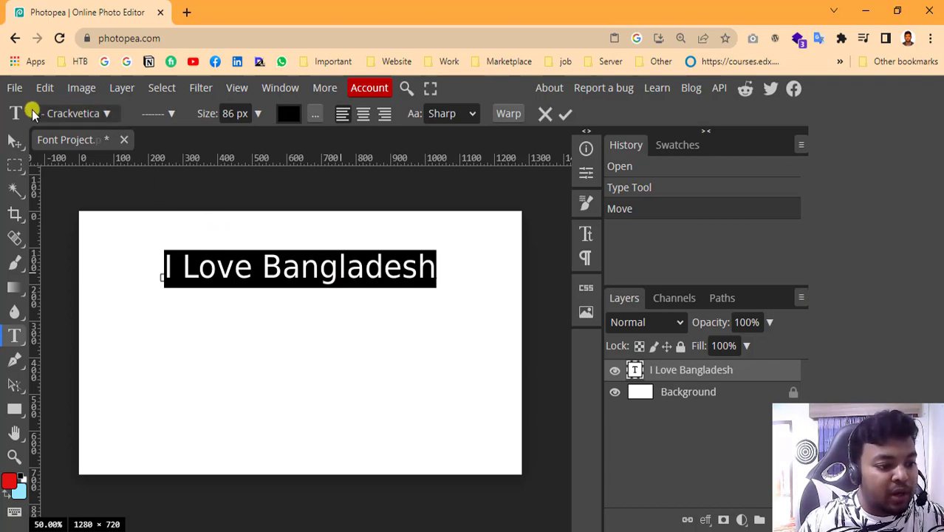
- Try the After Shok font on the 'I Love Bangladesh' text
click(104, 116)
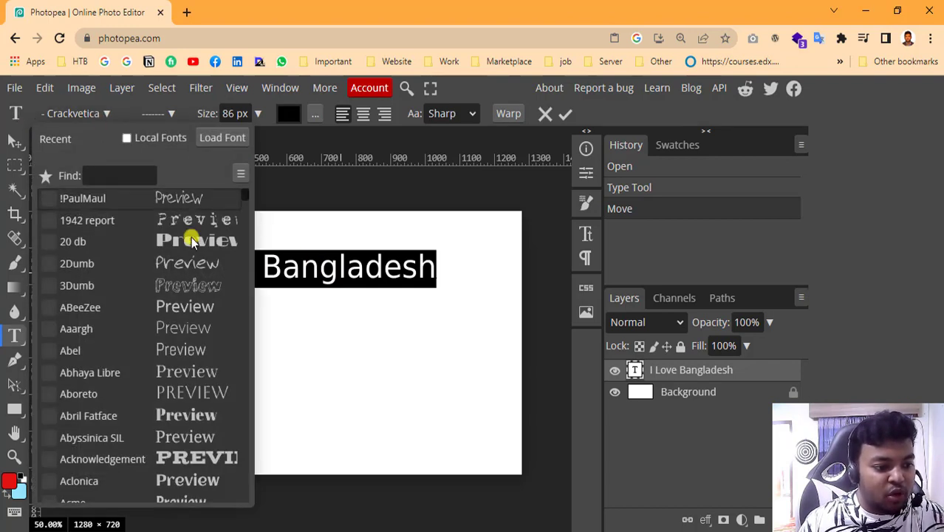
scroll(184, 214, down, 6)
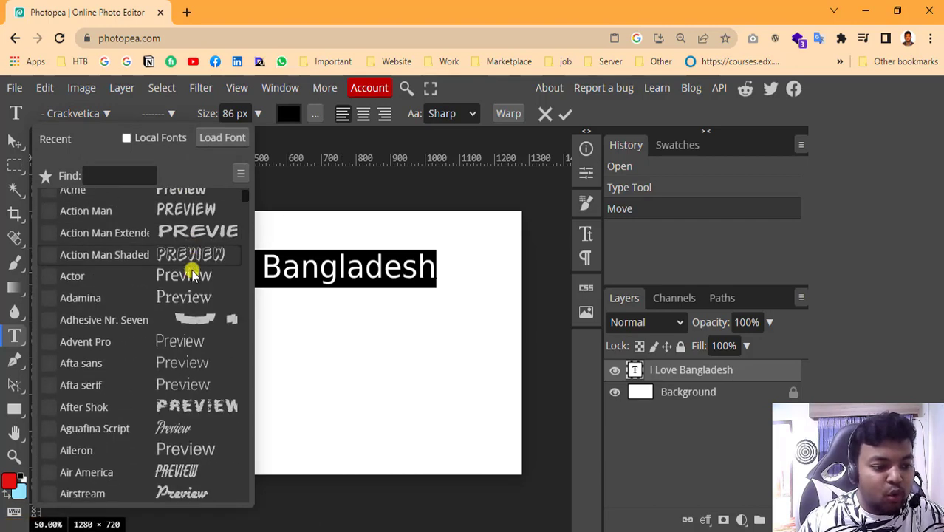
scroll(191, 280, down, 2)
scroll(188, 272, up, 2)
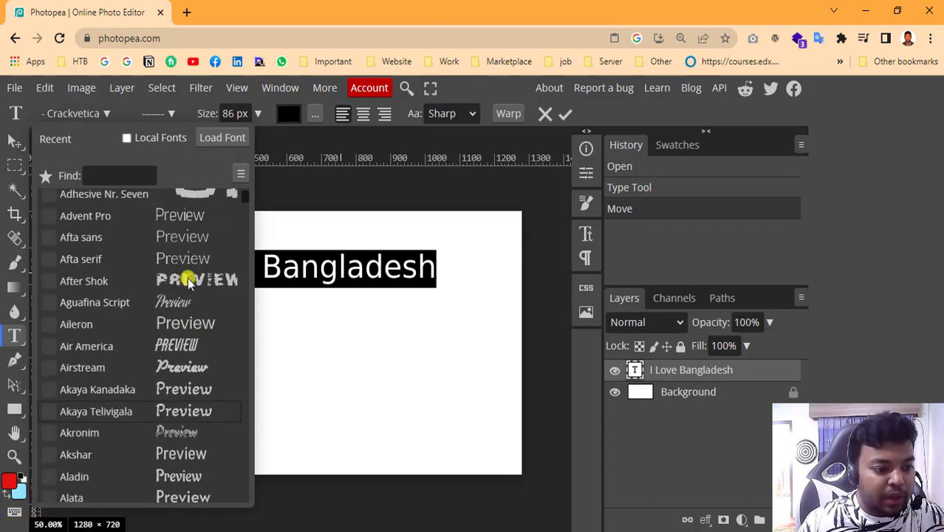
click(186, 283)
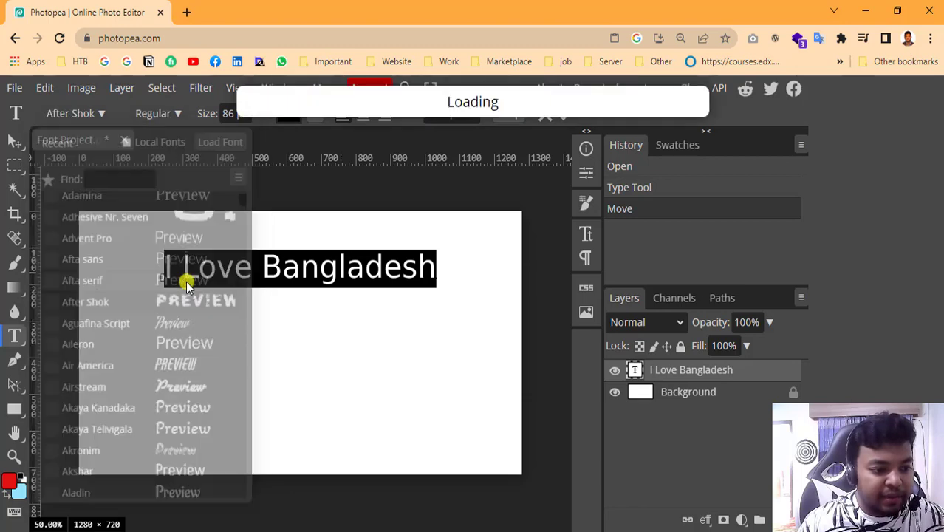
click(307, 270)
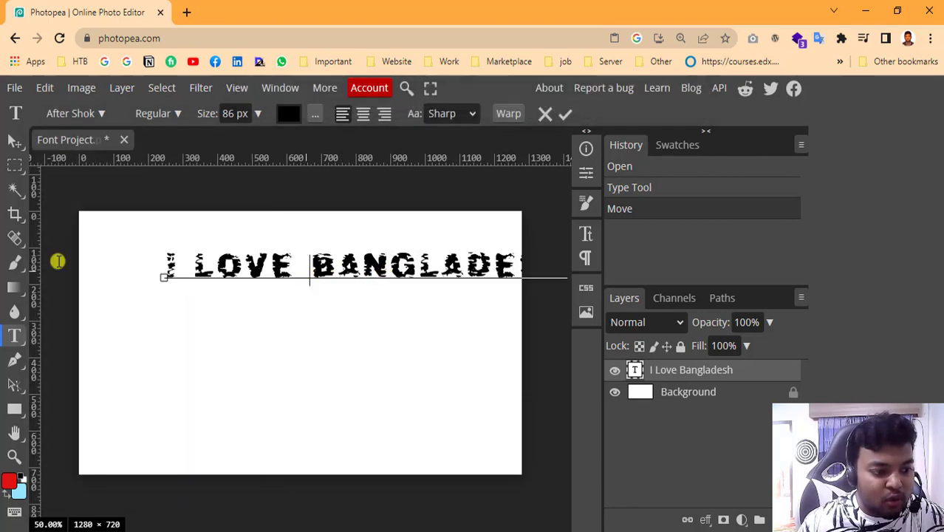
- Scale the text layer to about 93% and shift it up-left
click(15, 142)
drag(461, 269, 338, 266)
drag(430, 276, 465, 273)
drag(416, 256, 408, 249)
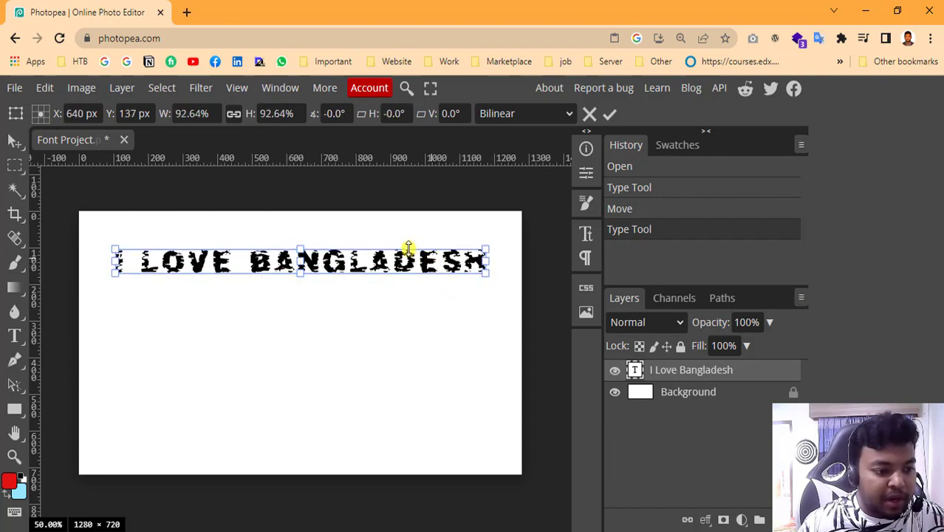
key(Return)
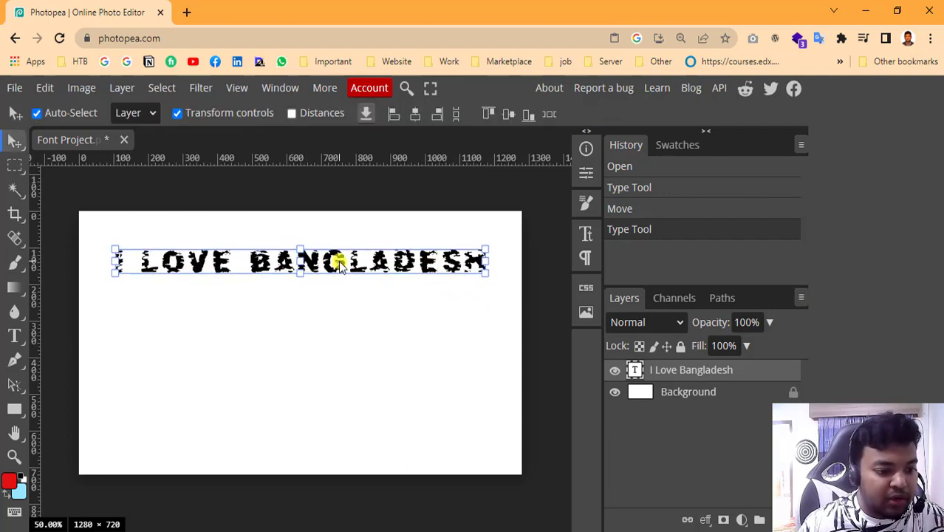
- Select the whole line and apply the Alfa Slab One font
double_click(316, 259)
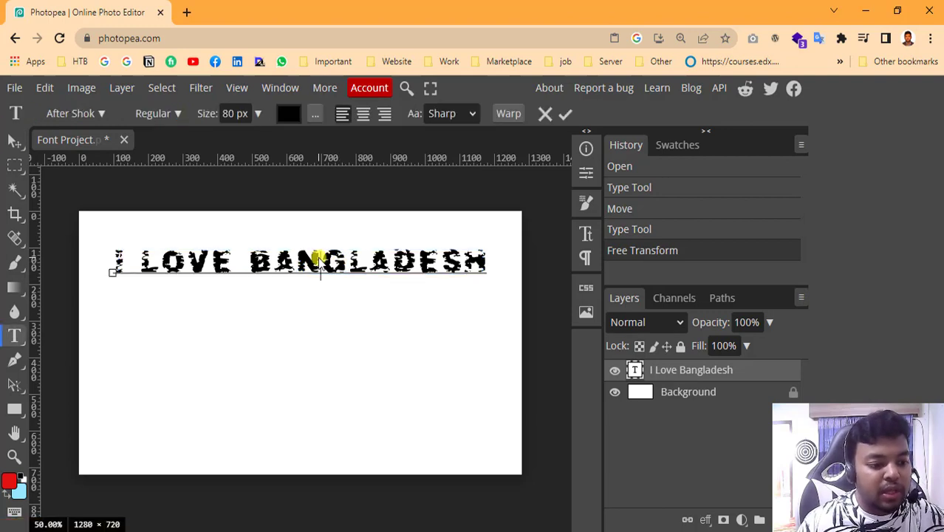
double_click(319, 260)
click(318, 258)
double_click(318, 259)
triple_click(318, 259)
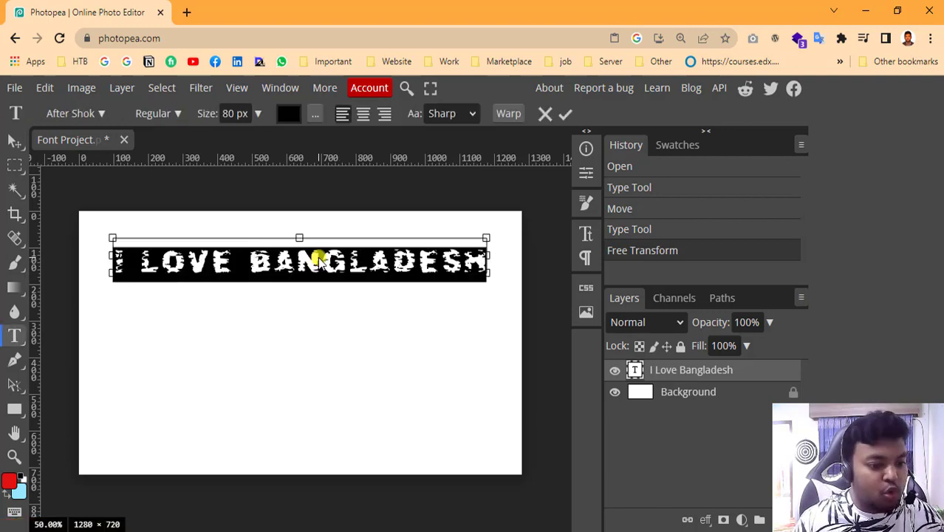
click(95, 112)
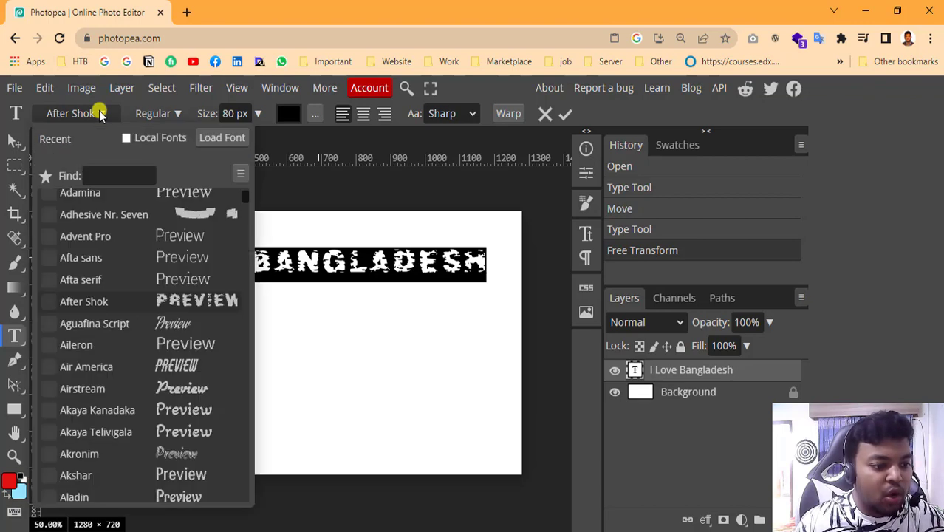
scroll(208, 242, down, 8)
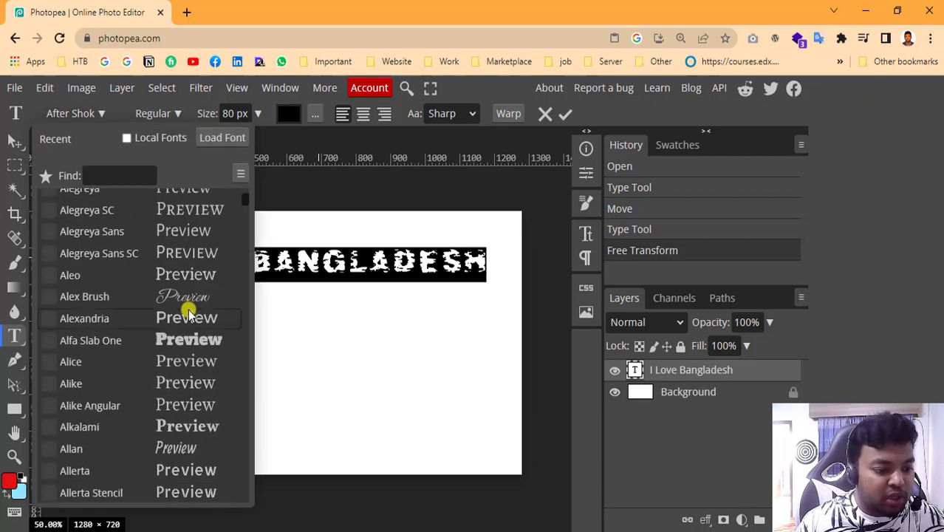
scroll(178, 221, up, 1)
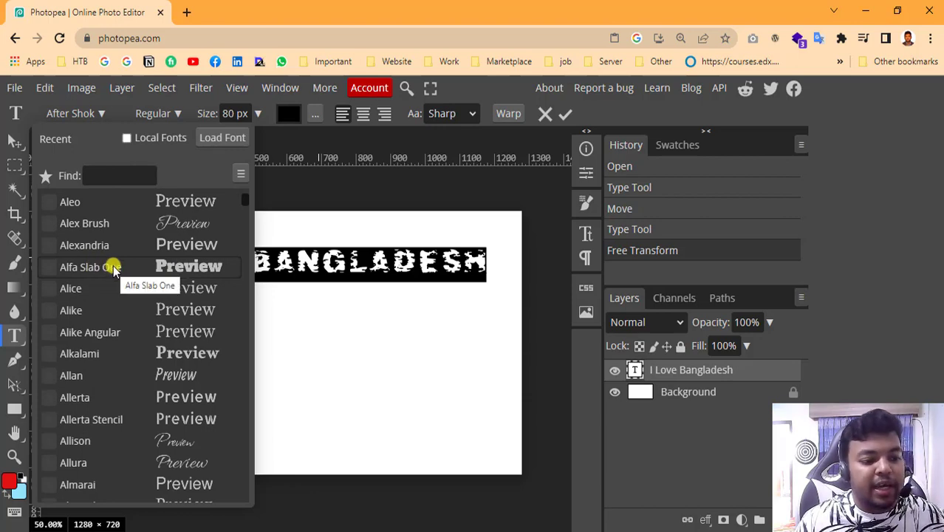
click(97, 267)
click(233, 261)
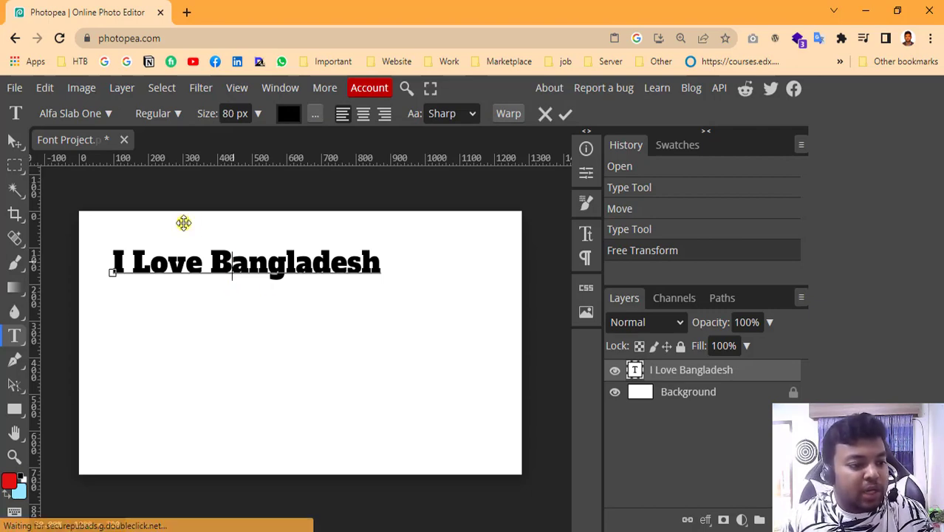
- Reopen the font family list and scroll through it
click(103, 114)
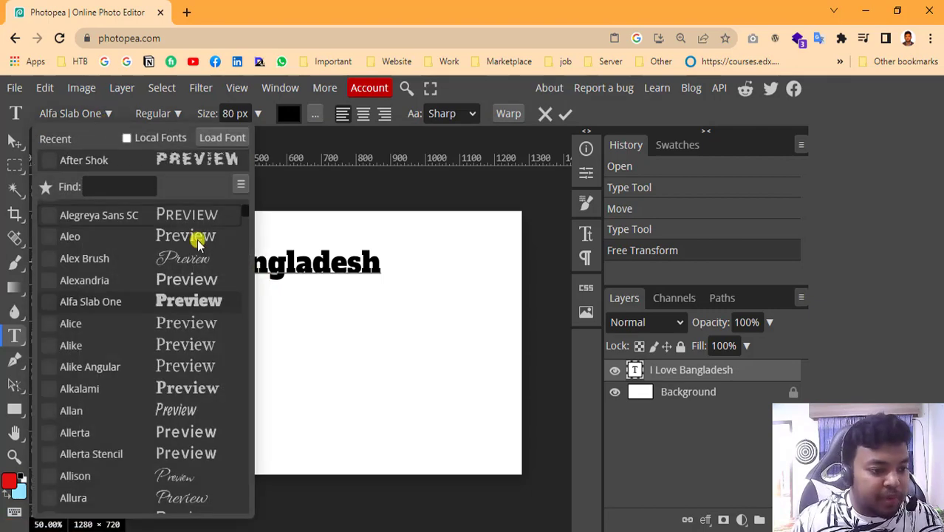
scroll(242, 306, down, 10)
drag(242, 221, 255, 190)
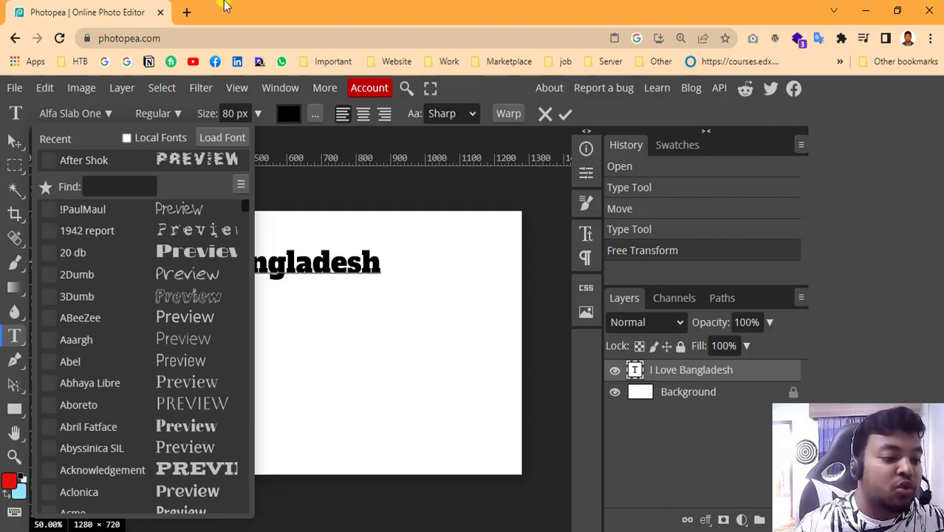
- Load dafont.com in a new browser tab and scroll its home page
click(187, 11)
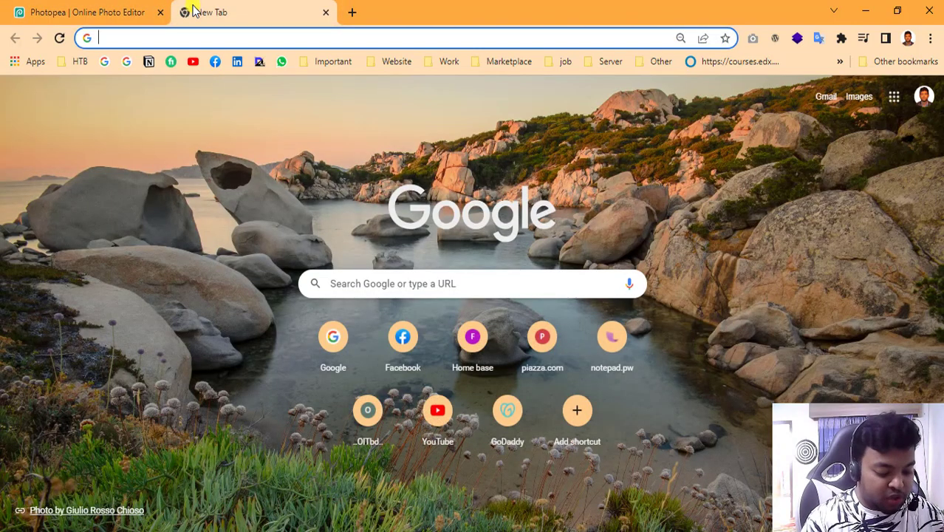
text(dafon)
key(Return)
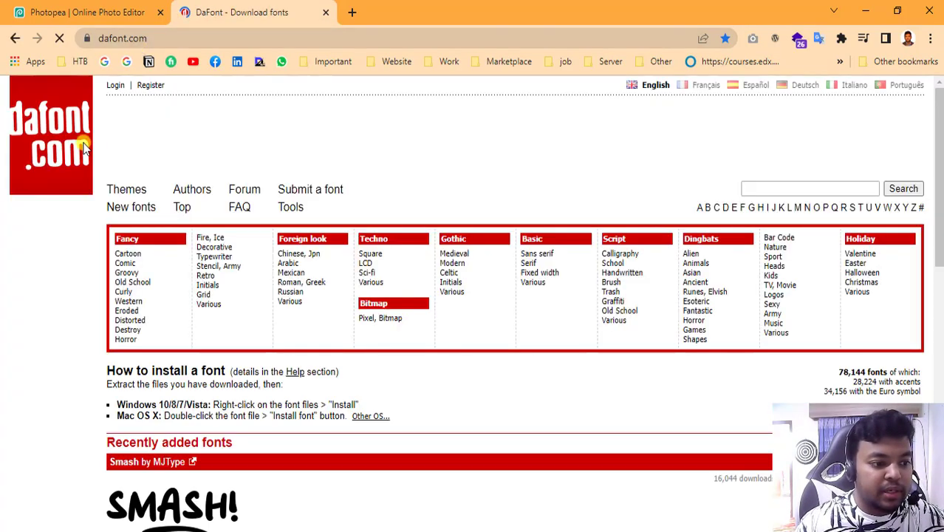
click(139, 37)
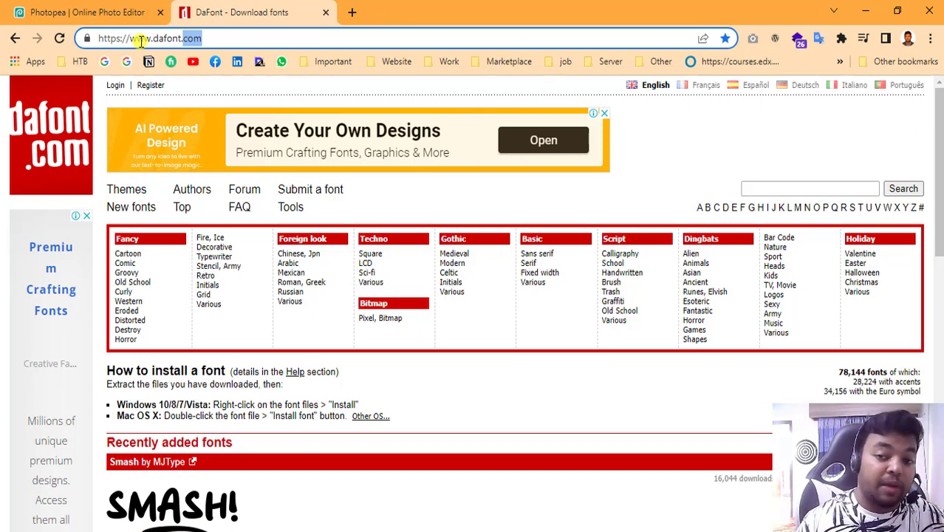
click(725, 142)
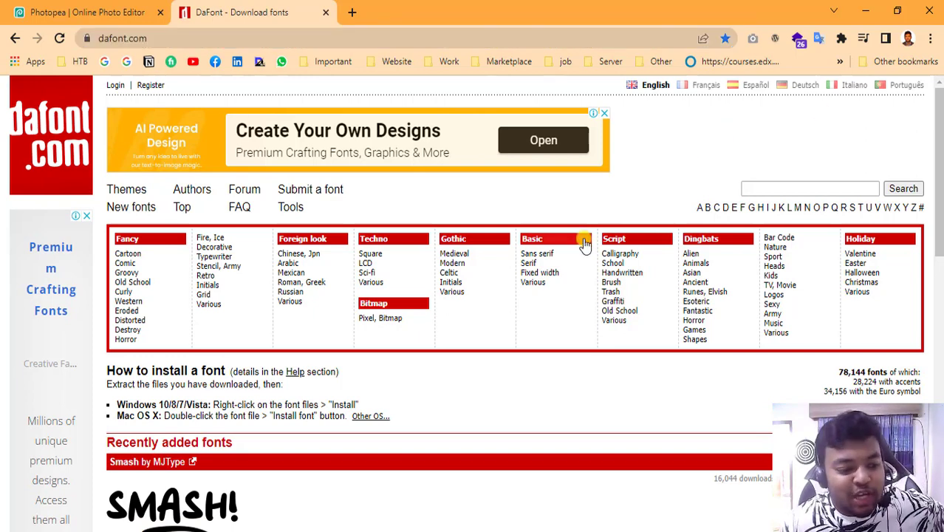
scroll(471, 211, down, 5)
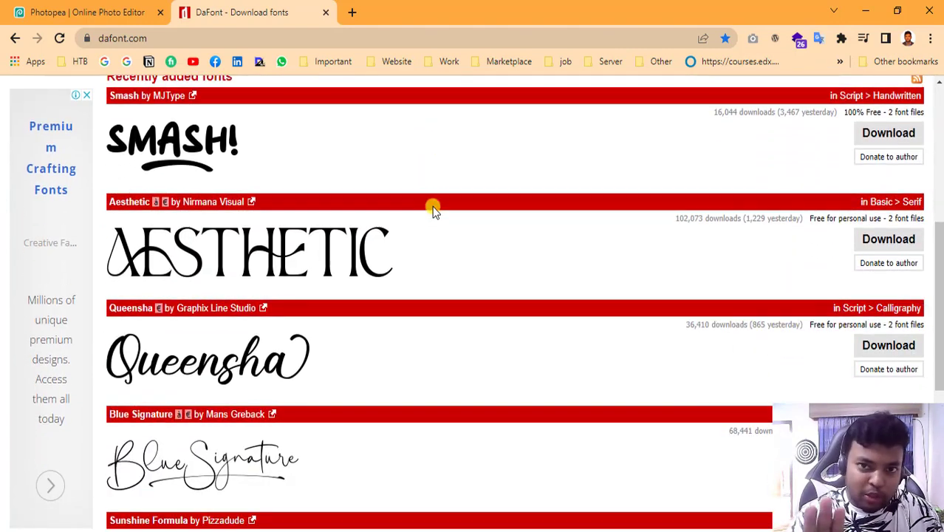
scroll(434, 211, down, 5)
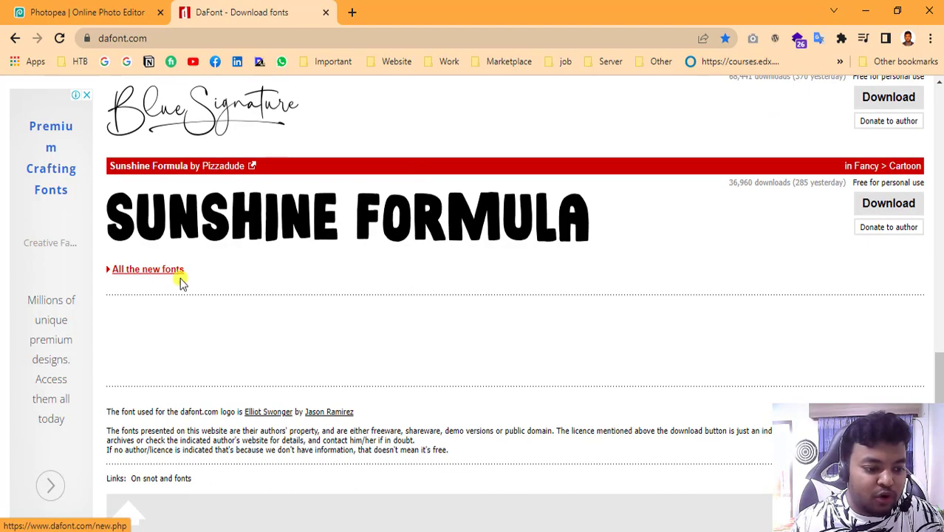
scroll(459, 306, up, 15)
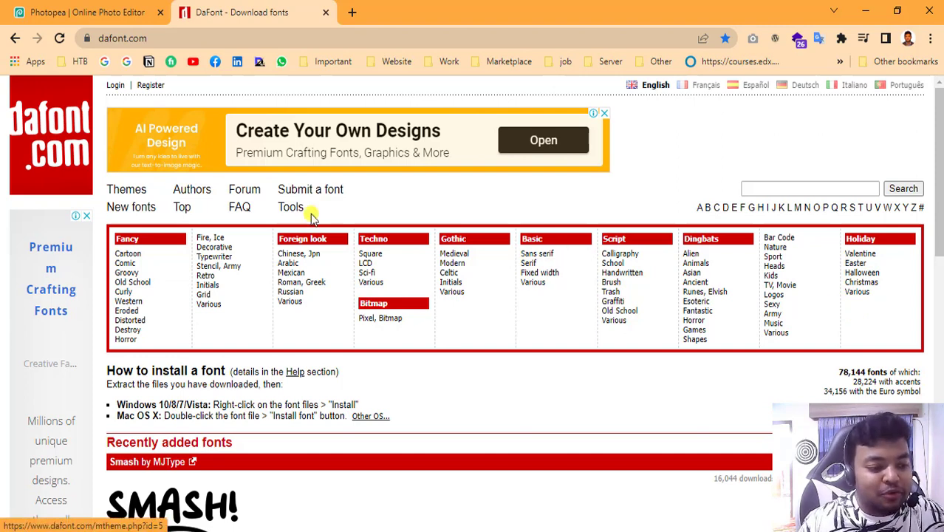
- Open the Fancy > Cartoon category and browse its page 9
click(133, 260)
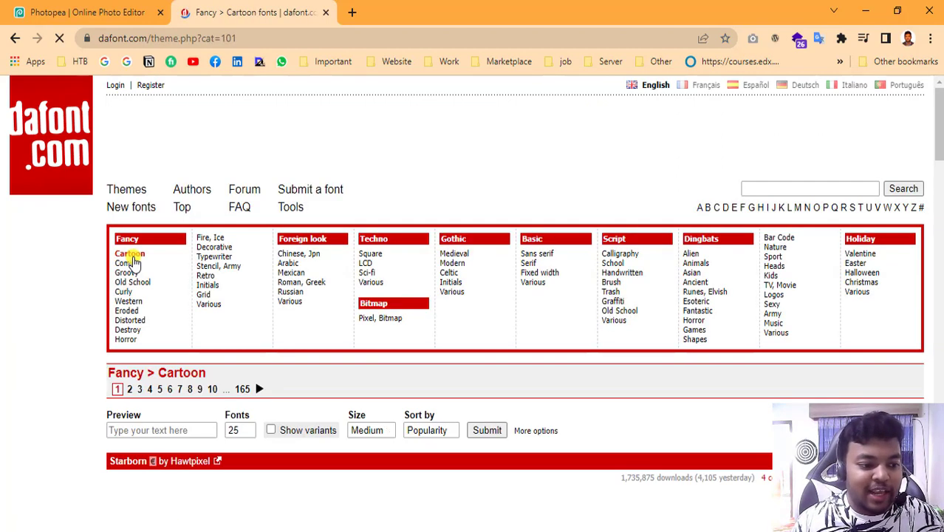
scroll(316, 311, down, 9)
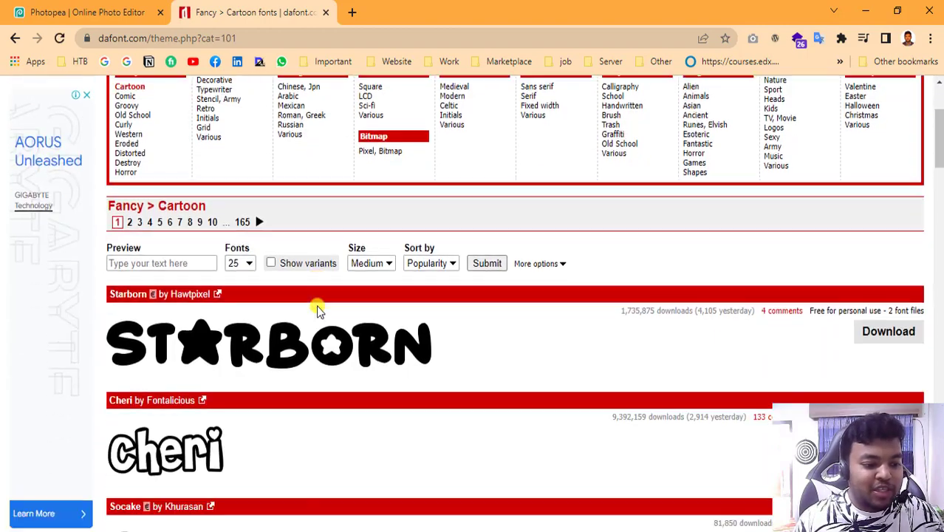
scroll(317, 310, down, 14)
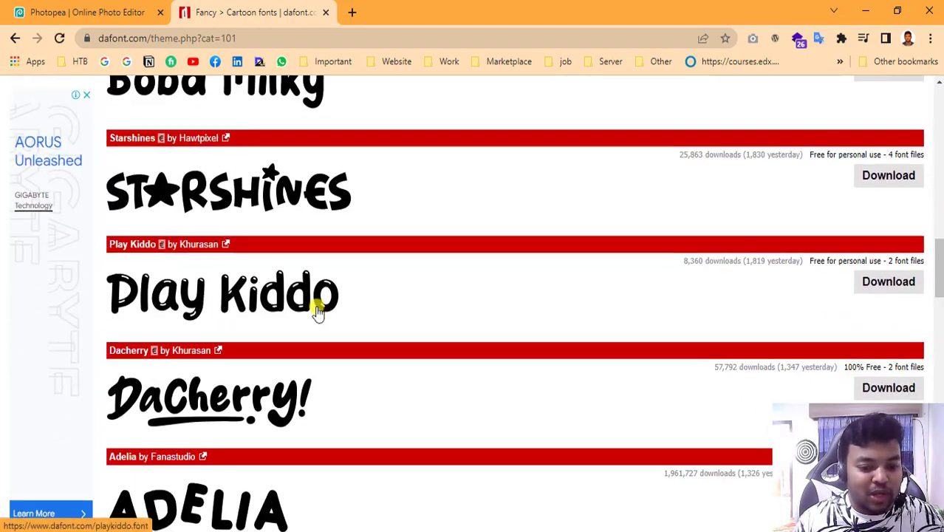
scroll(316, 310, down, 17)
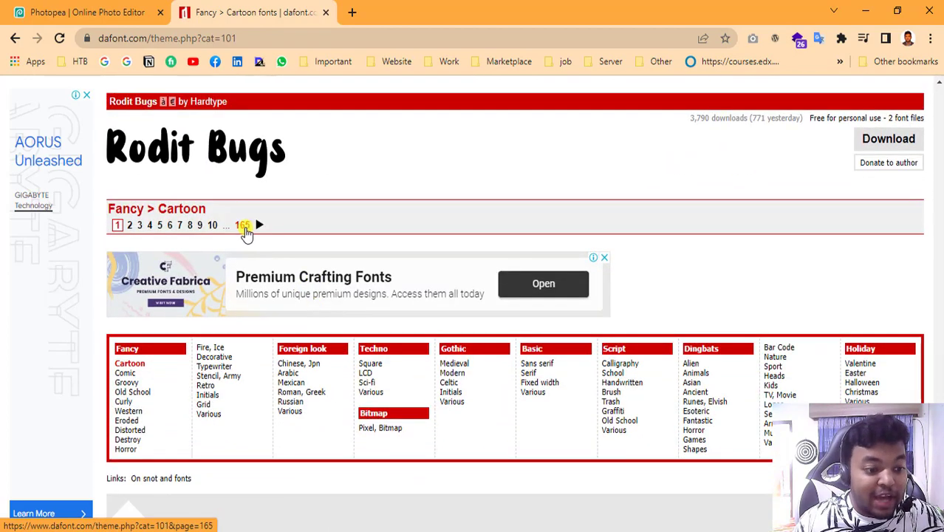
scroll(334, 290, up, 20)
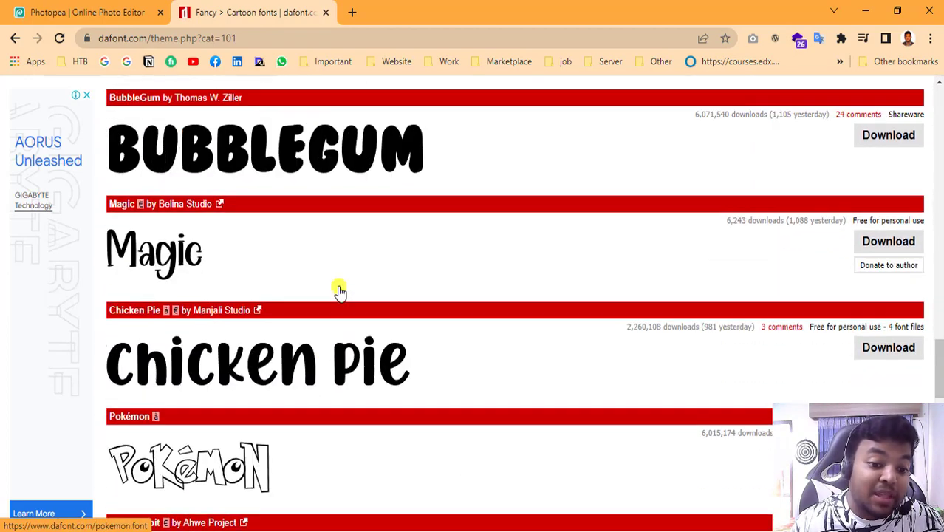
scroll(334, 290, down, 15)
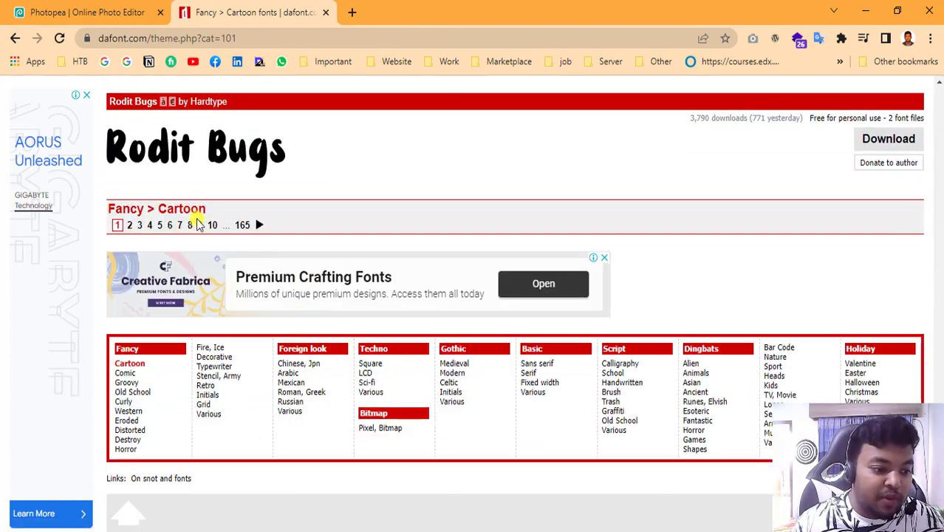
click(198, 224)
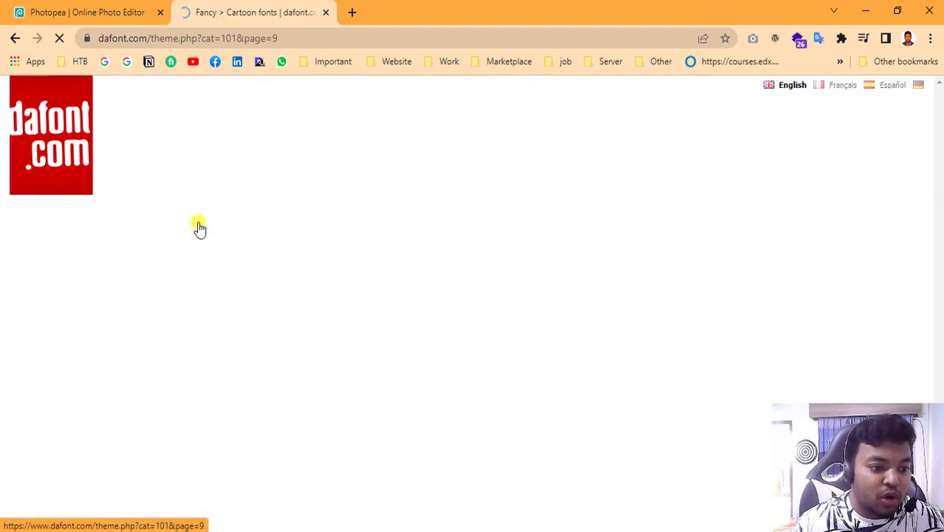
scroll(196, 231, down, 16)
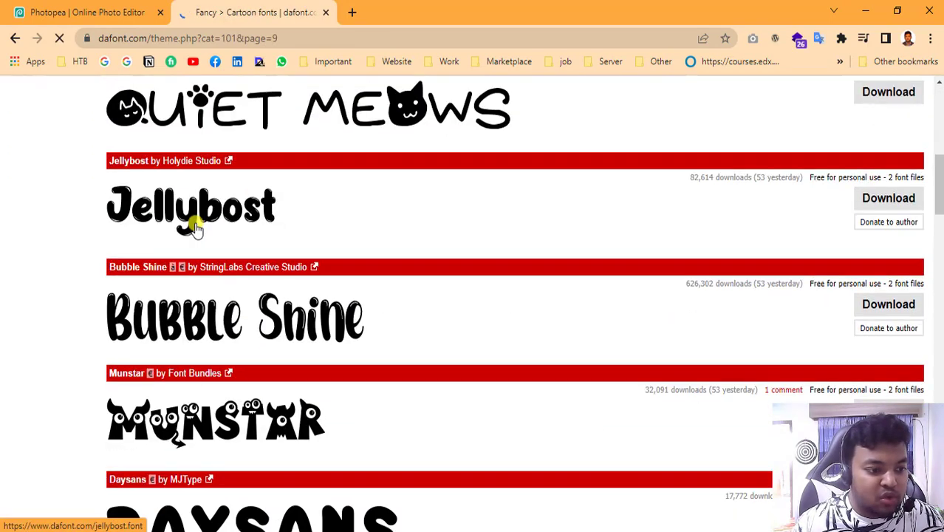
scroll(191, 233, down, 1)
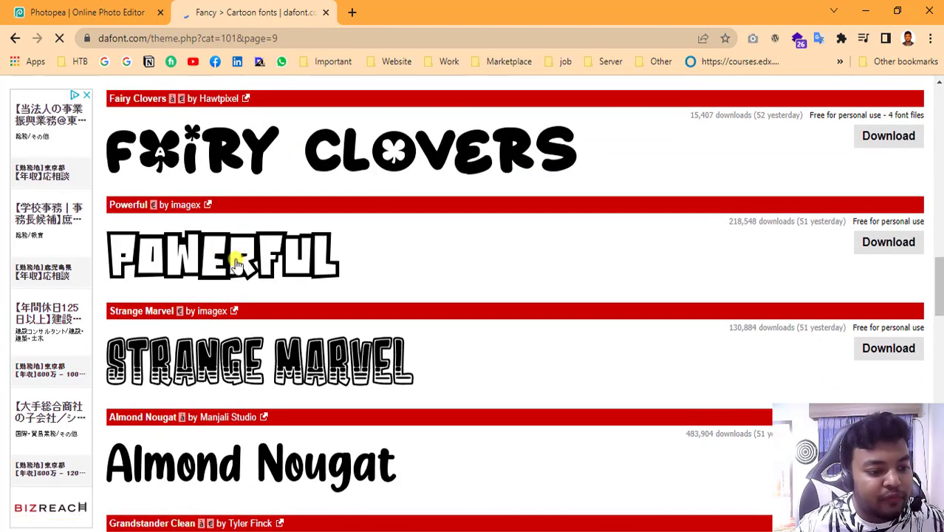
scroll(312, 270, up, 15)
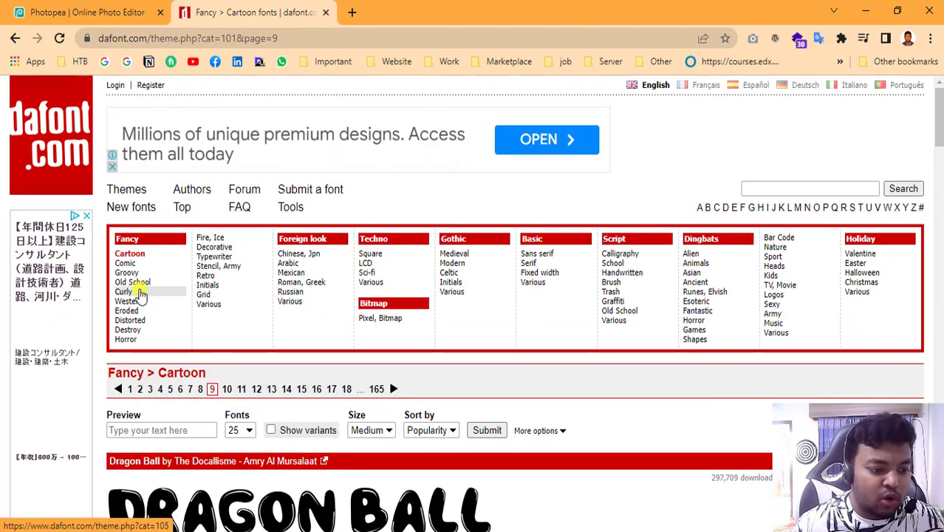
- Browse the Fancy > Groovy font category
click(125, 273)
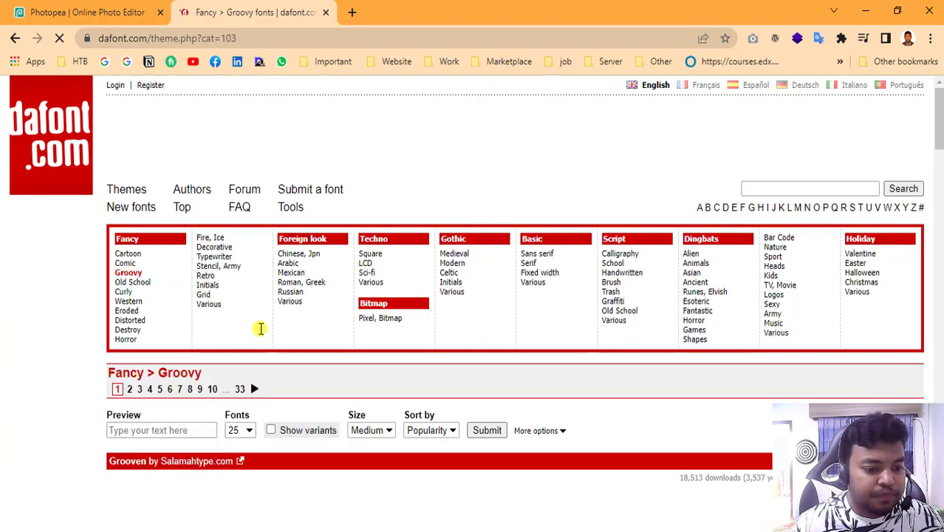
scroll(438, 343, down, 4)
scroll(439, 344, down, 10)
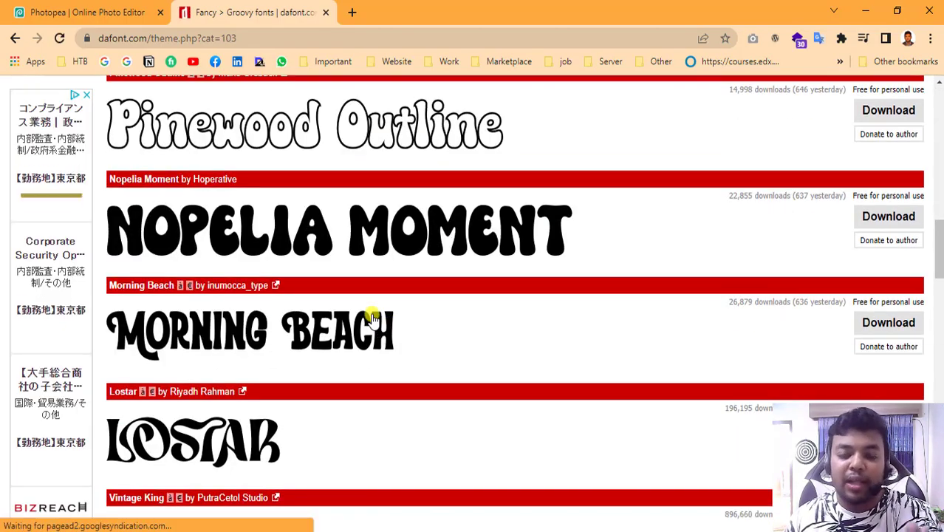
scroll(314, 329, up, 15)
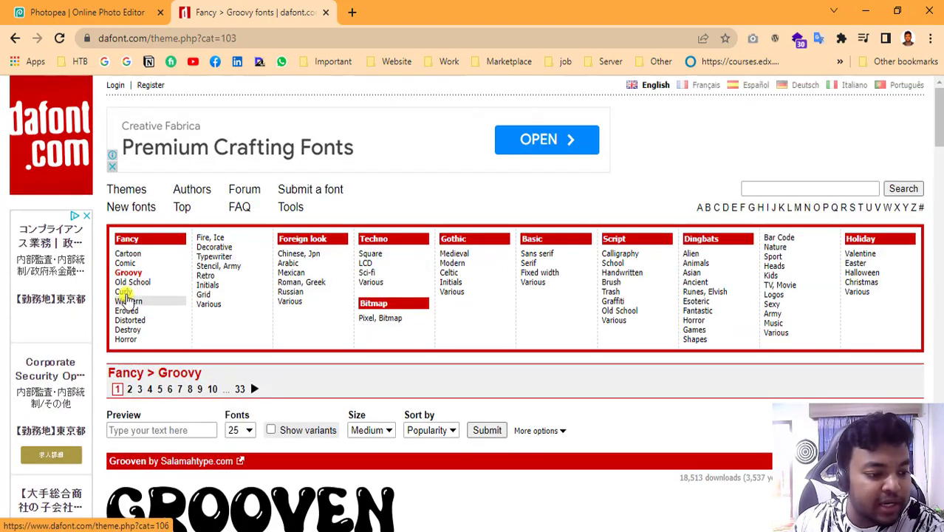
- Open the Fancy > Old School category and scroll through its fonts
click(127, 284)
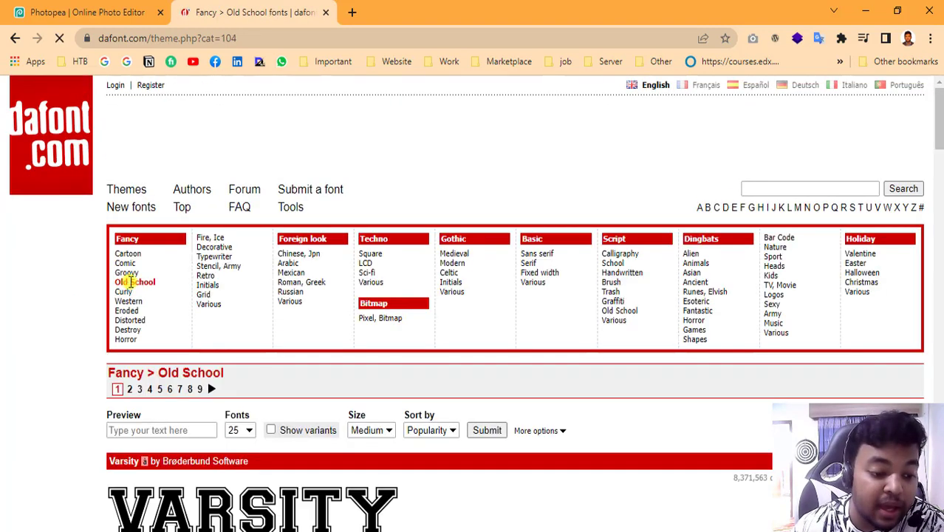
scroll(328, 289, down, 5)
scroll(327, 287, down, 1)
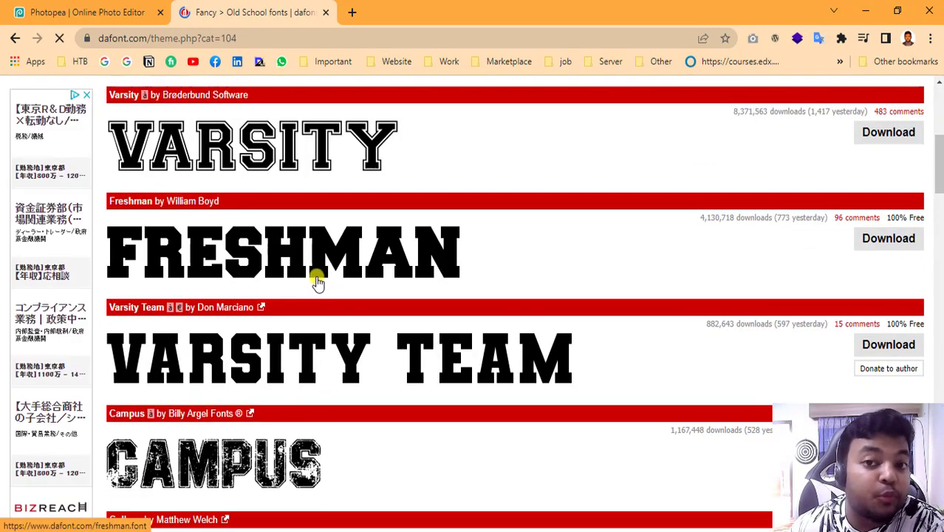
scroll(308, 283, down, 6)
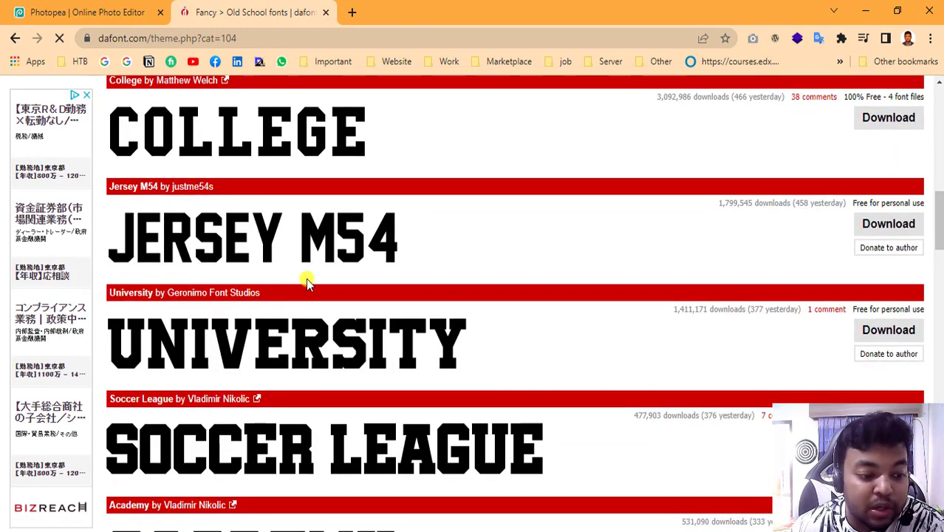
scroll(305, 278, down, 5)
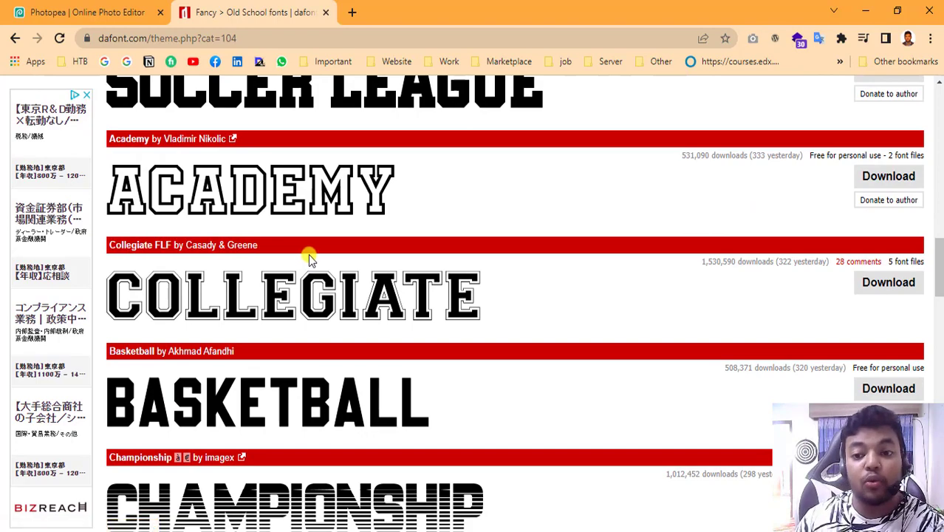
scroll(295, 250, down, 5)
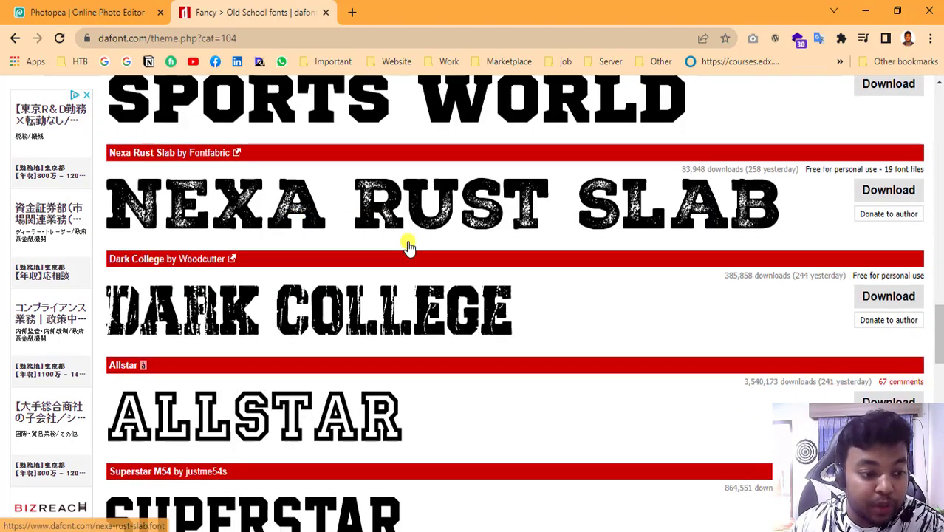
scroll(407, 245, down, 10)
scroll(408, 247, down, 6)
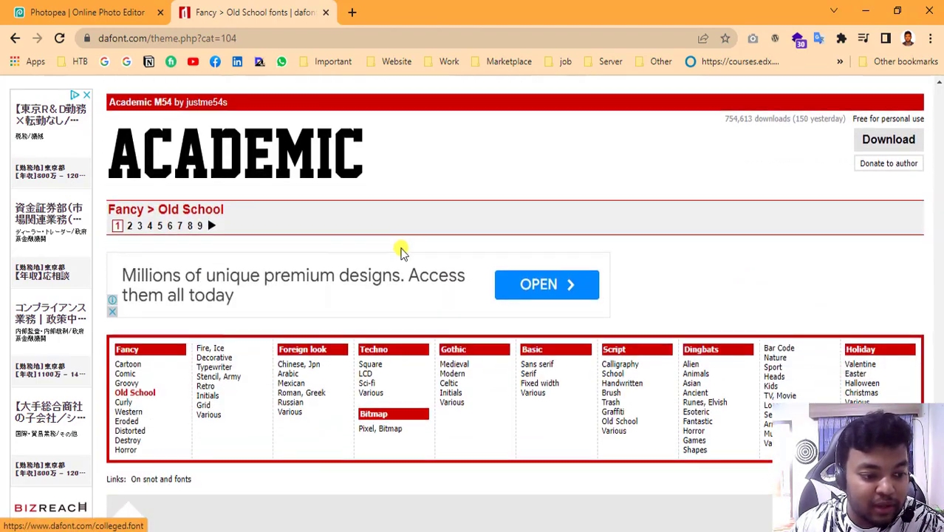
scroll(401, 246, up, 20)
scroll(225, 277, up, 15)
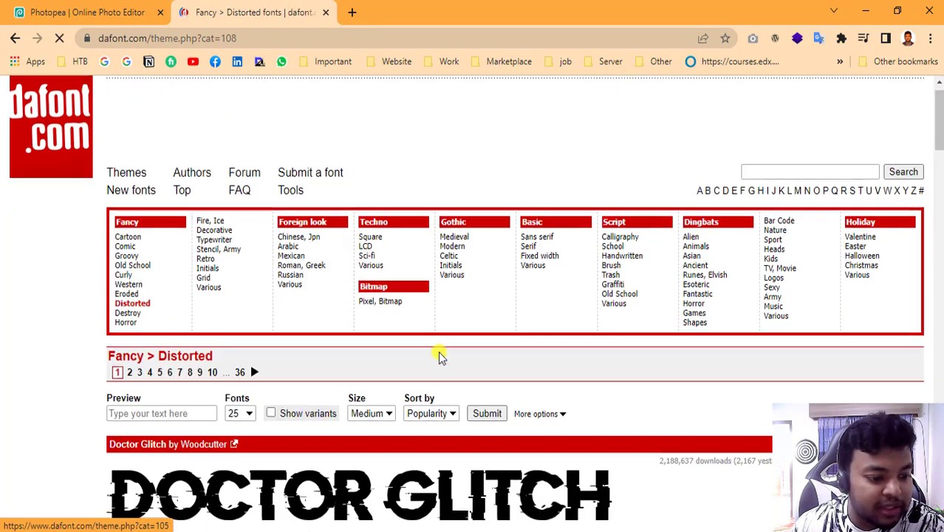
- Browse the Horror font category, then go back to the previous one
scroll(438, 353, down, 15)
scroll(439, 351, down, 5)
scroll(436, 352, up, 20)
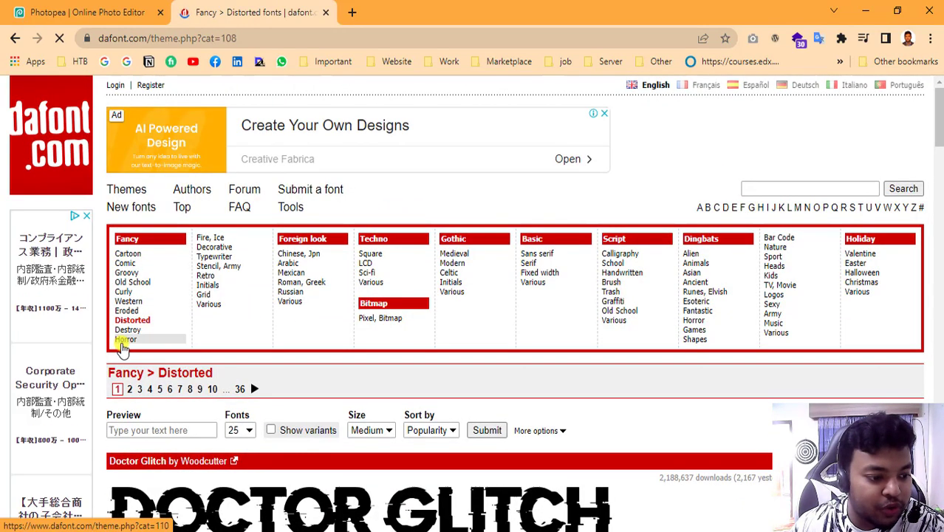
click(123, 341)
scroll(503, 384, down, 5)
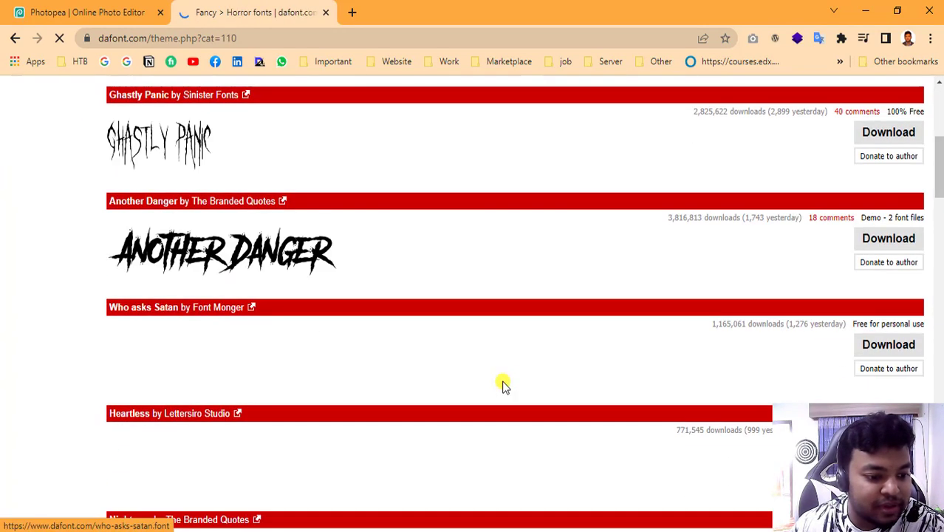
scroll(501, 386, down, 10)
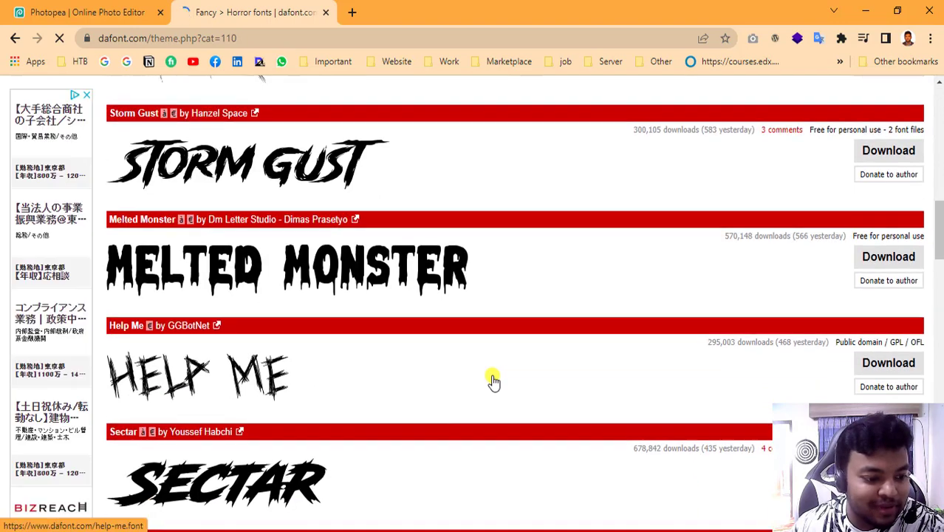
scroll(491, 379, down, 5)
key(alt+Left)
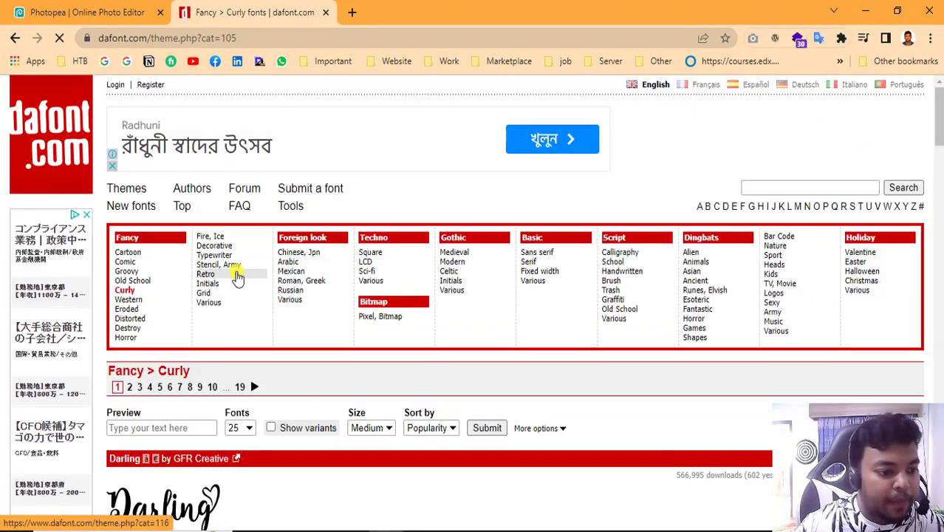
- Browse the Chinese, Jpn font category
click(299, 255)
scroll(405, 288, down, 2)
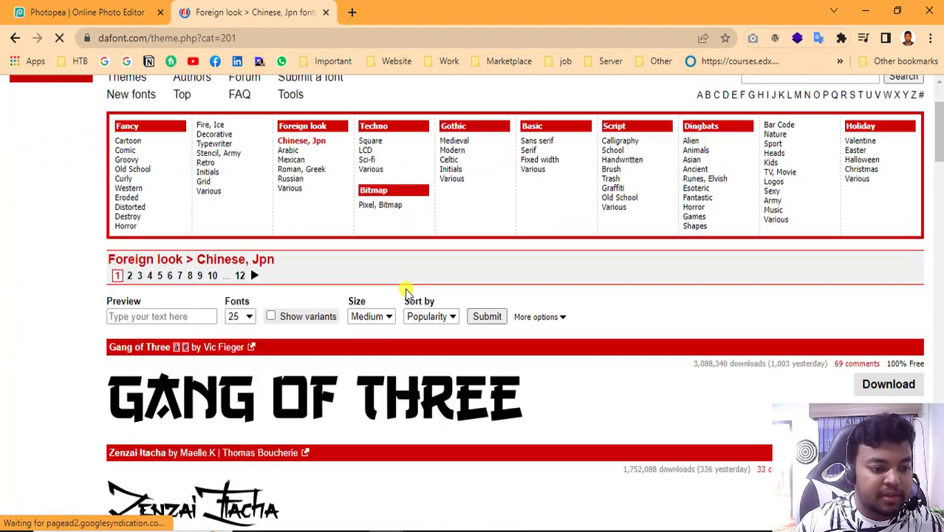
scroll(405, 288, down, 9)
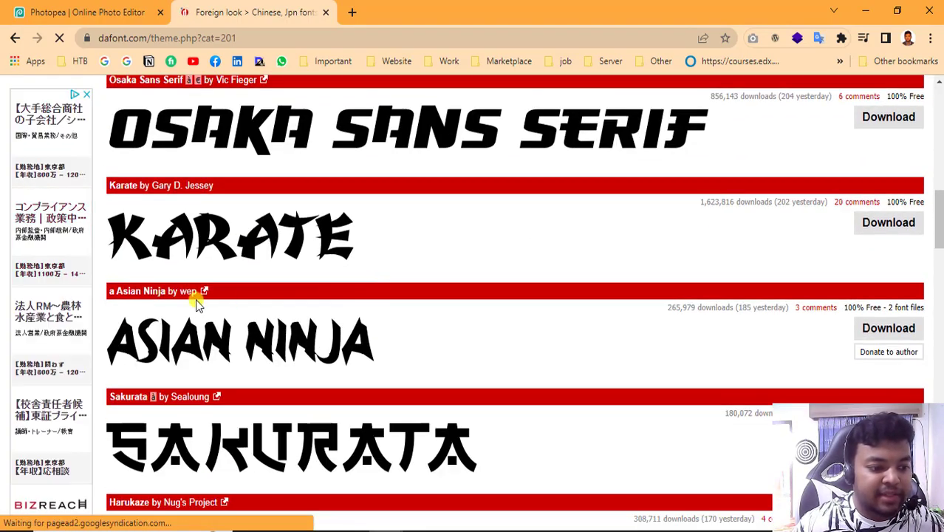
scroll(341, 381, down, 4)
scroll(344, 396, up, 15)
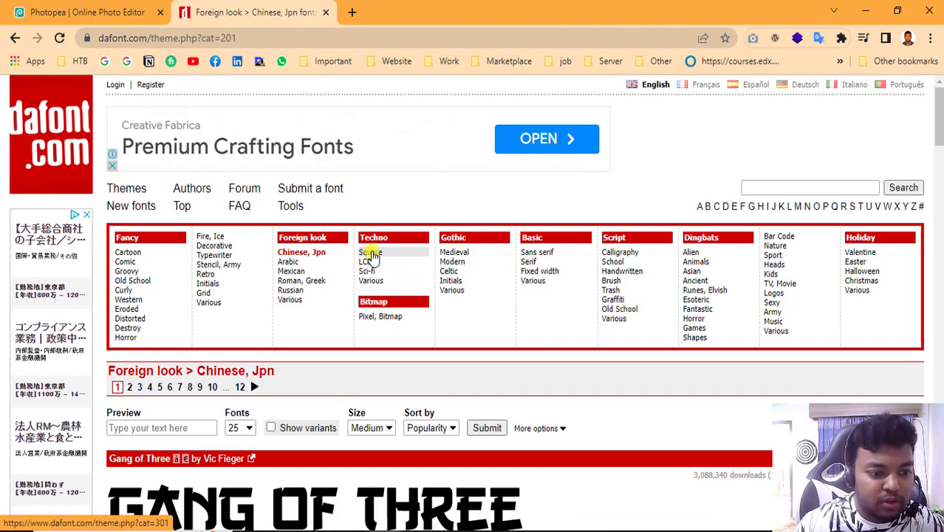
- Open the Techno > LCD category and scroll its list, headed by DS-Digital
click(365, 259)
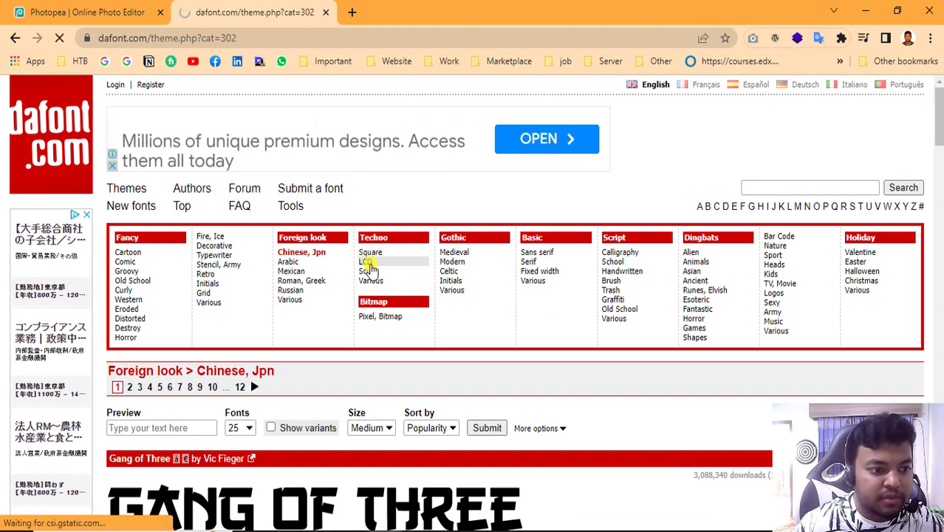
scroll(358, 301, down, 5)
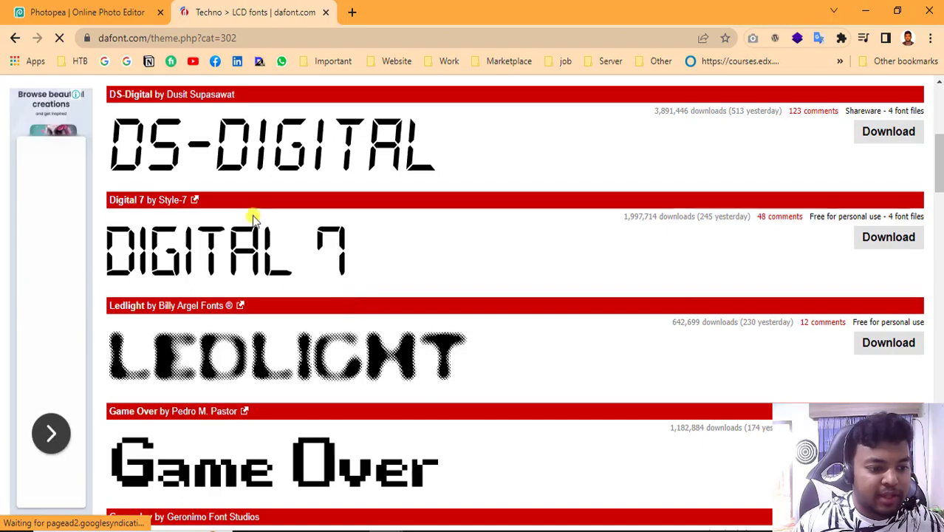
scroll(239, 228, down, 5)
scroll(196, 154, down, 1)
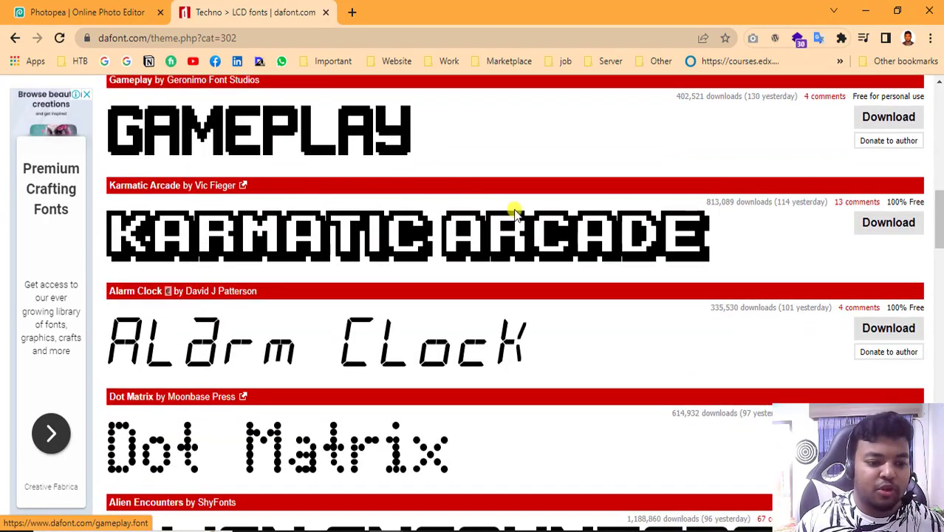
scroll(359, 342, up, 10)
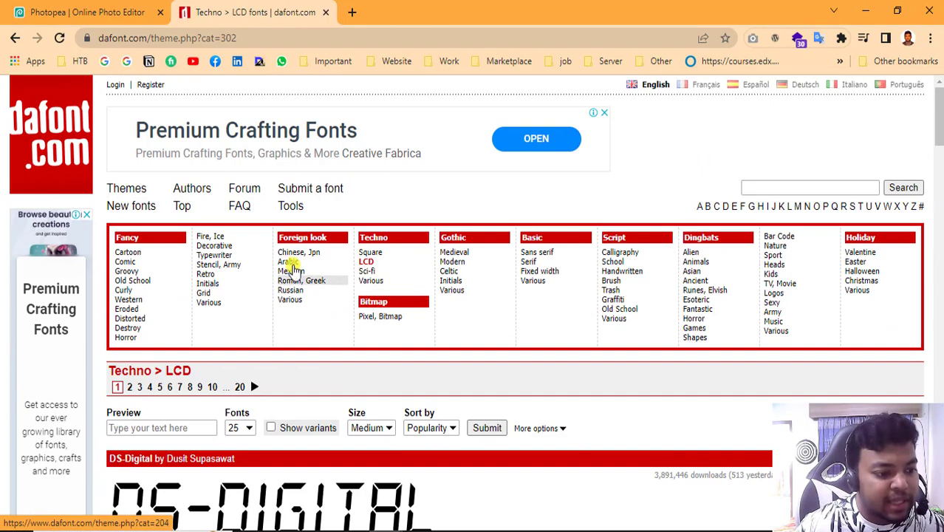
- Browse the Comic and Groovy categories, then scroll the Old School list to Judo Kids
click(126, 262)
scroll(141, 299, down, 2)
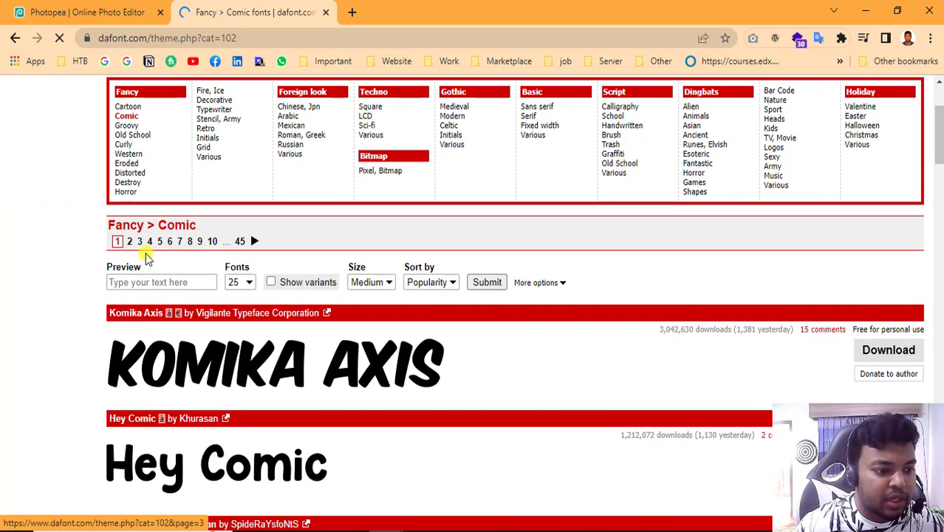
click(127, 128)
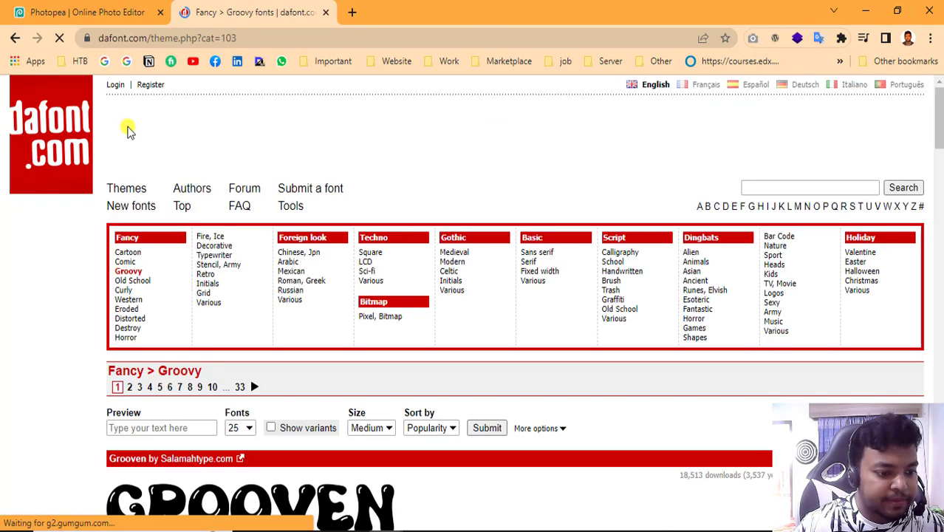
scroll(348, 311, down, 7)
scroll(222, 269, up, 5)
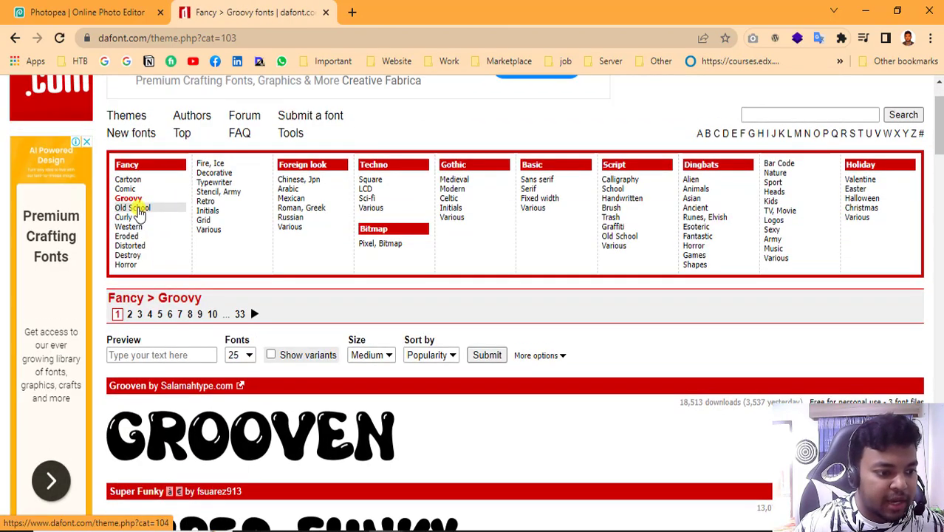
scroll(407, 429, down, 5)
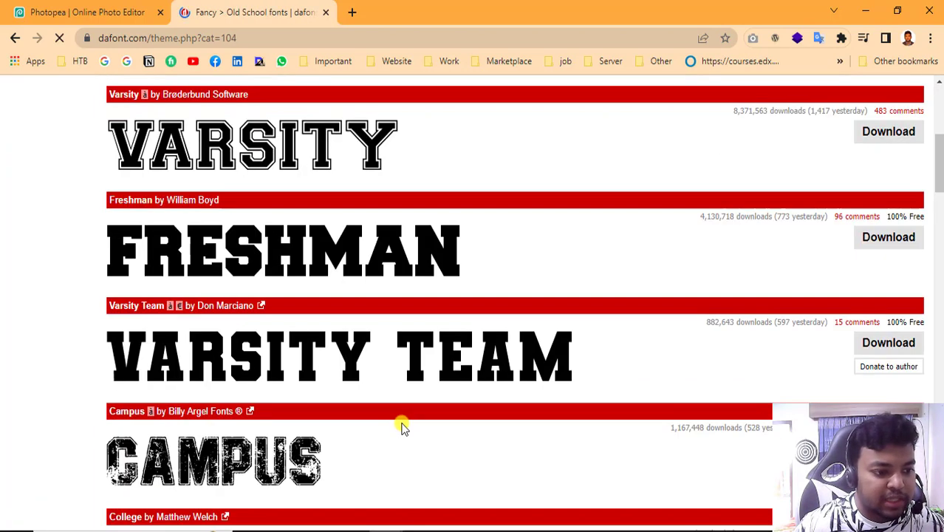
scroll(265, 382, down, 10)
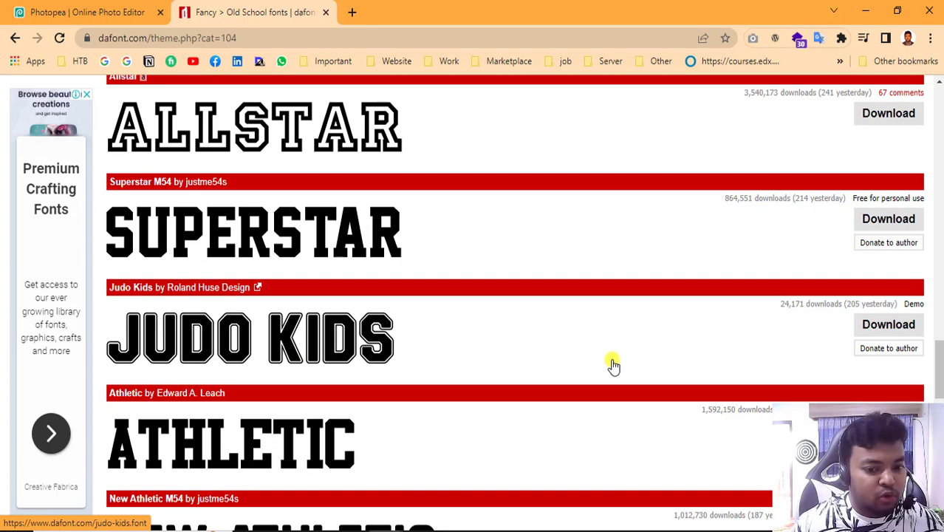
- Search Photopea's fonts for 'judo' on the 'I Love Bangladesh' line, then return to DaFont
click(52, 9)
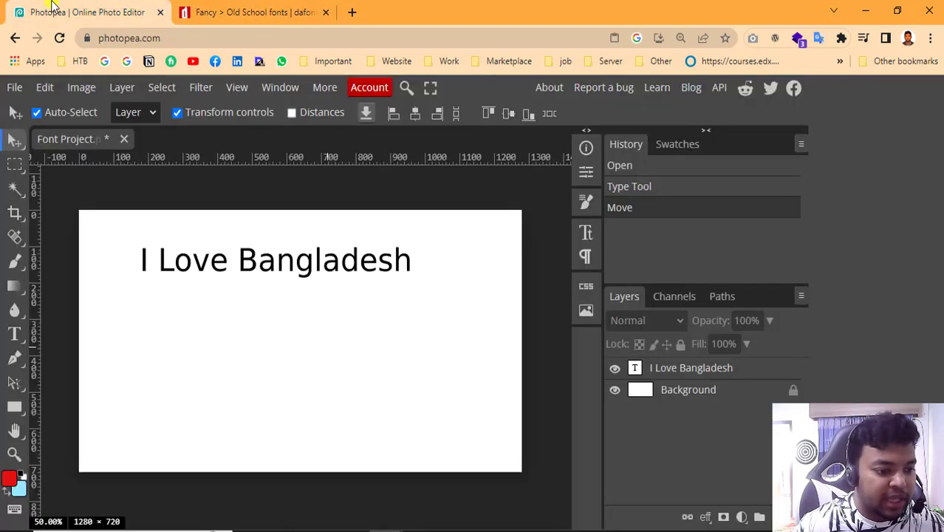
double_click(348, 267)
triple_click(345, 260)
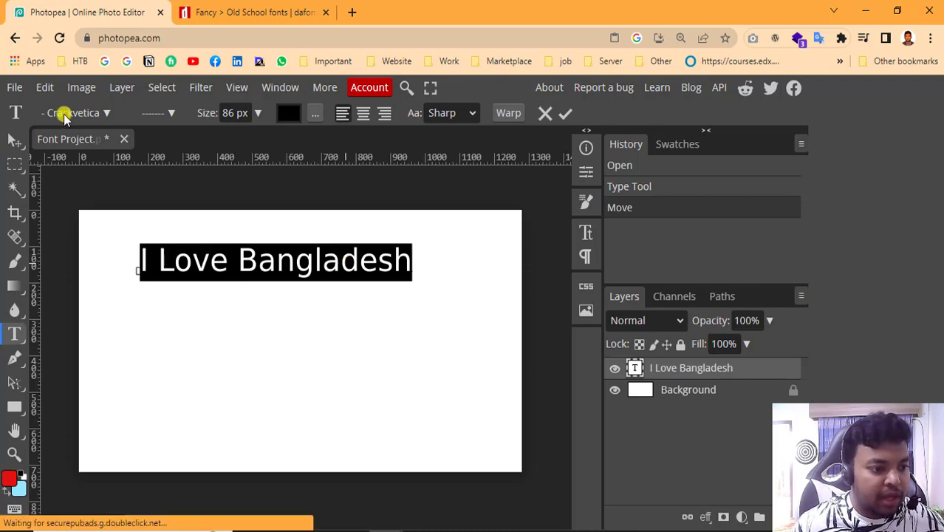
click(106, 114)
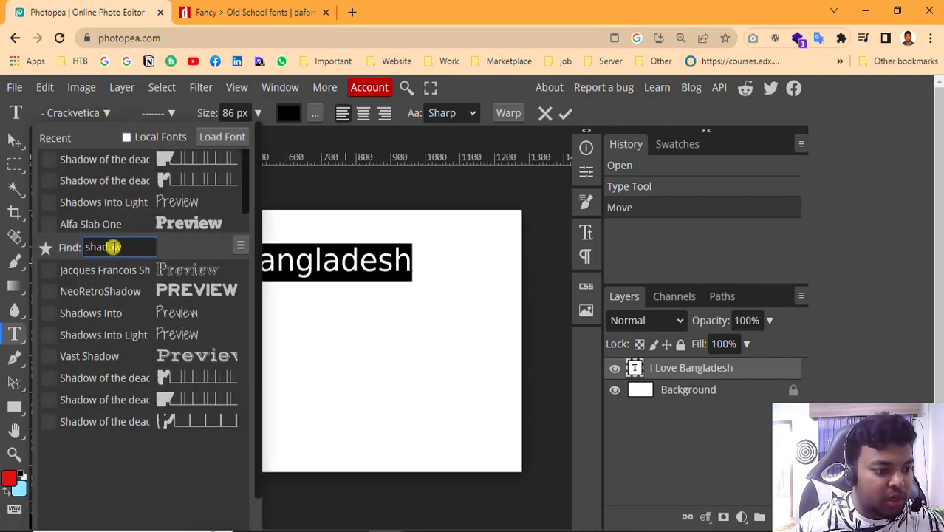
text(judo)
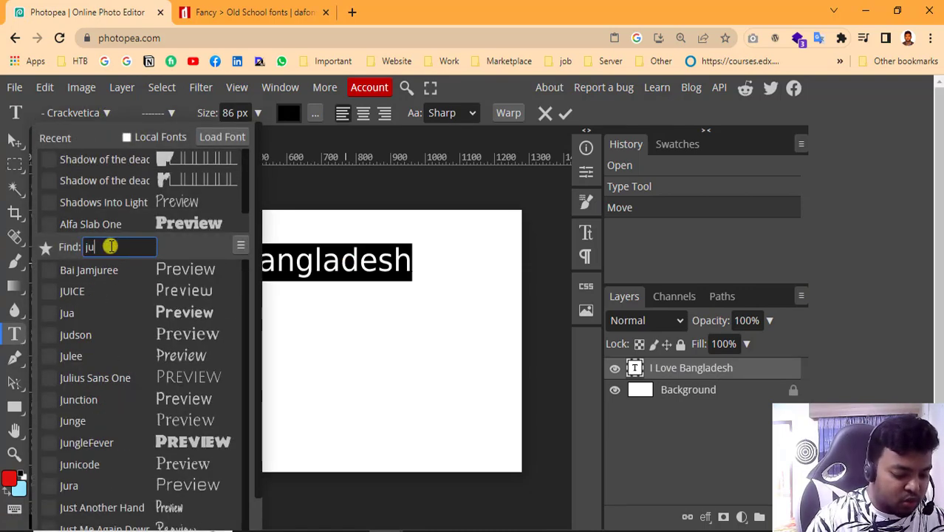
click(310, 13)
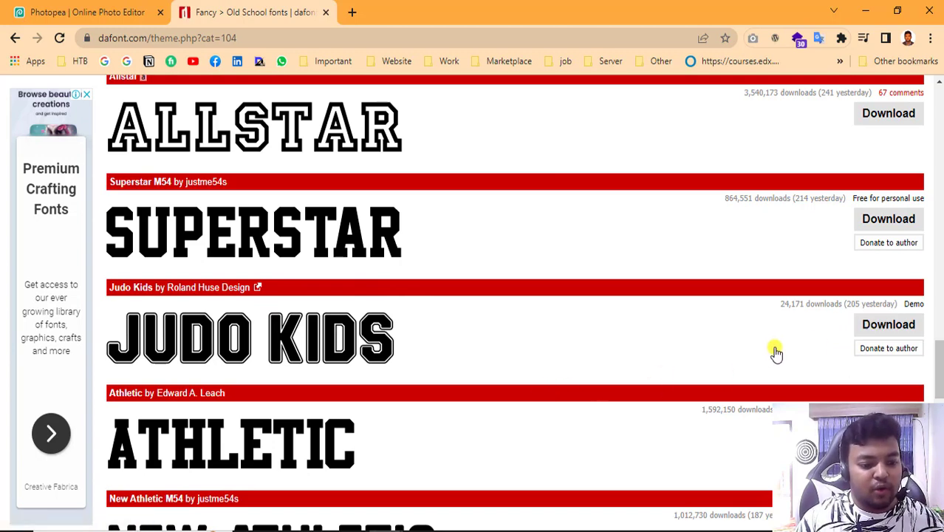
- Download Judo Kids as judo_kids.zip and reopen Photopea's font list
click(41, 518)
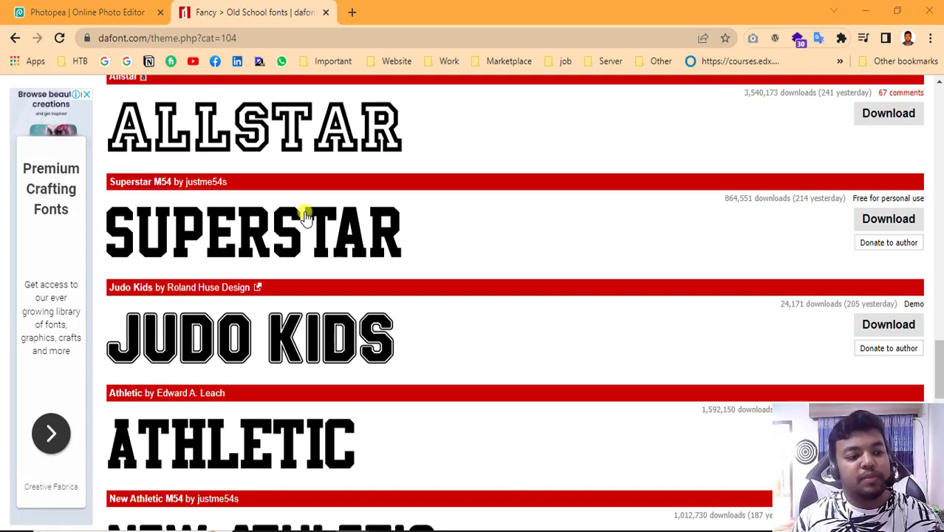
click(114, 5)
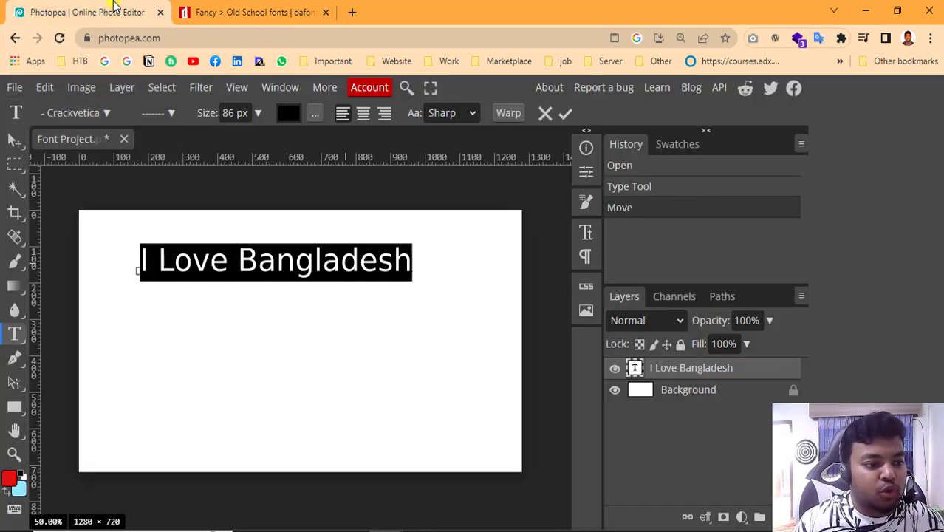
click(106, 114)
- Load the Judo Kids font from the downloaded judo_kids.zip file
click(105, 114)
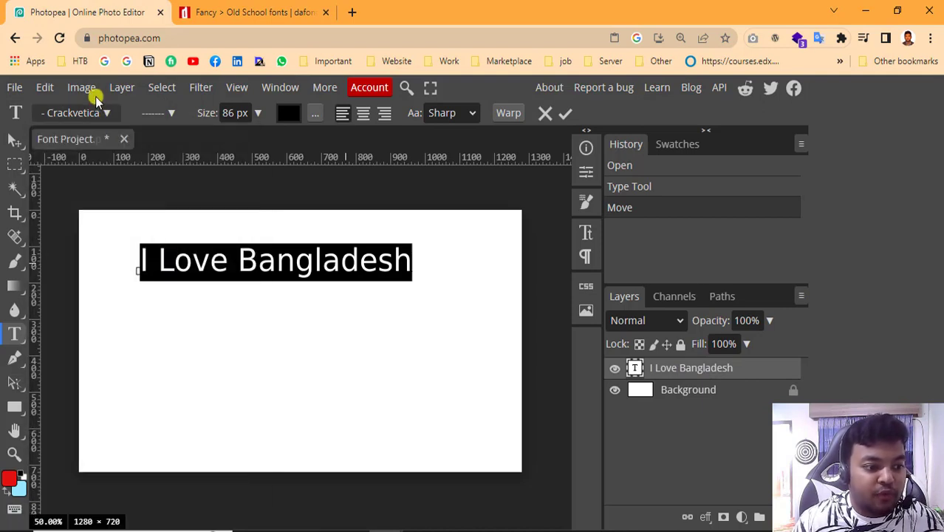
click(102, 112)
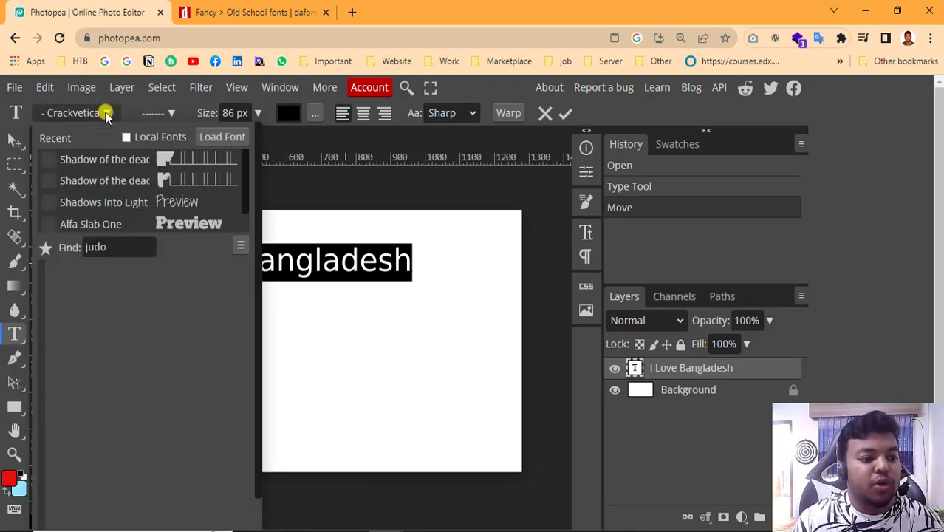
click(216, 138)
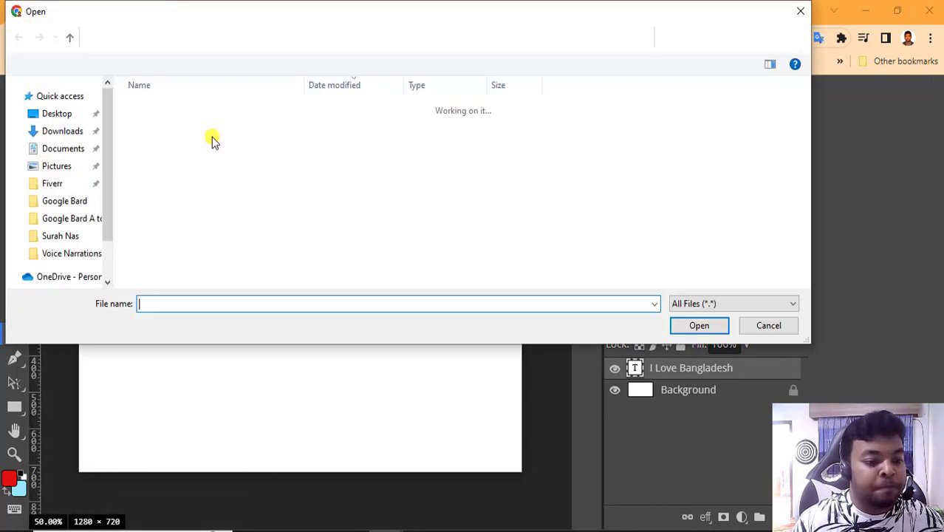
click(190, 128)
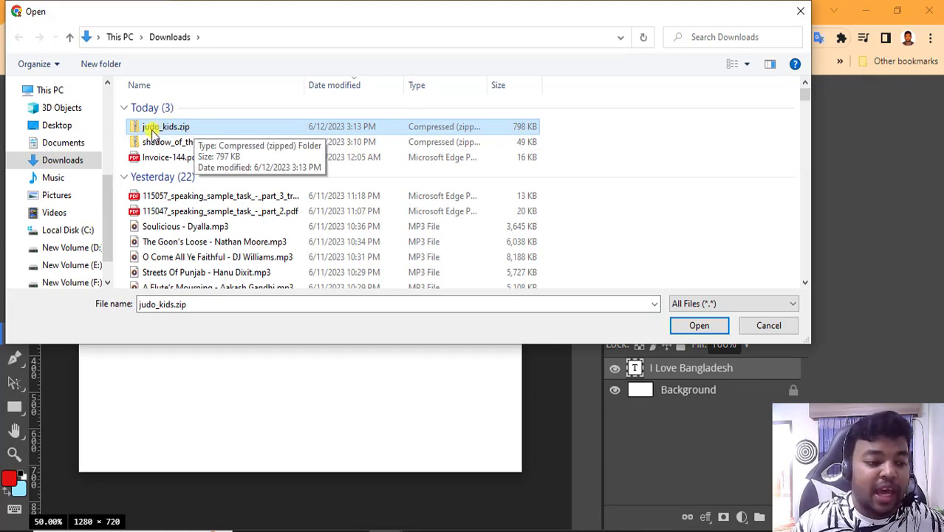
double_click(151, 130)
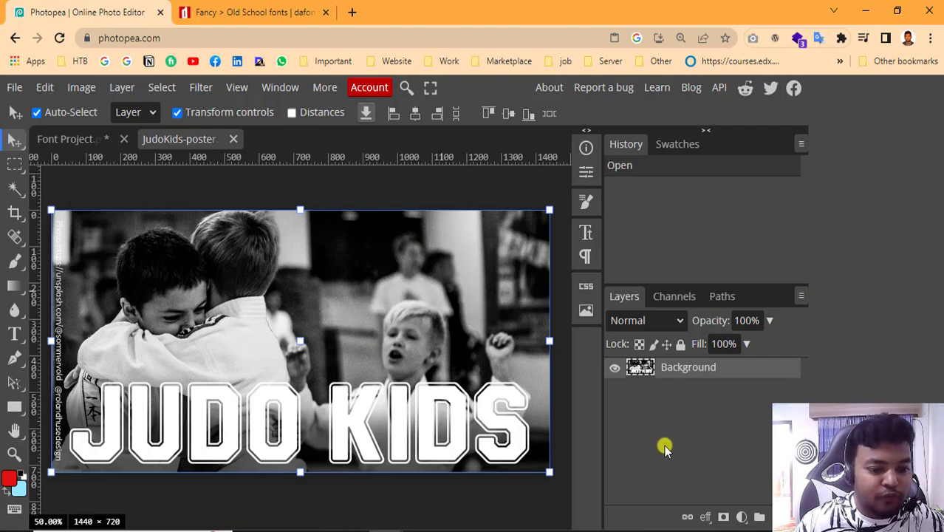
- Hide the poster's background layer, then close the JudoKids poster, discarding unsaved work
click(617, 367)
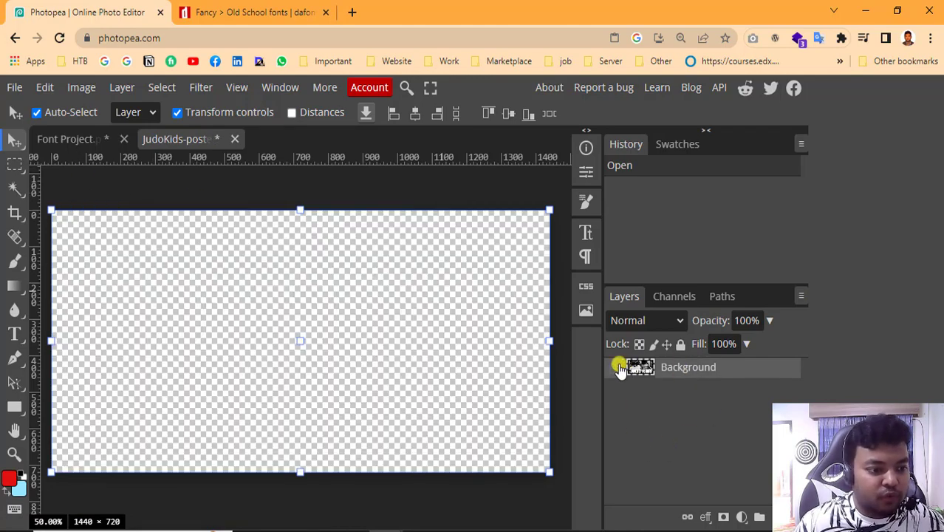
click(98, 140)
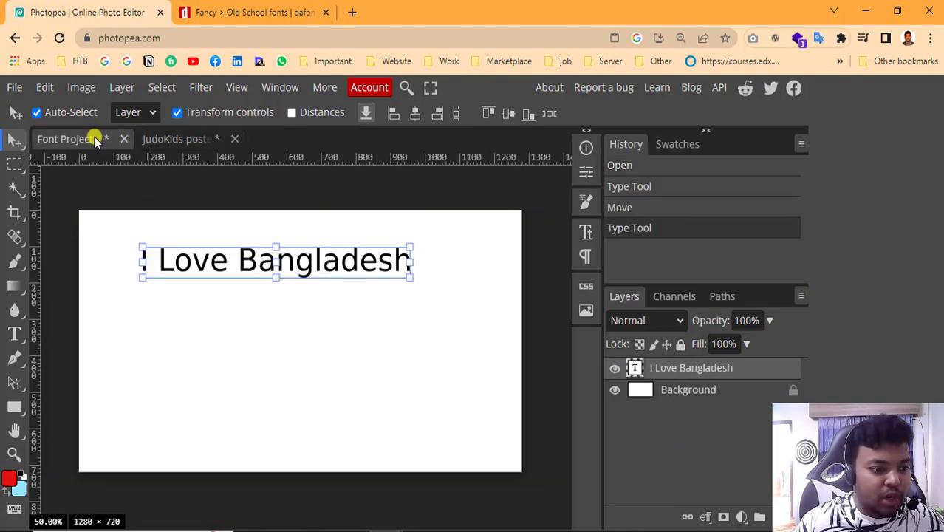
click(235, 139)
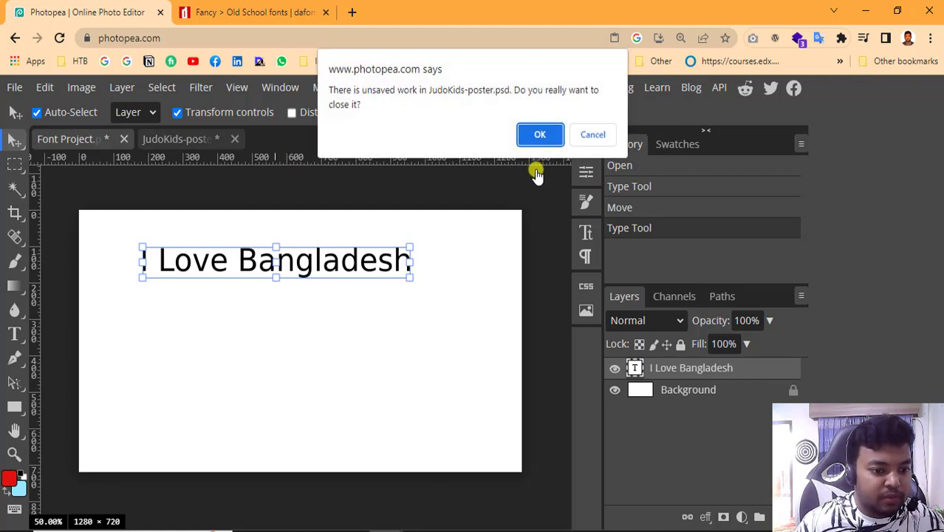
click(526, 131)
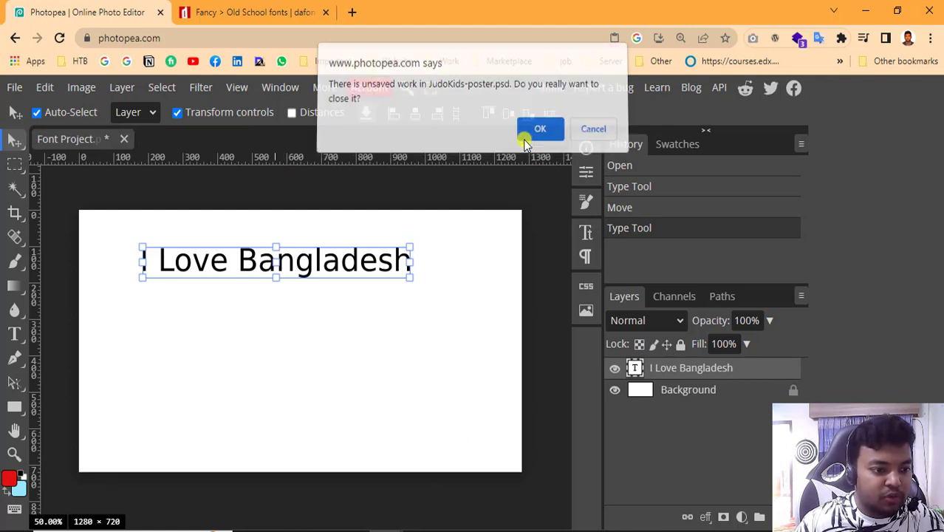
- Set the I LOVE BANGLADESH text in the Judo Kids Demo font
double_click(292, 263)
key(ctrl+a)
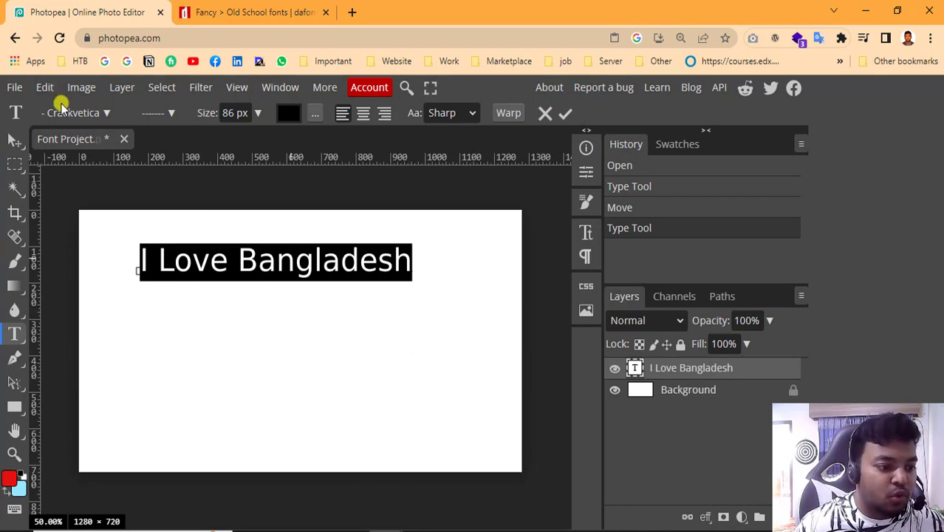
click(83, 113)
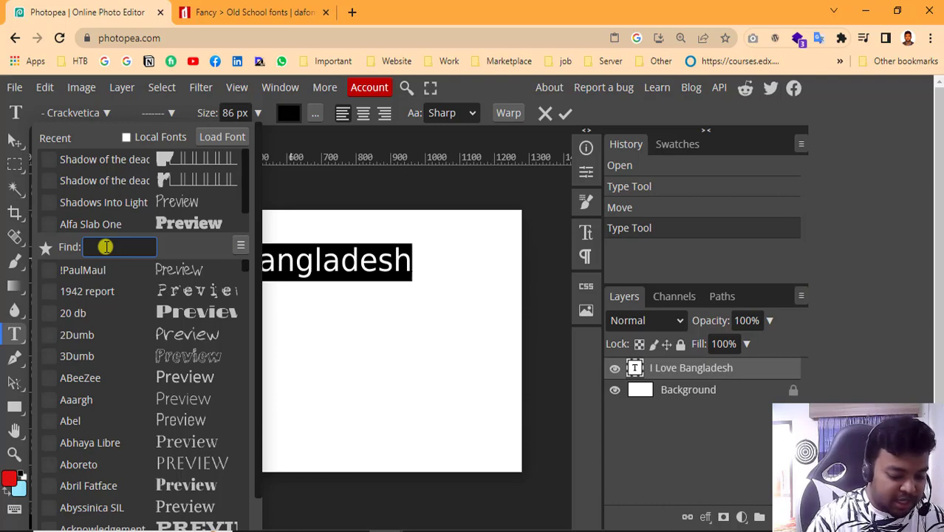
text(judo)
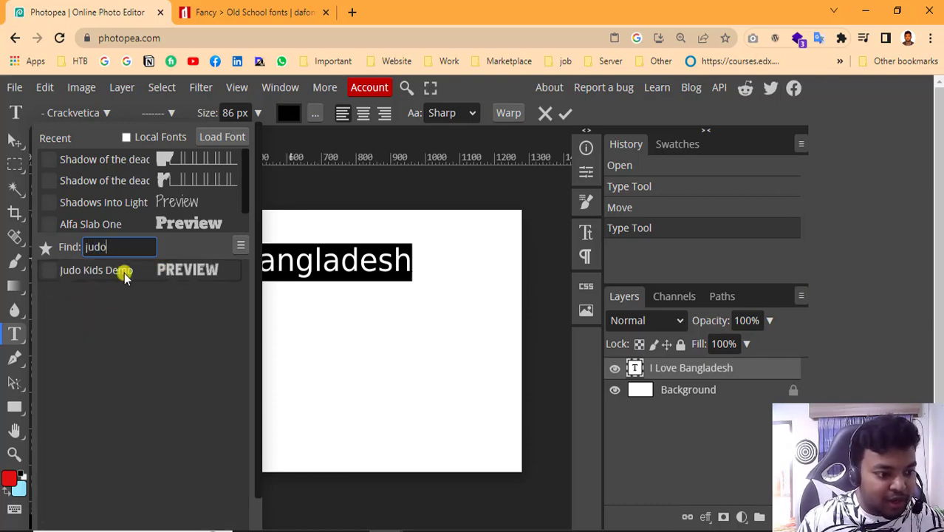
click(170, 279)
click(283, 260)
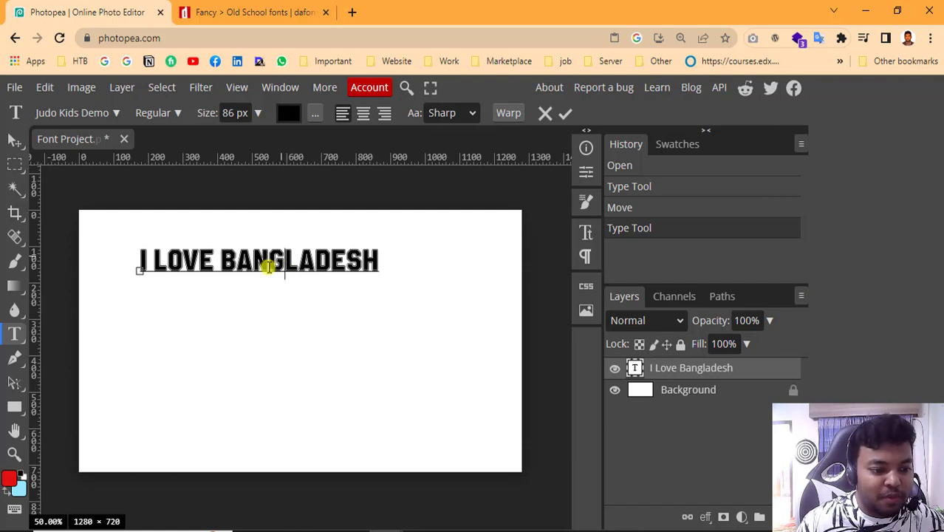
- Colour the whole I LOVE BANGLADESH line blue
key(ctrl+a)
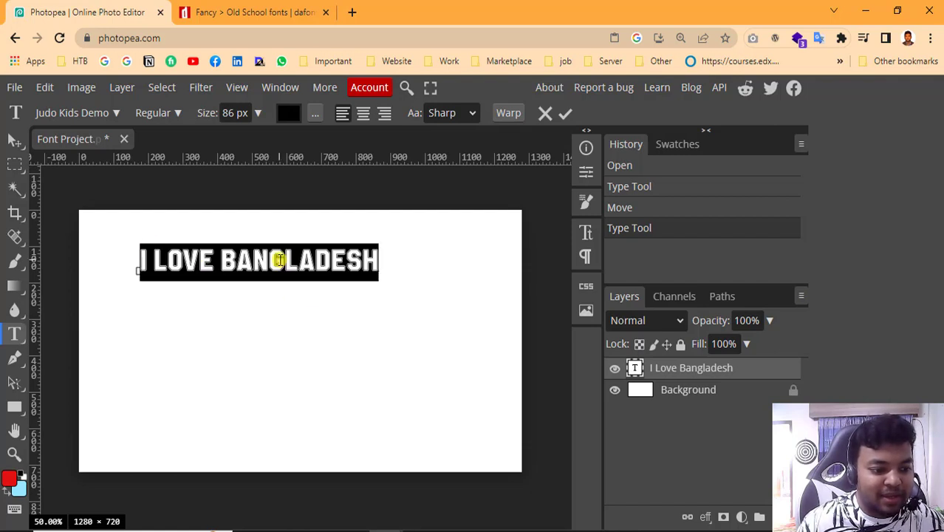
click(285, 115)
drag(284, 307, 289, 257)
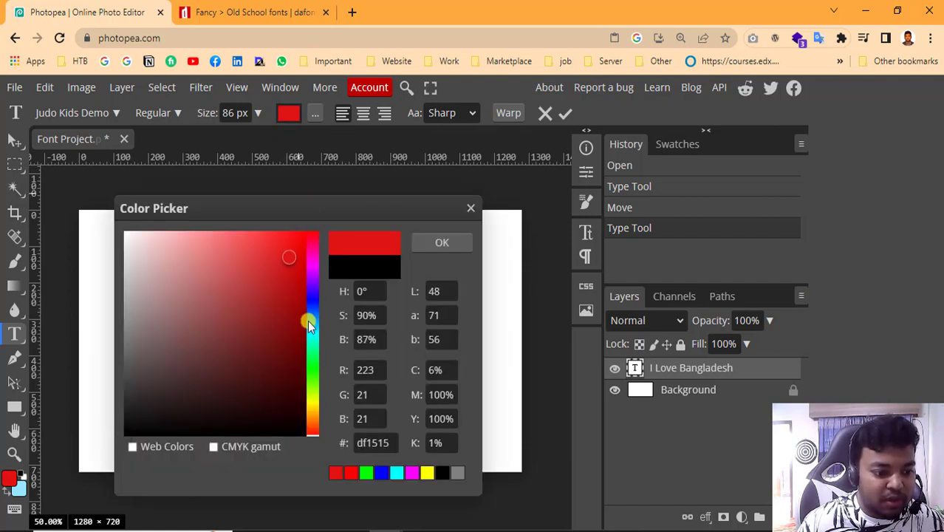
drag(308, 323, 312, 300)
click(282, 277)
click(258, 253)
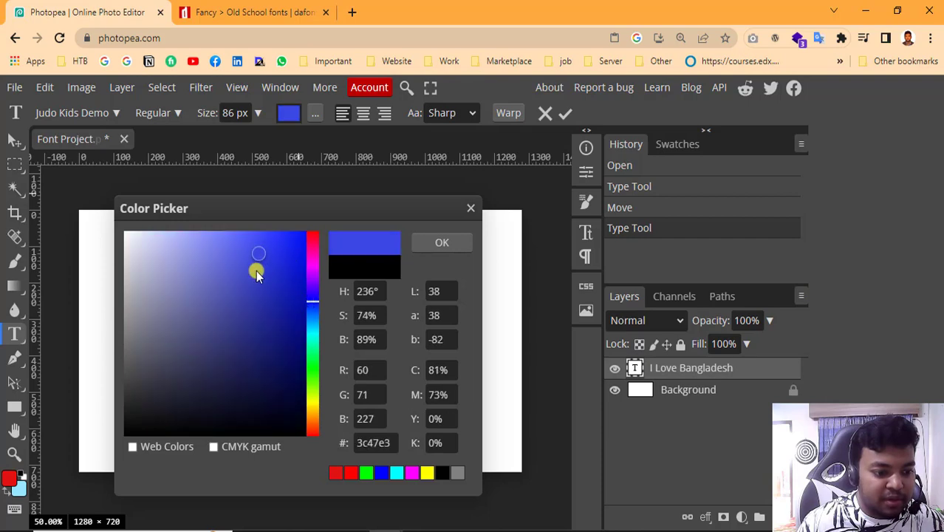
click(257, 270)
click(442, 243)
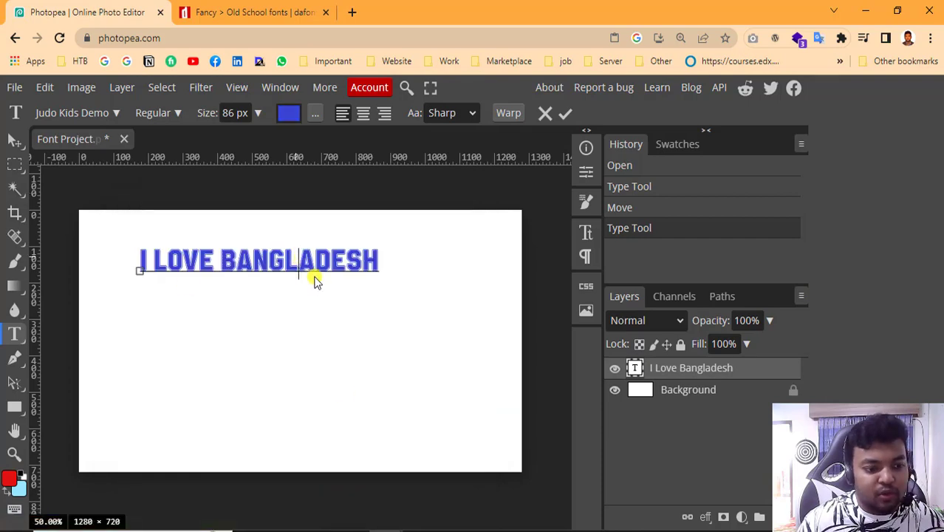
- Enlarge the text to 146 px and move it lower on the canvas
drag(378, 273, 511, 304)
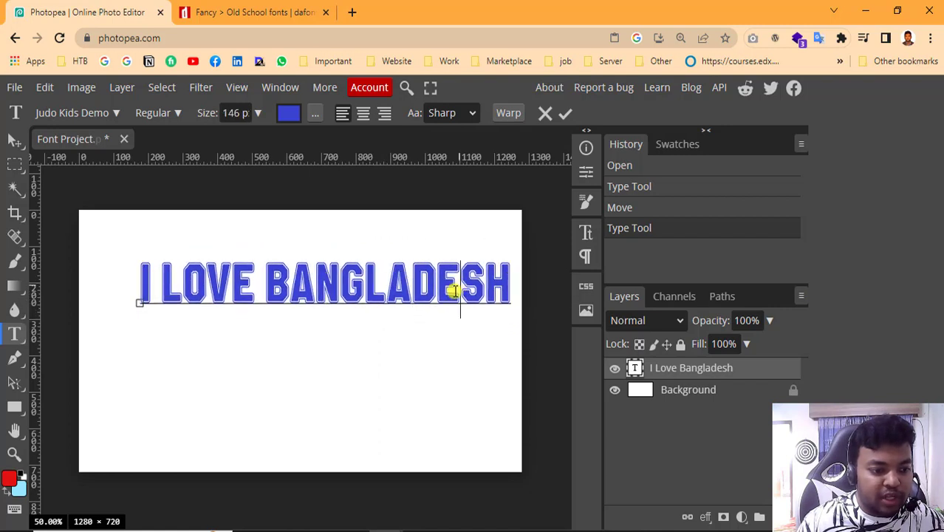
click(14, 139)
drag(378, 303, 368, 325)
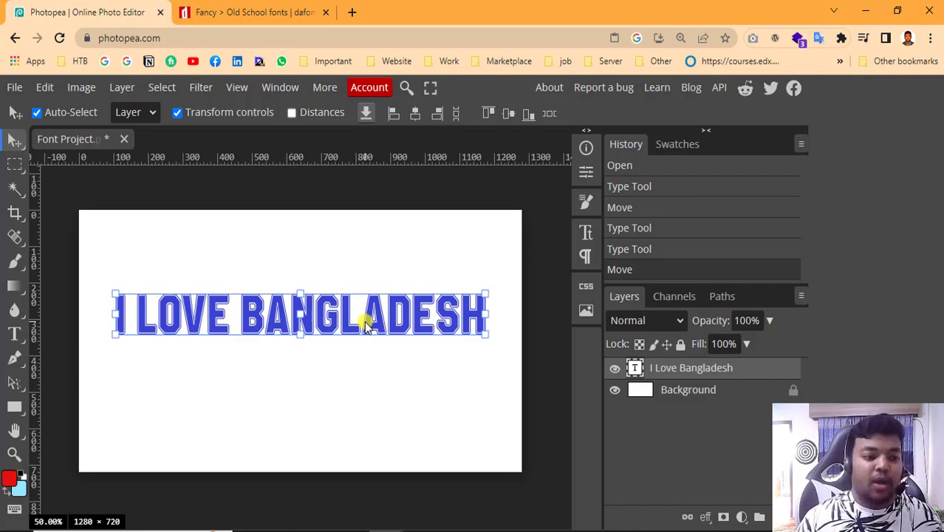
click(248, 12)
scroll(395, 274, down, 5)
scroll(390, 287, up, 10)
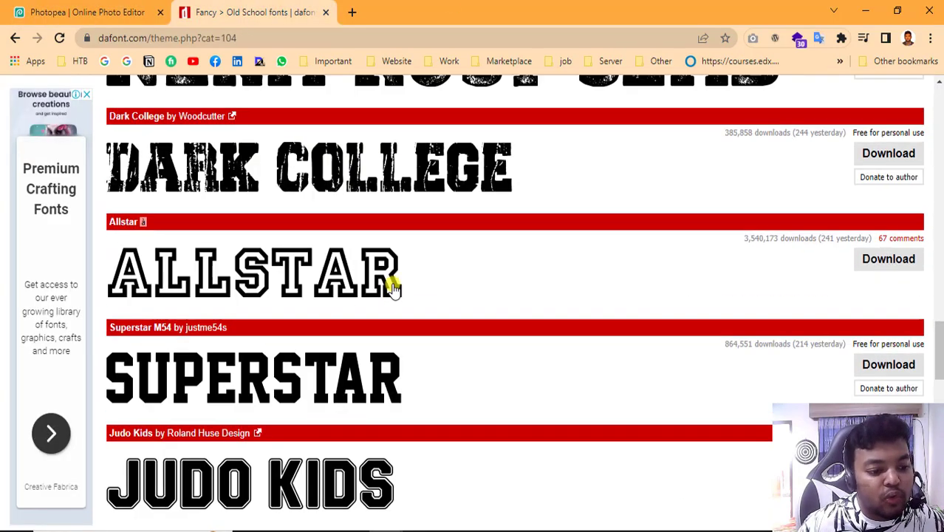
scroll(385, 281, up, 5)
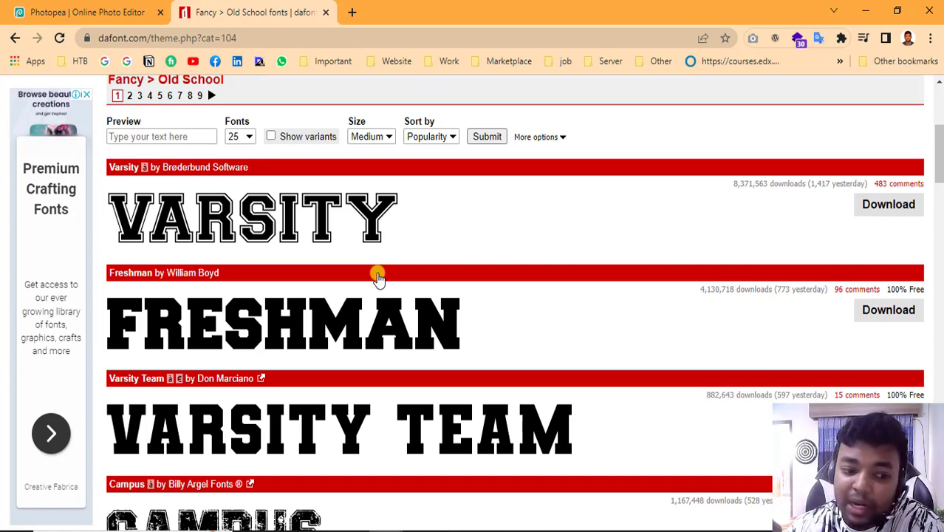
scroll(303, 348, up, 4)
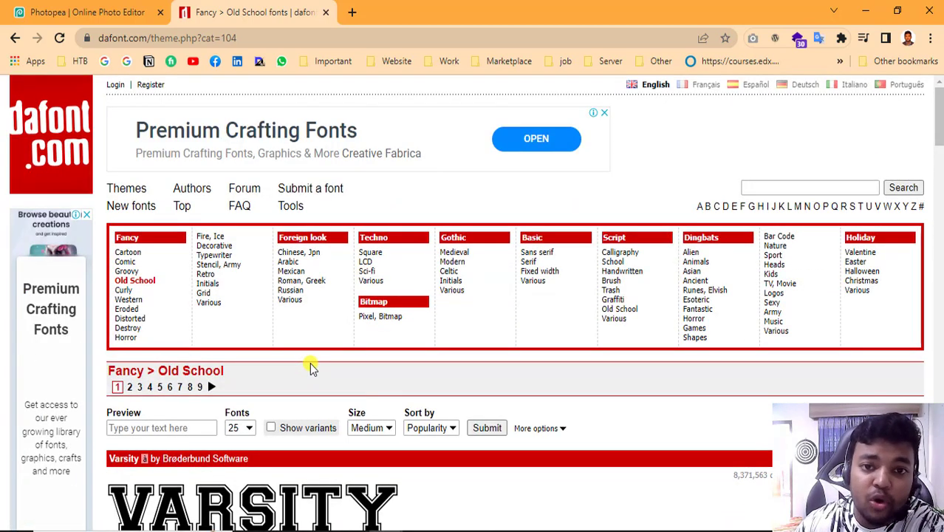
click(82, 12)
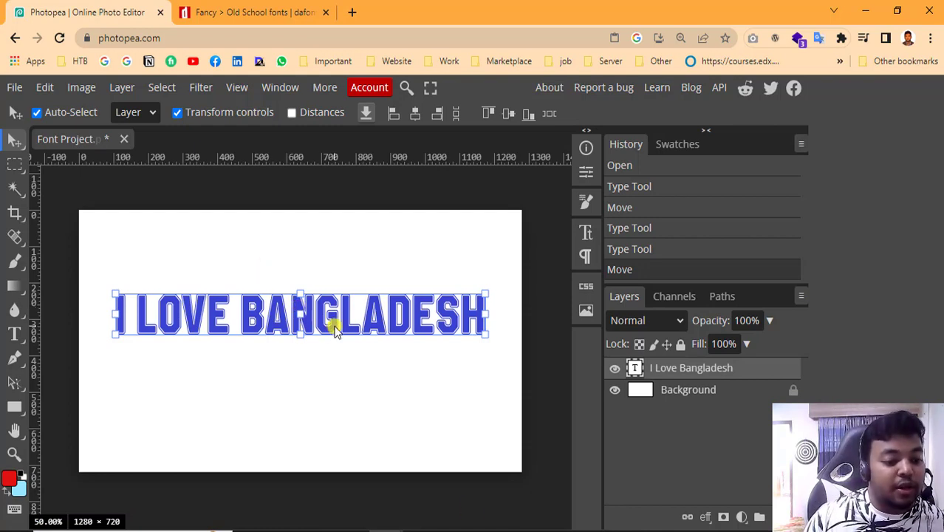
- Drag the blue I LOVE BANGLADESH text up toward the canvas top and deselect it
drag(334, 323, 337, 283)
click(370, 338)
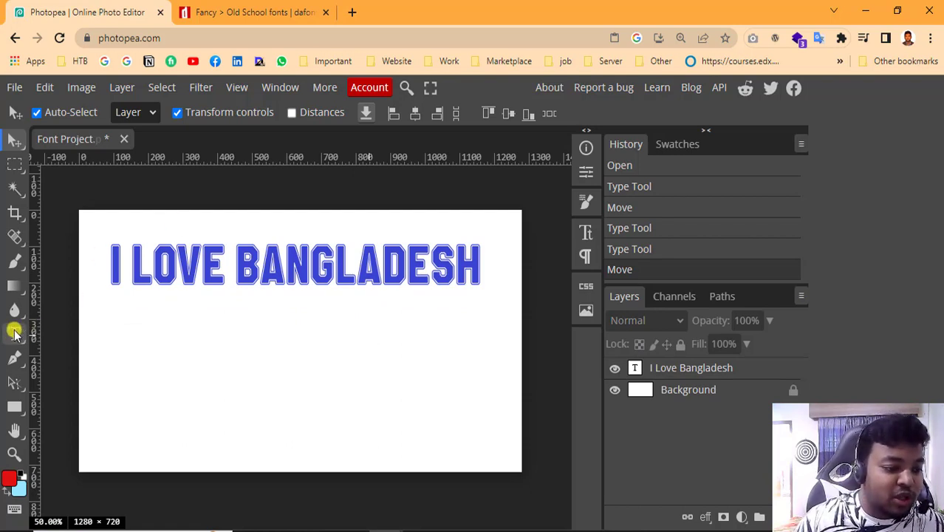
click(14, 334)
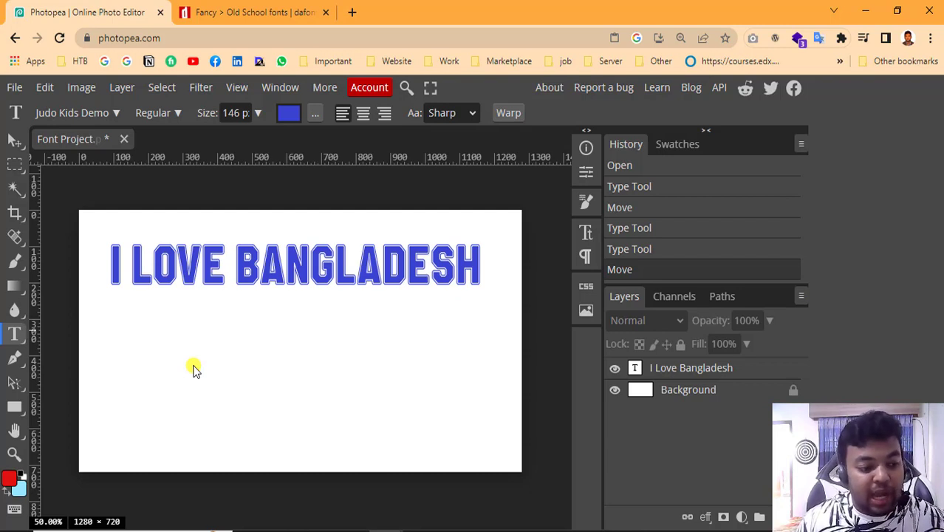
- Search 'google bangla type' in a new tab and open the Google Input Tools Bangla page
click(350, 13)
text(goog)
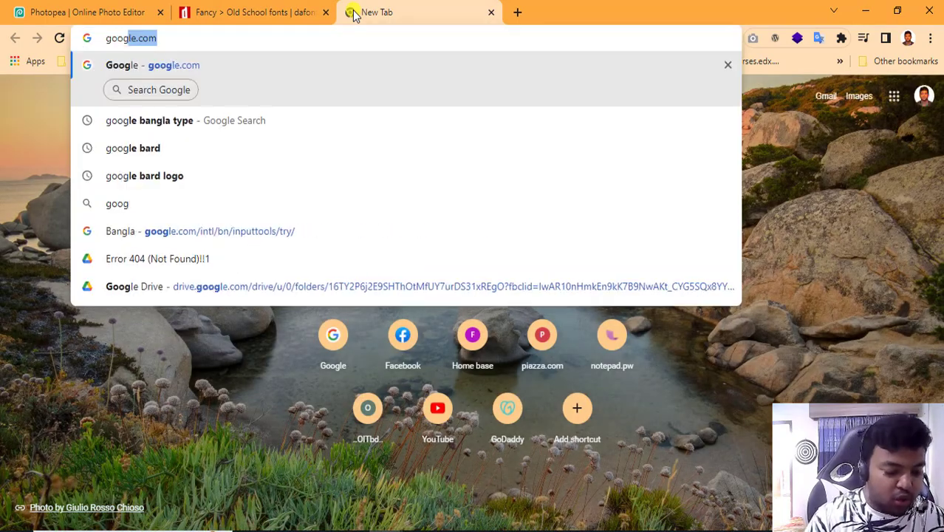
text(le ban)
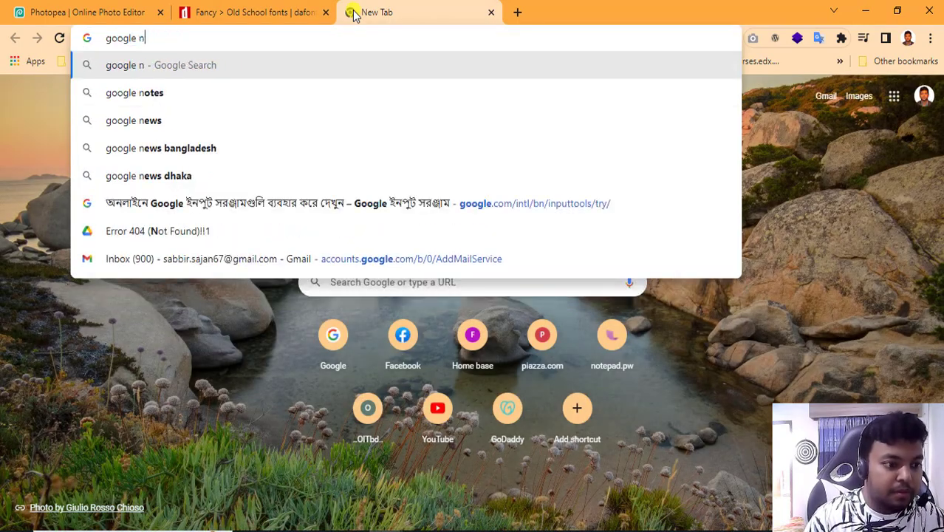
key(BackSpace)
text(bang)
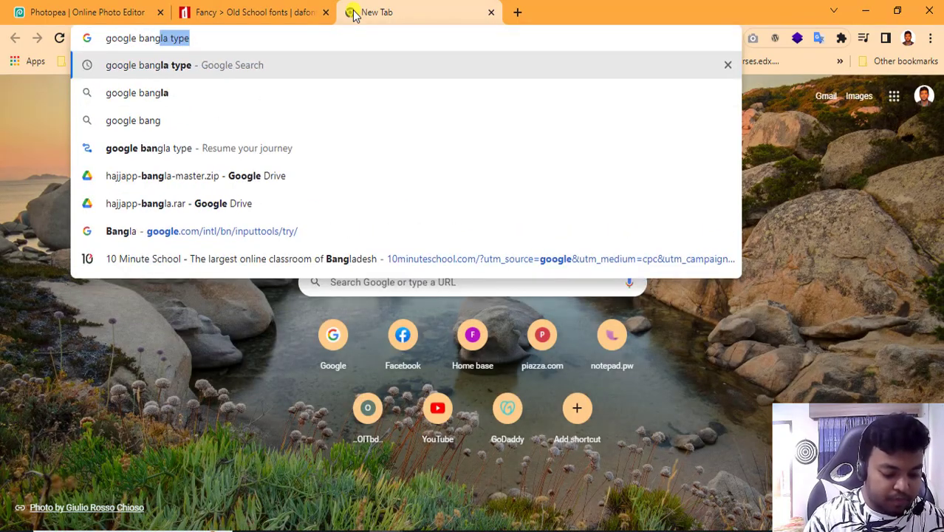
text(la type)
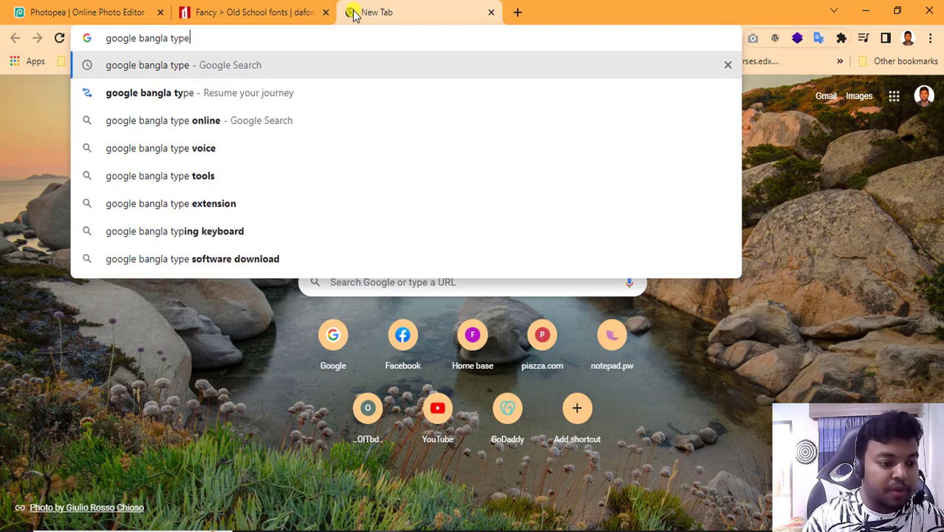
key(Return)
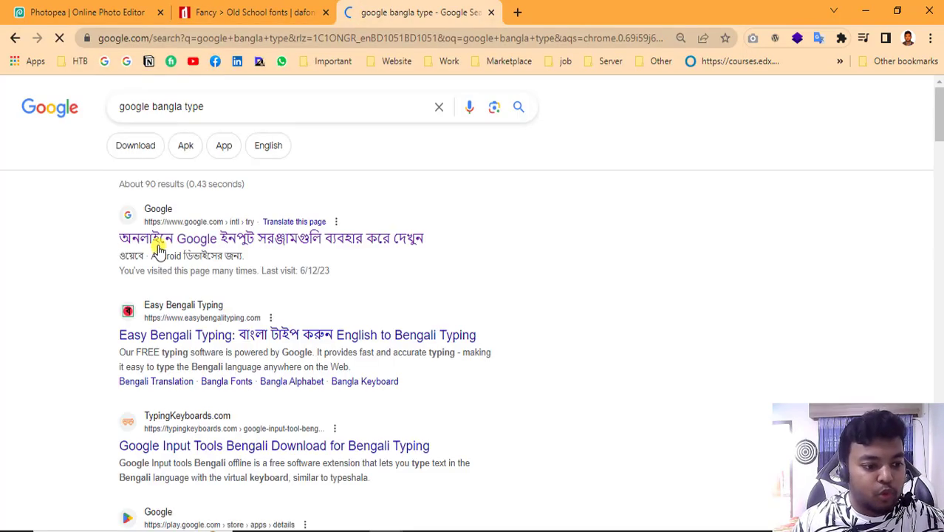
click(188, 240)
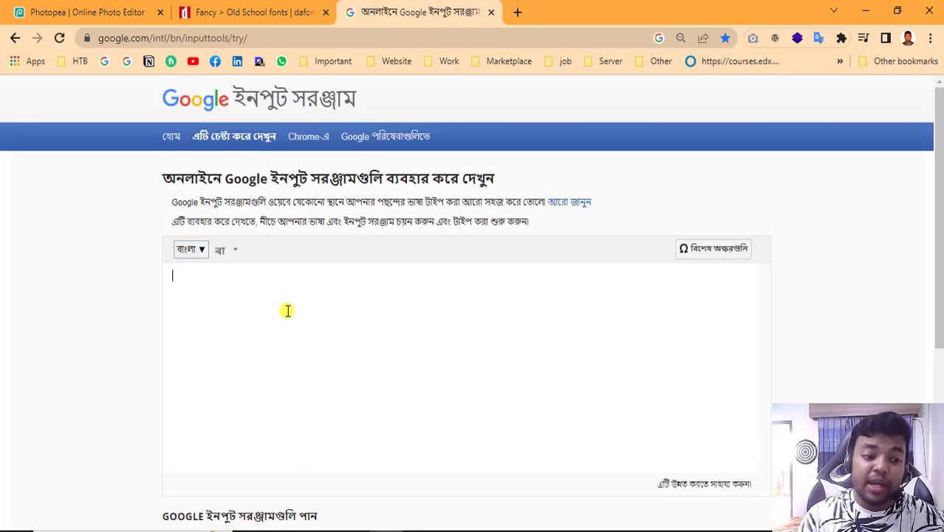
- Type 'amar sonar bangla' phonetically to produce আমার সোনার বাংলা, then select it
click(288, 311)
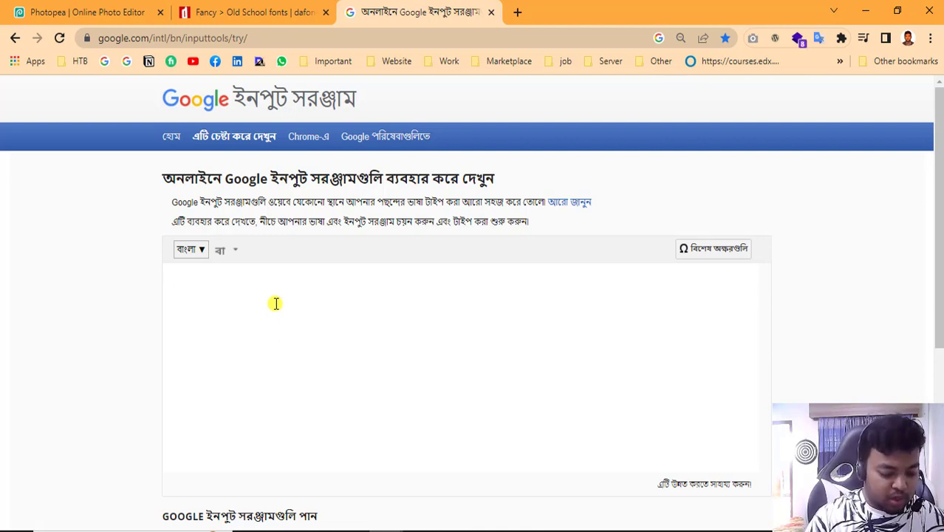
text(amar)
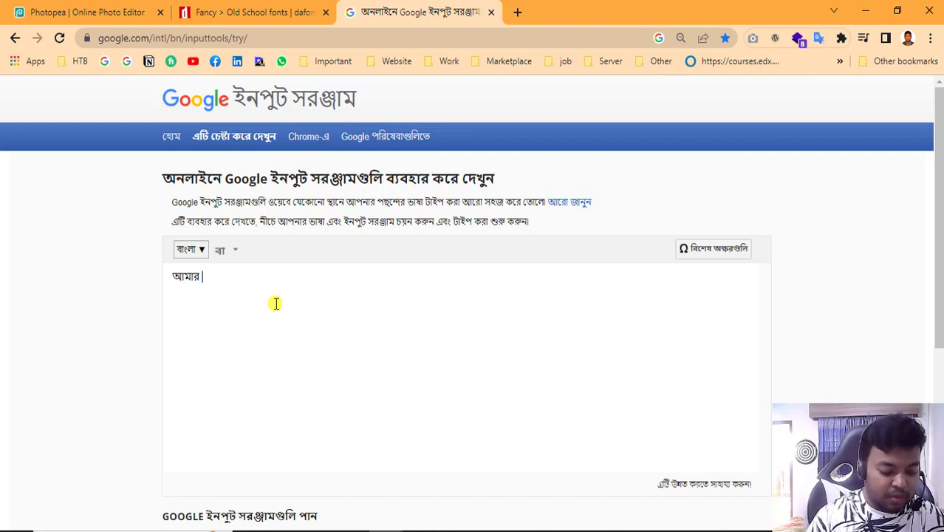
text( sonar)
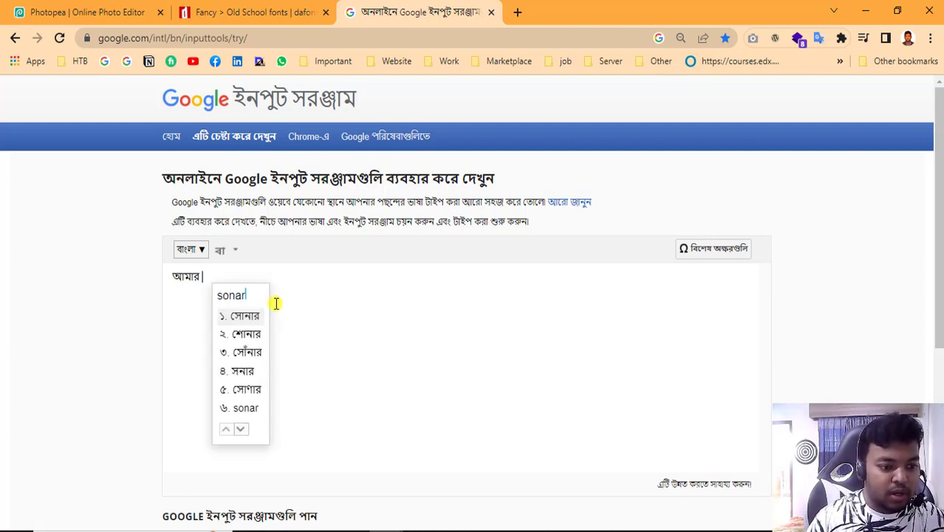
key(BackSpace)
key(BackSpace)
key(BackSpace)
key(BackSpace)
key(BackSpace)
text(সোনার bangla)
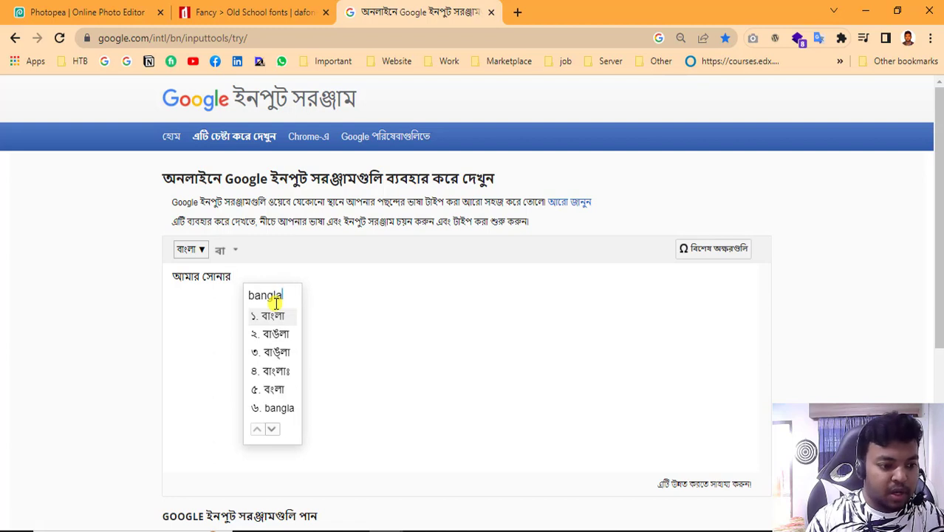
key(space)
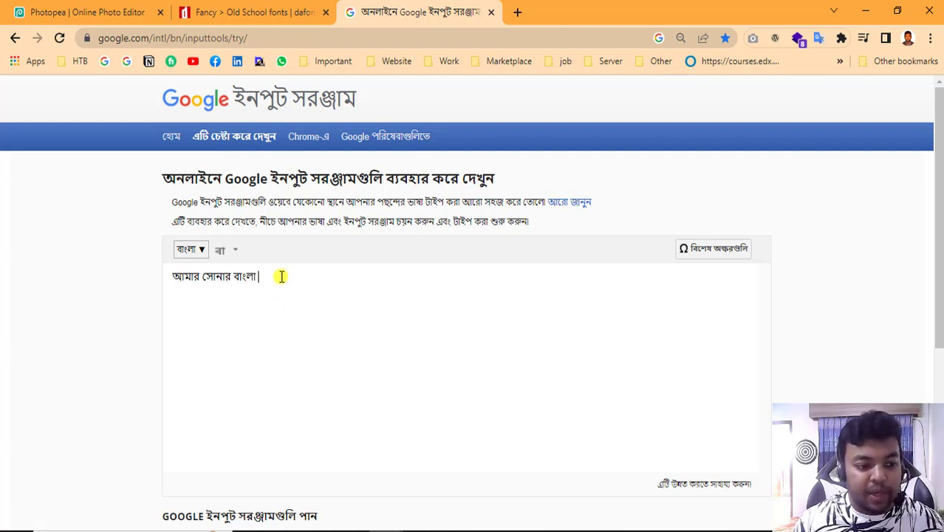
drag(280, 274, 164, 272)
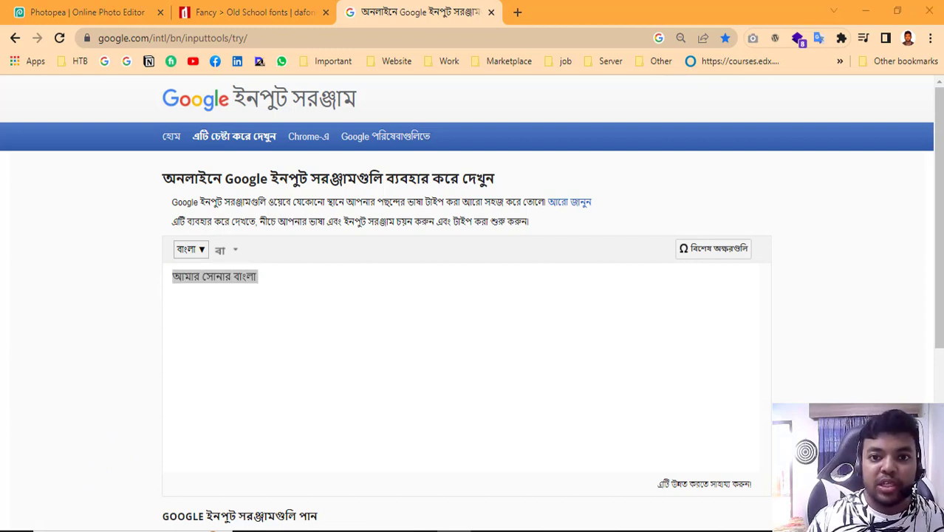
- Search 'unicode converter' in a new tab and open the Bijoy - Unicode Converter page
click(517, 12)
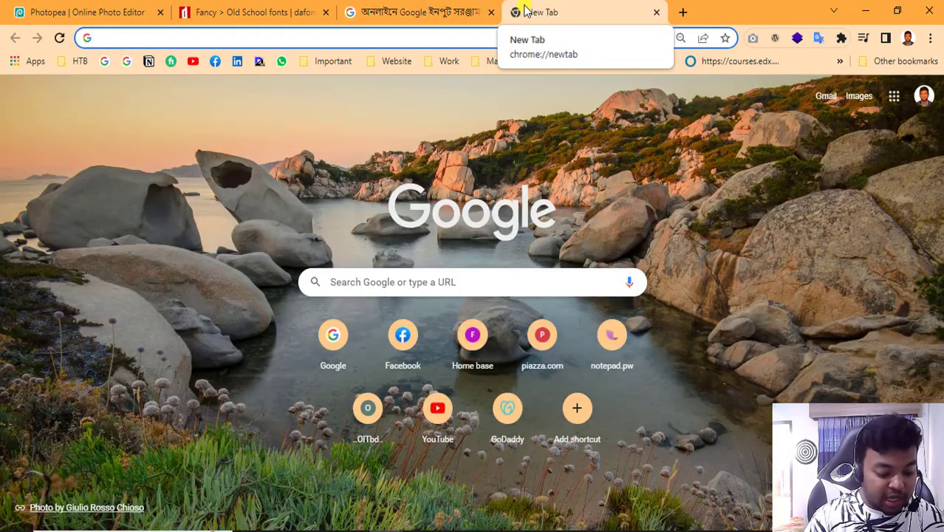
text(unicode)
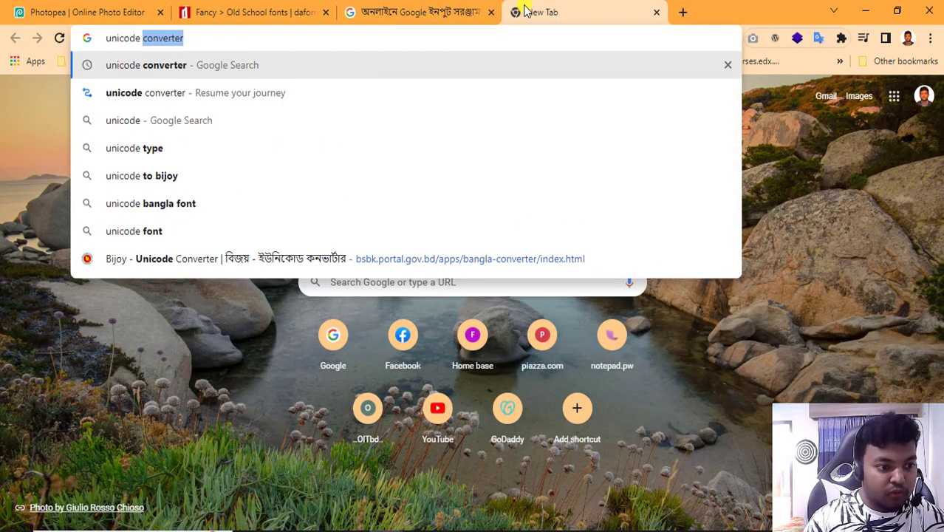
key(Right)
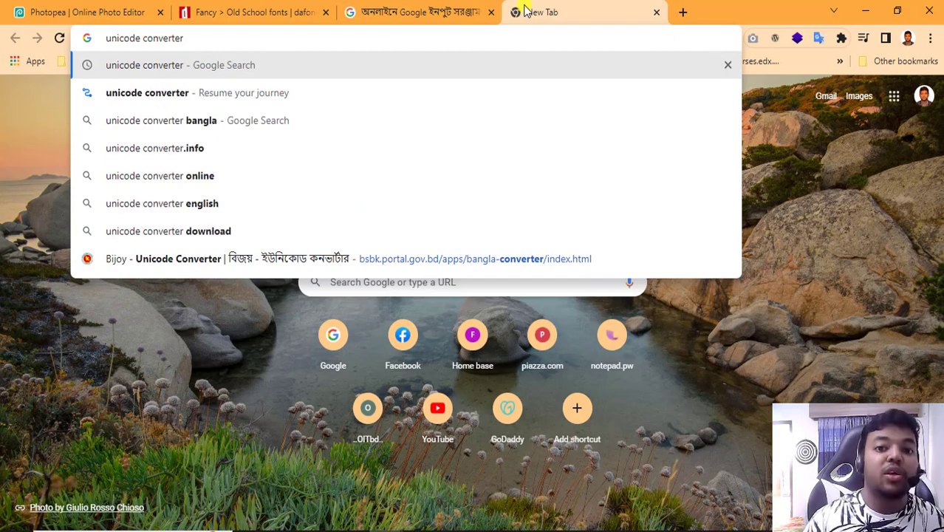
key(Return)
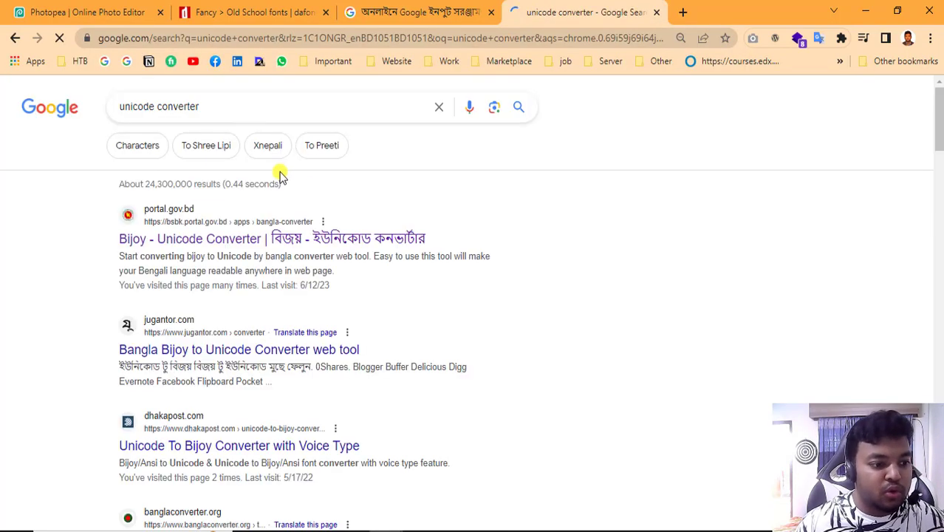
drag(221, 104, 111, 91)
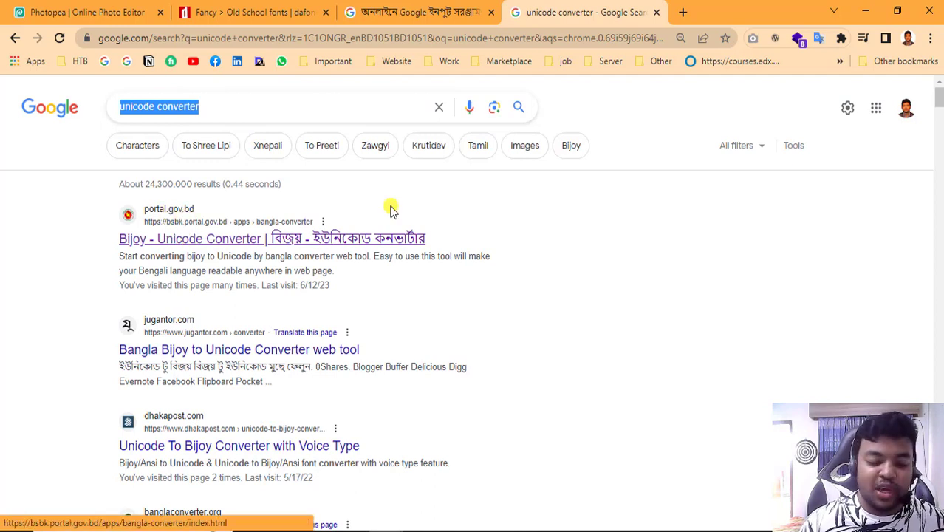
click(228, 238)
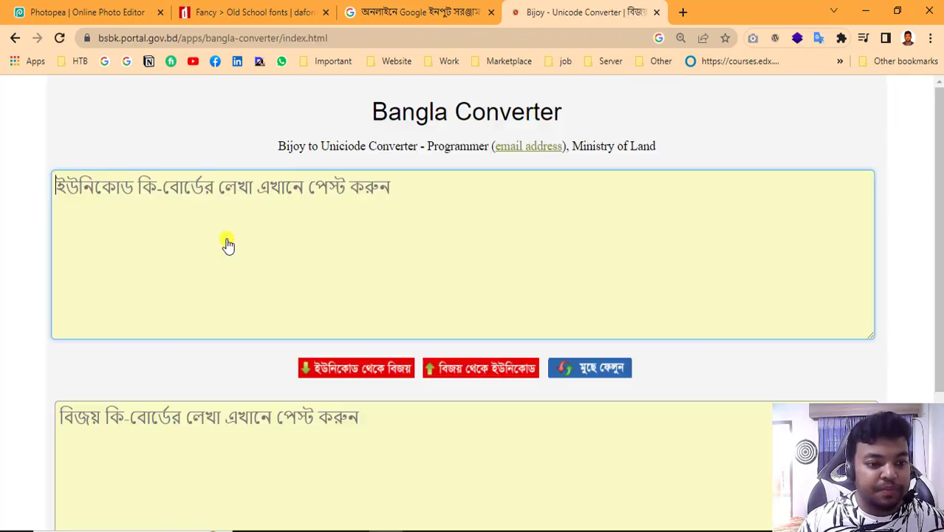
- Paste আমার সোনার বাংলা into the converter, convert it to Bijoy, and select the output
click(417, 12)
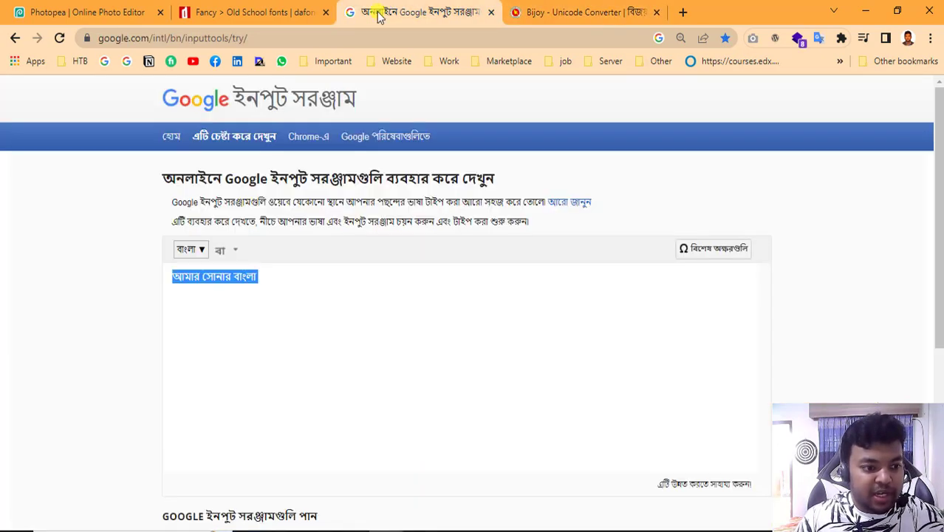
drag(255, 276, 158, 279)
key(ctrl+c)
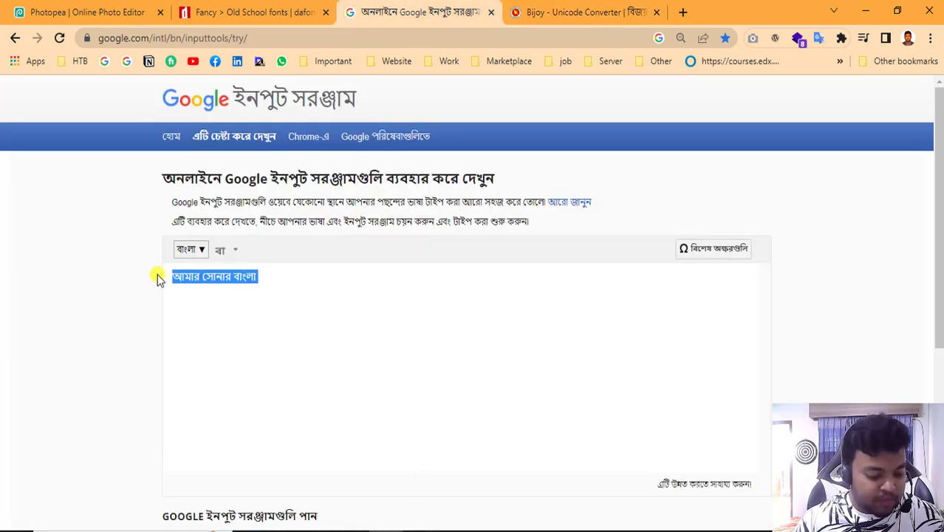
click(600, 13)
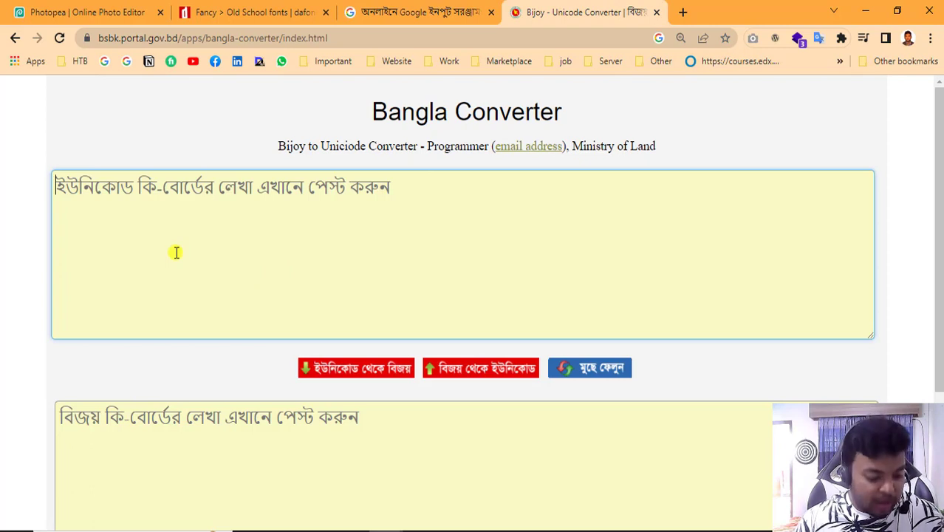
key(ctrl+v)
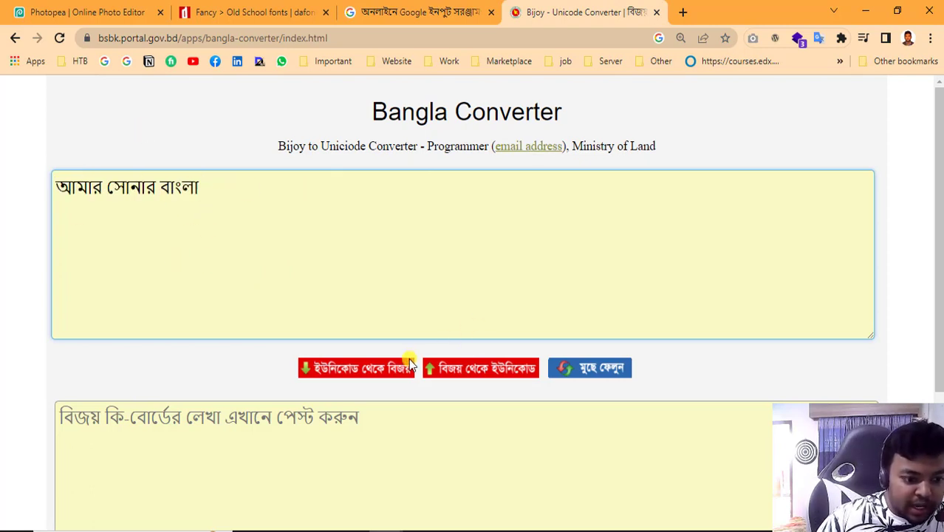
click(347, 376)
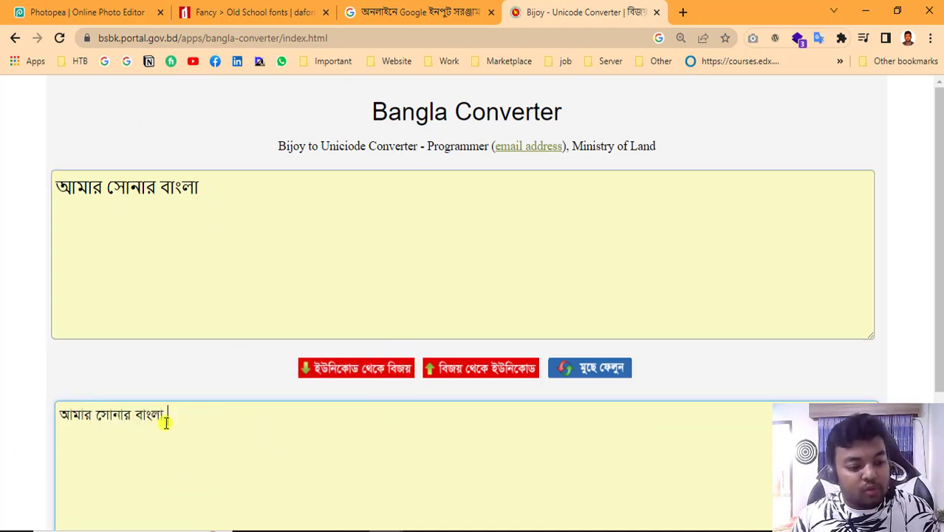
drag(166, 422, 33, 419)
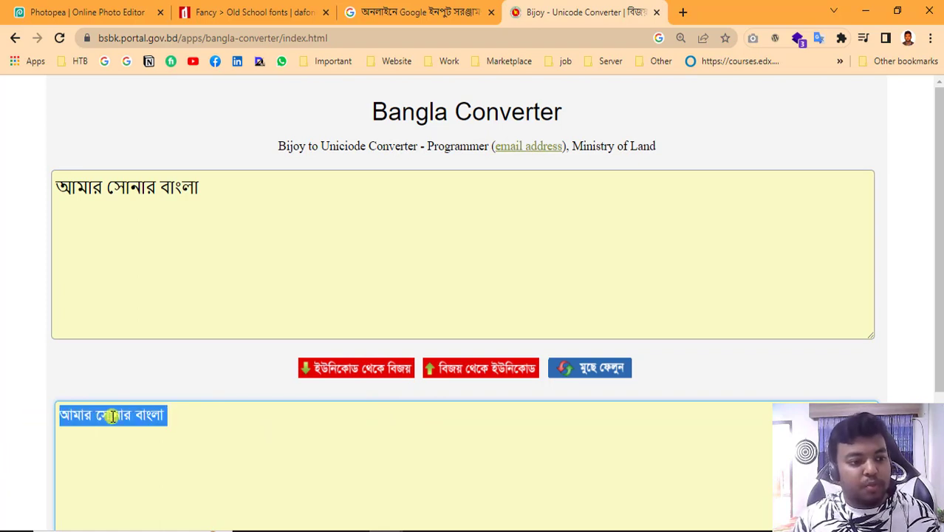
click(104, 10)
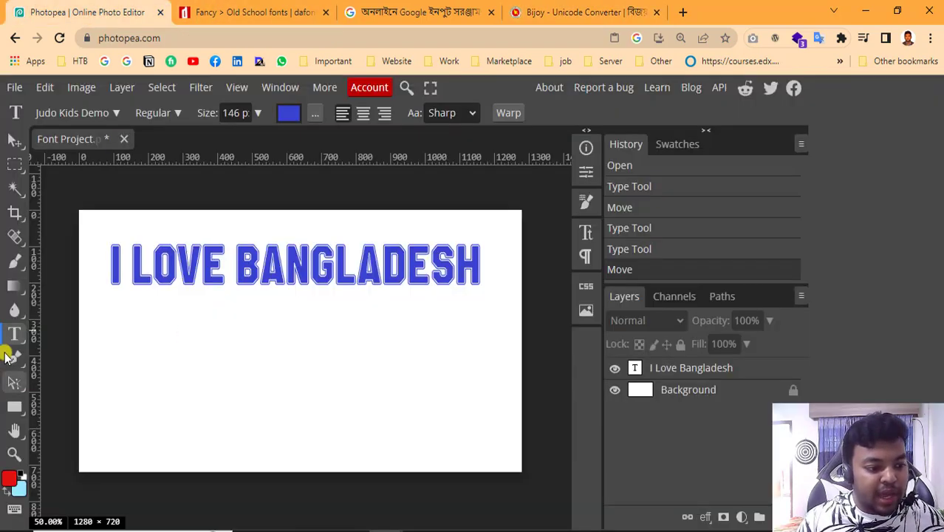
- Add a text layer with the pasted Bijoy string 'Avgvi ‡mvbvi evsjv' at 124 px below the heading
click(161, 344)
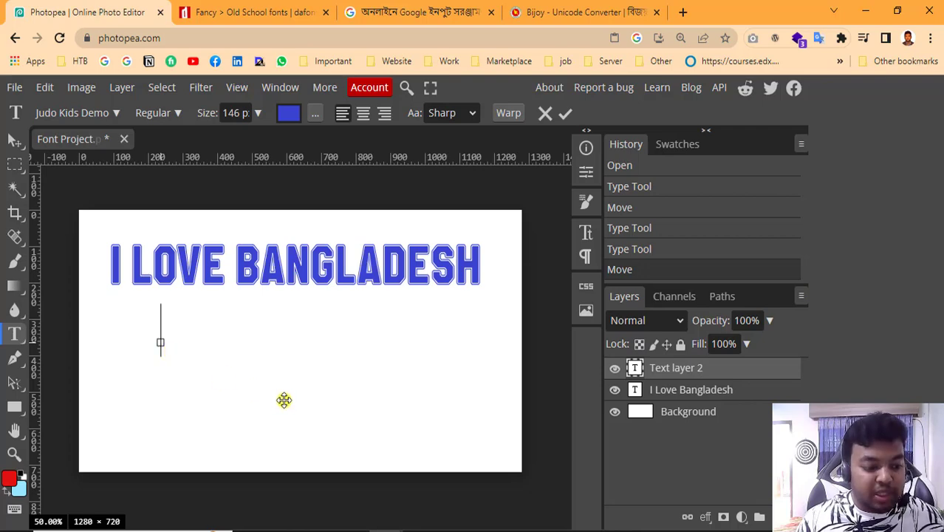
key(ctrl+v)
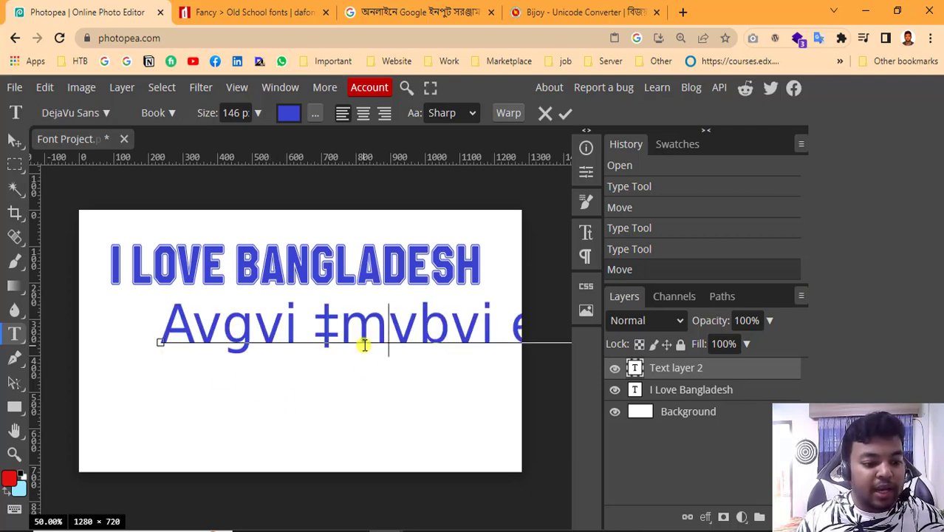
drag(392, 328, 322, 372)
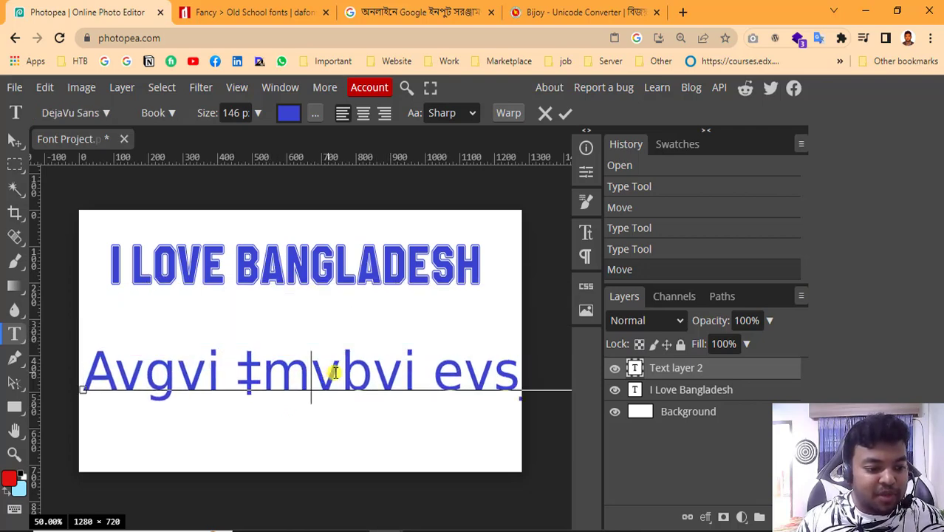
triple_click(193, 373)
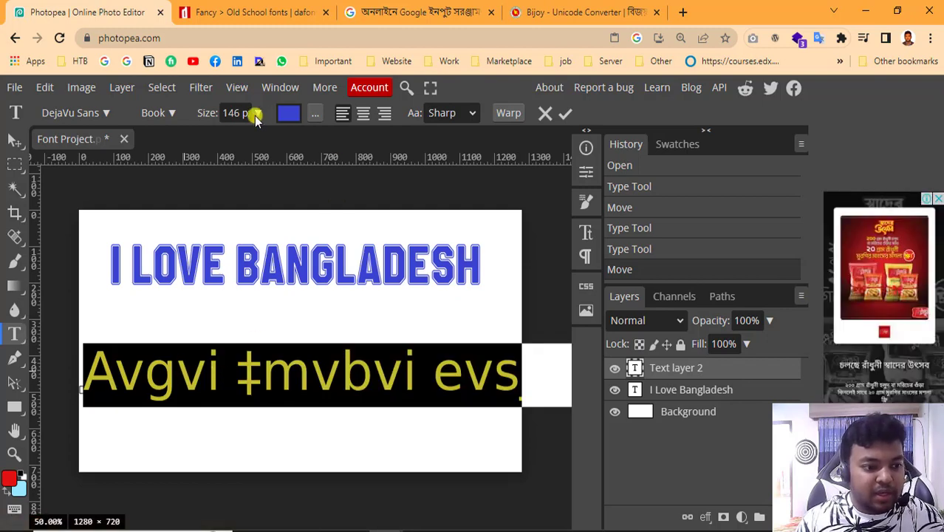
scroll(236, 113, up, 2)
scroll(237, 113, down, 2)
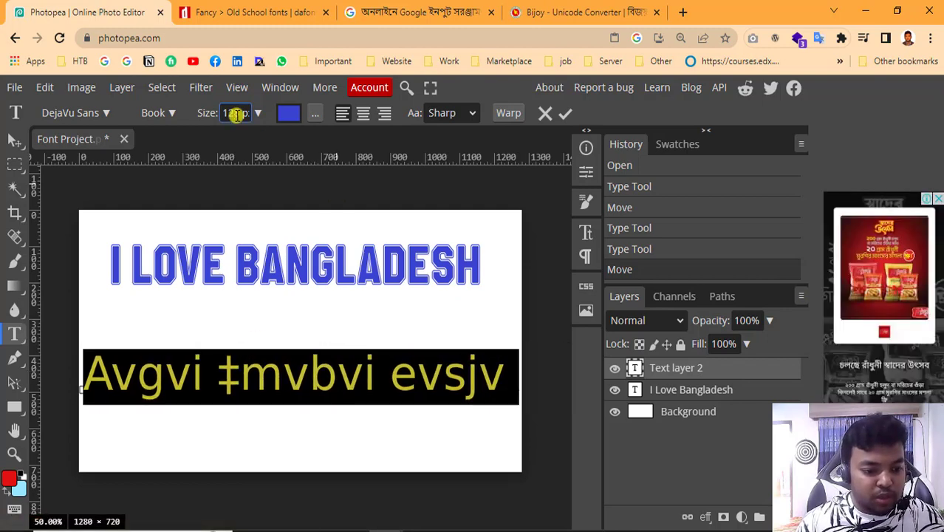
click(14, 140)
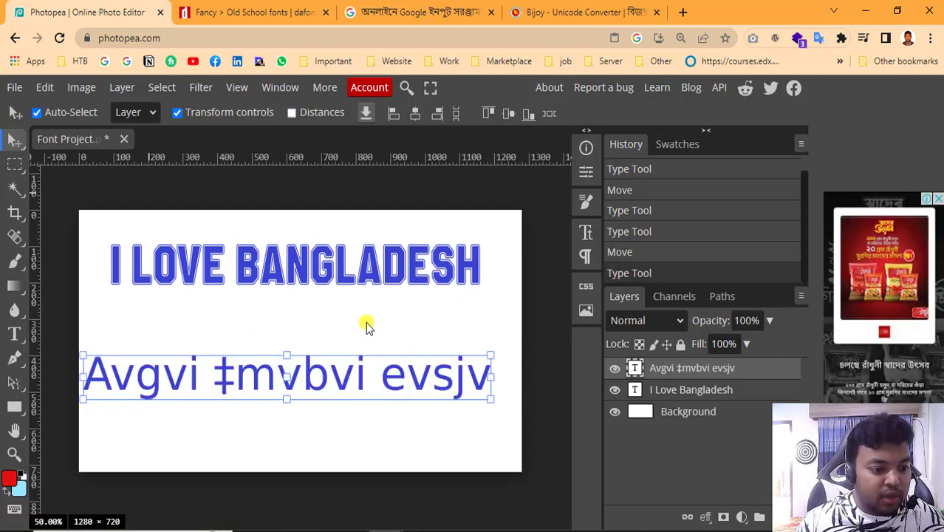
drag(380, 369, 390, 371)
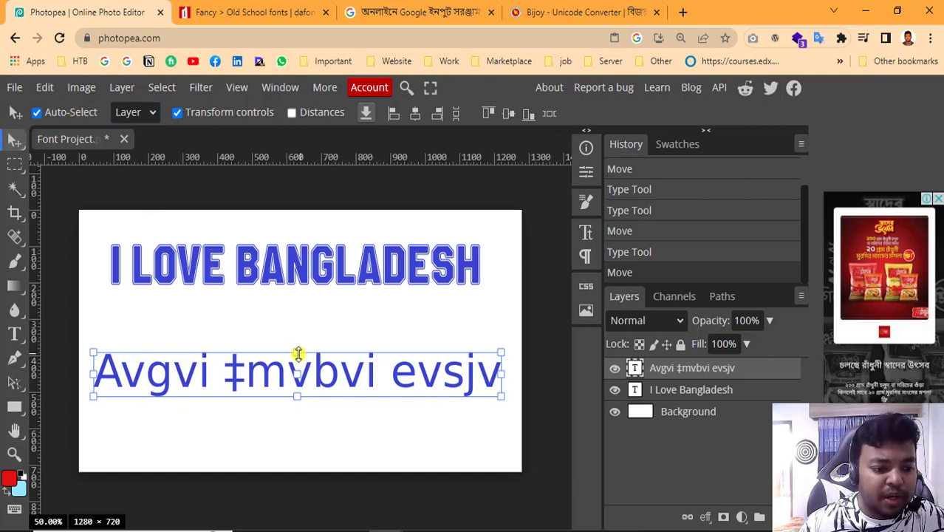
double_click(302, 381)
double_click(302, 381)
- Search the font list for a 'bangl' font for the Bijoy text, clear the search, and open a new browser tab
click(305, 386)
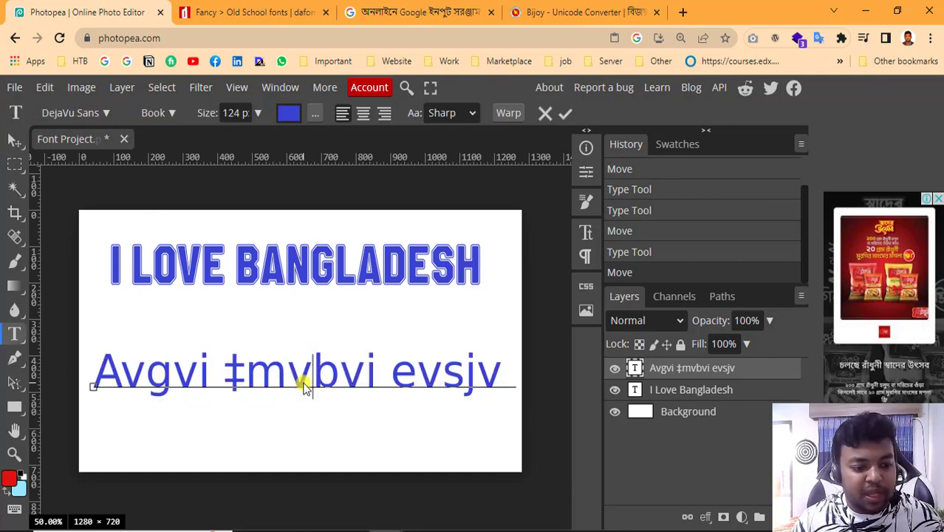
key(ctrl+a)
click(105, 113)
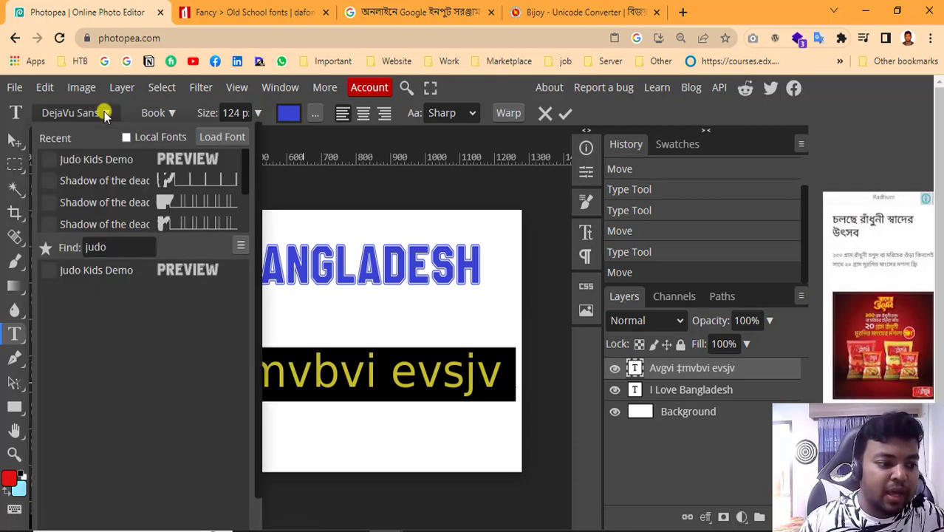
double_click(111, 245)
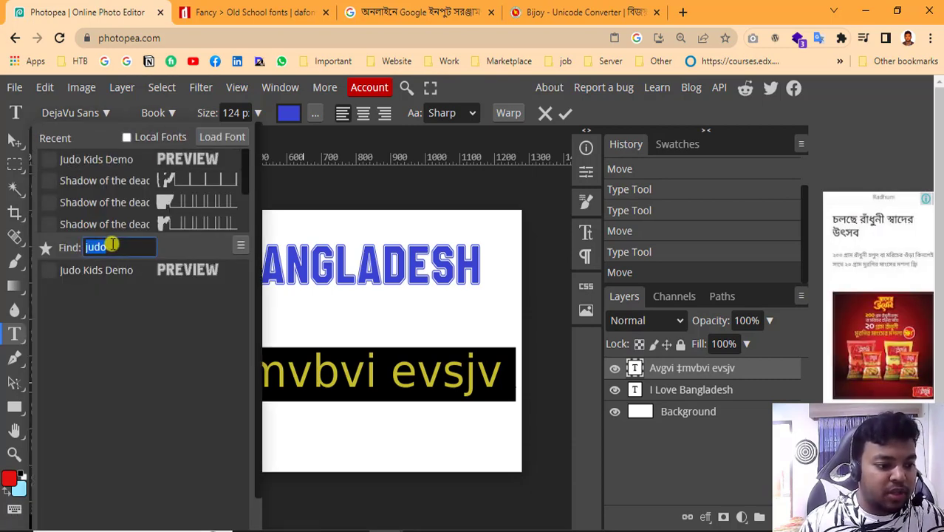
text(bangla)
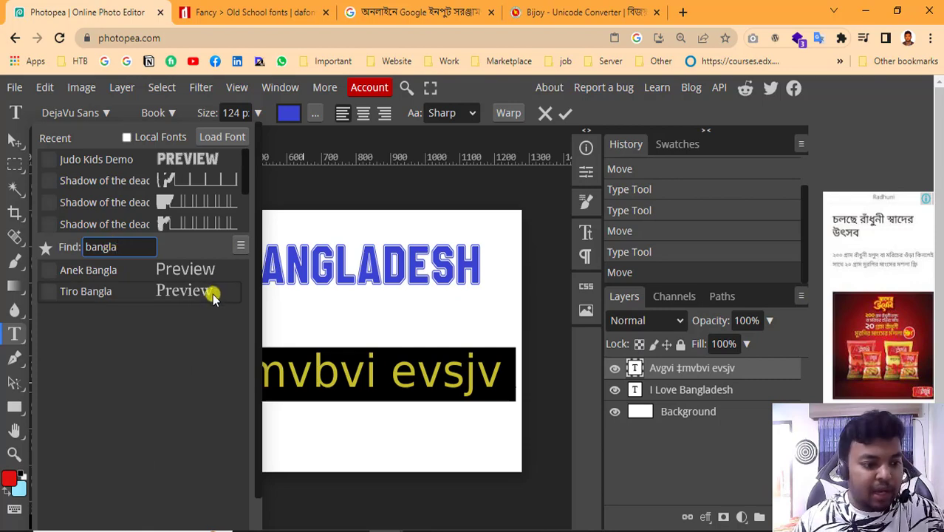
key(BackSpace)
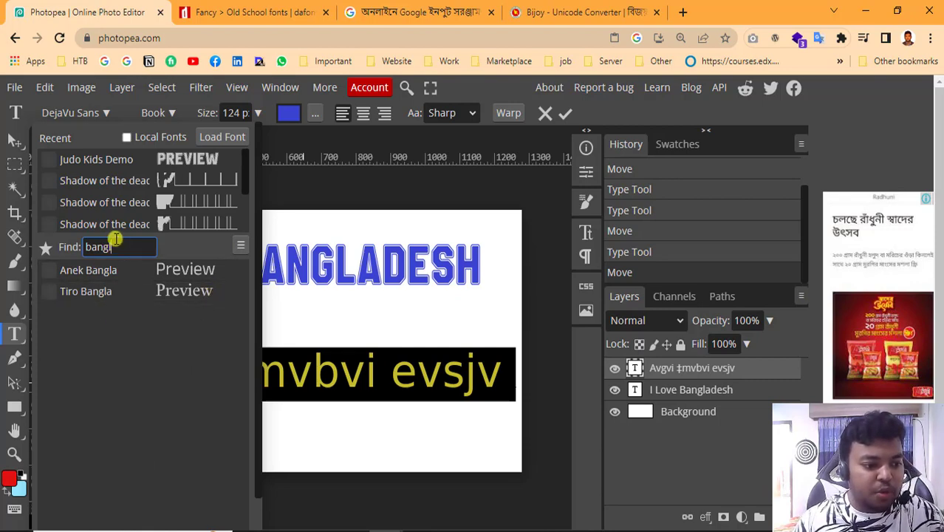
double_click(116, 243)
key(BackSpace)
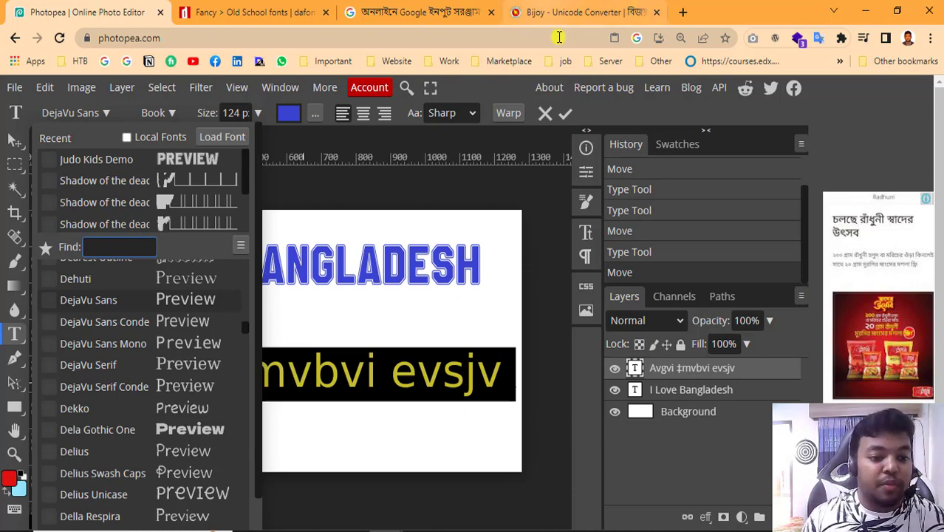
click(683, 12)
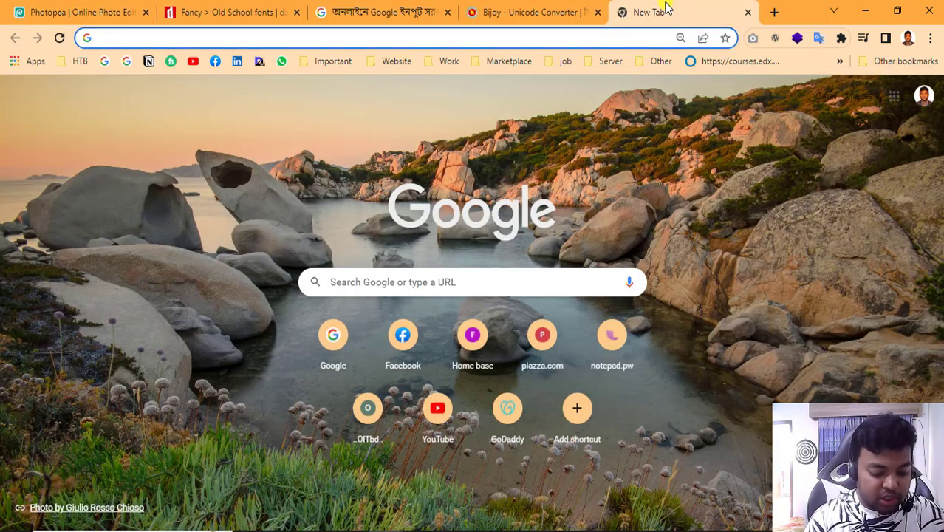
- Search for 'lipighor' and open Lipighor's free font page
text(lipi)
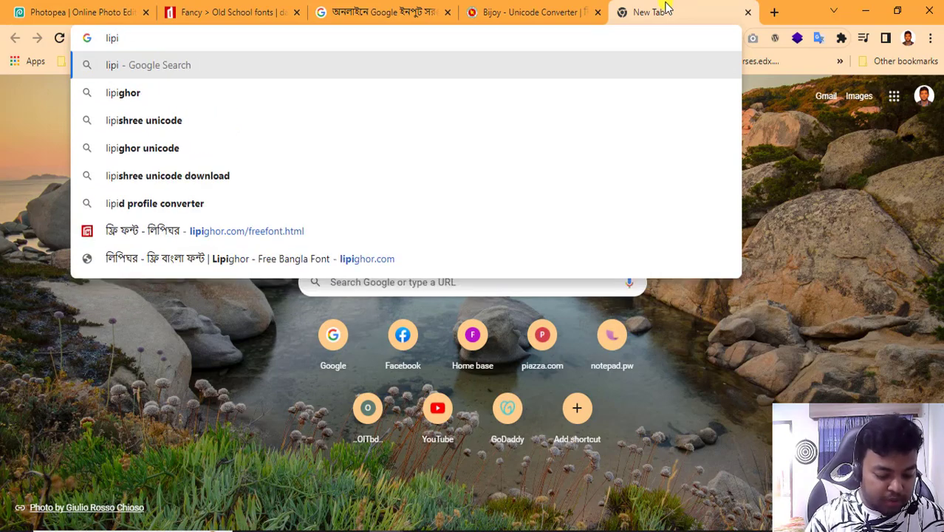
text(ghor)
key(Delete)
key(Return)
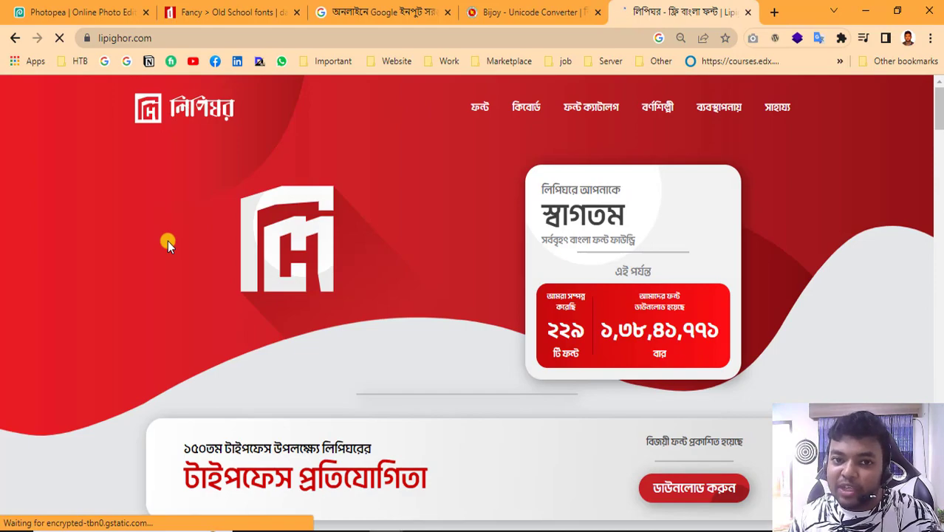
scroll(396, 243, down, 4)
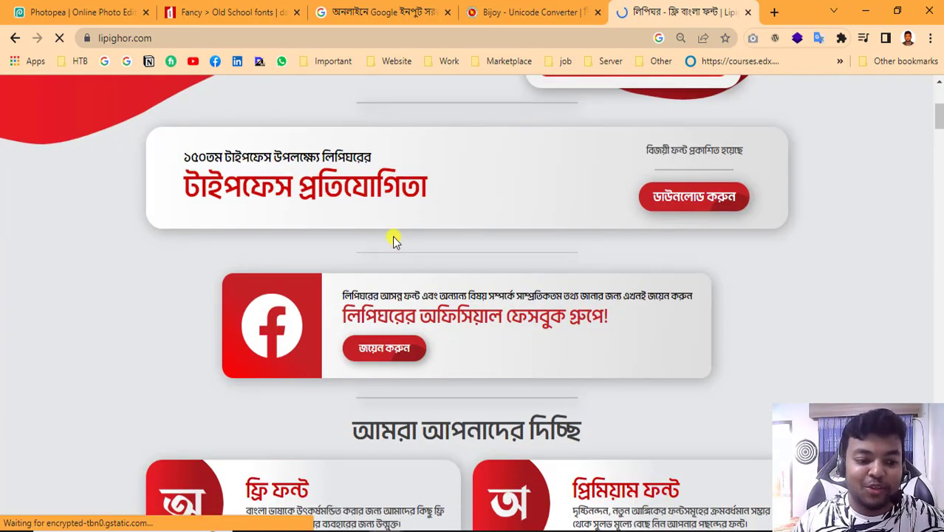
scroll(394, 240, down, 4)
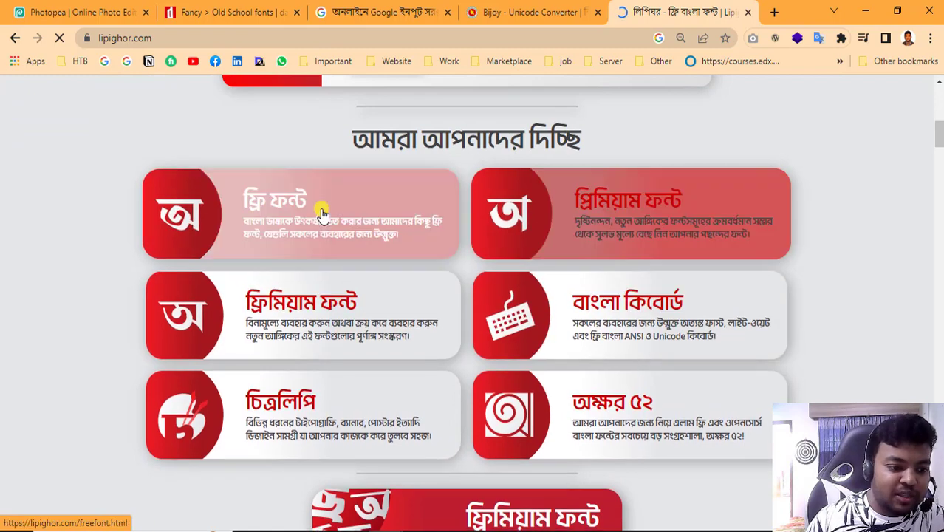
click(295, 213)
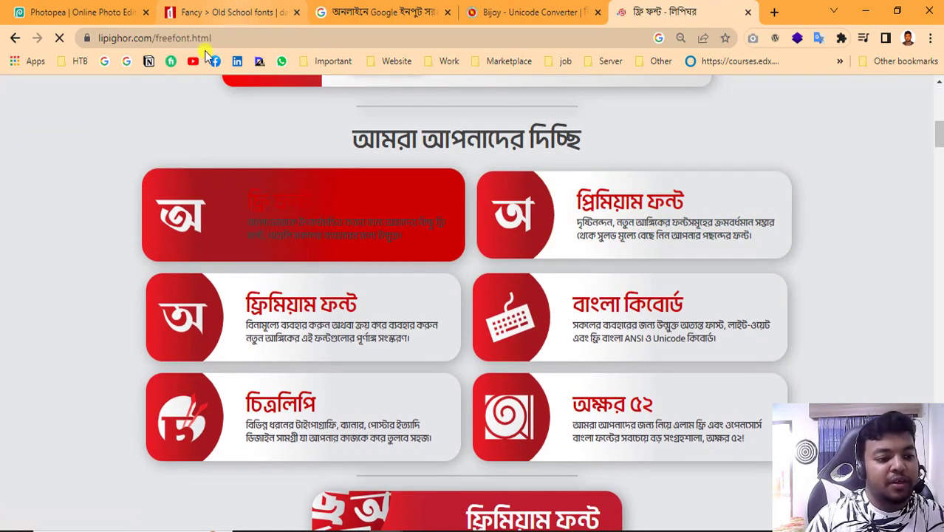
- Page through Lipighor's free font list to page 13, dismissing a full-screen ad
scroll(321, 296, down, 5)
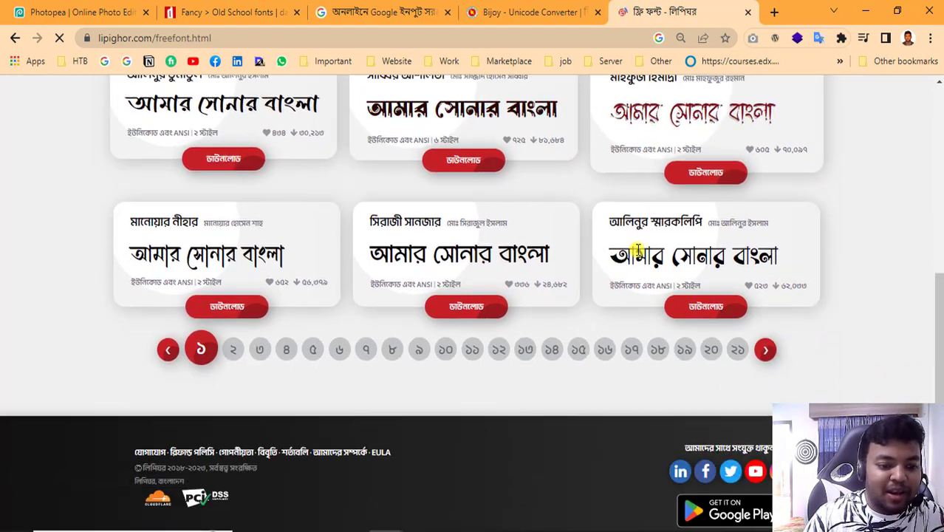
click(226, 349)
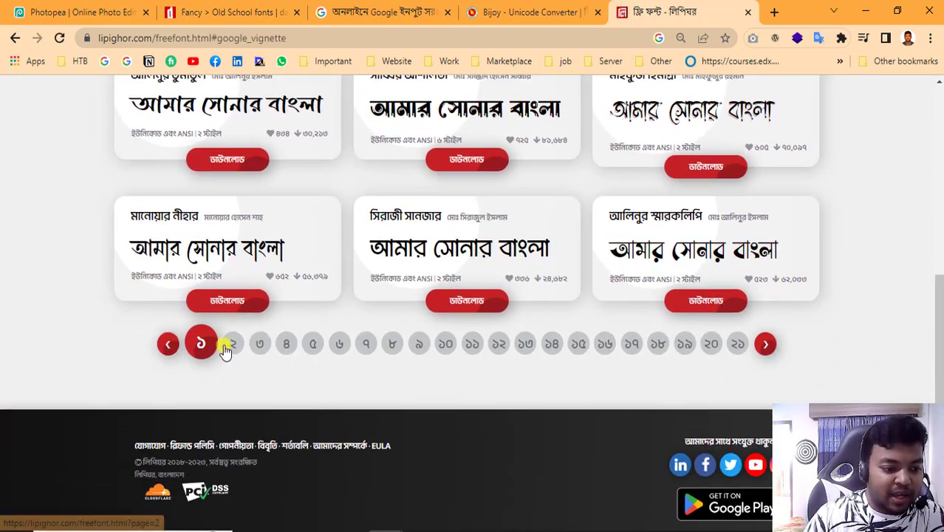
click(510, 366)
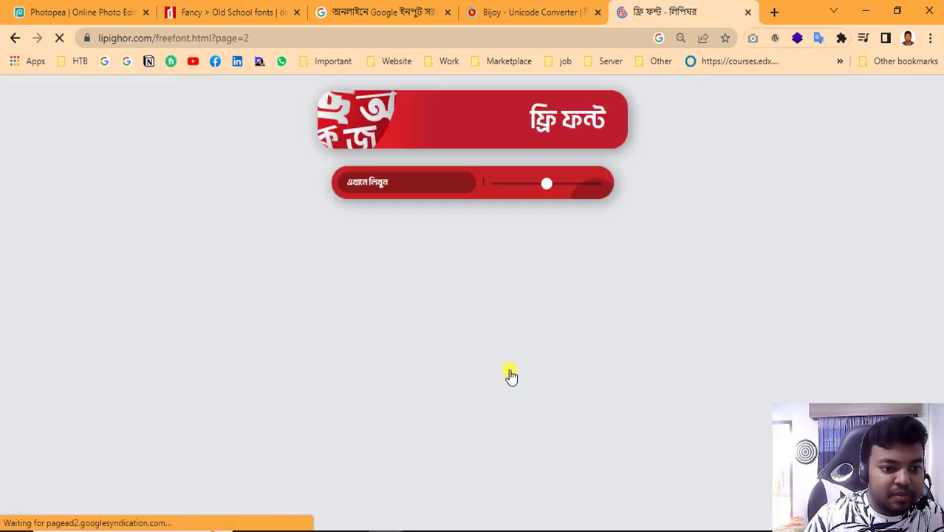
scroll(267, 331, down, 1)
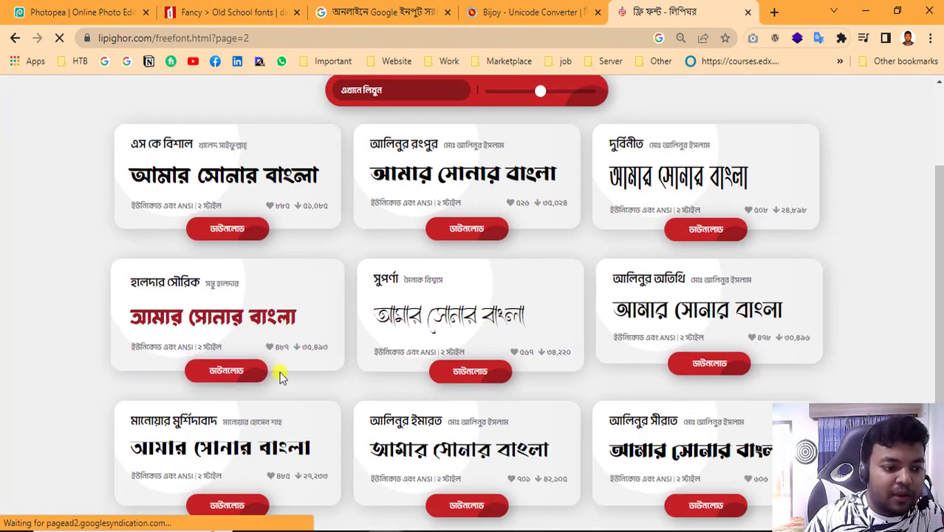
scroll(257, 299, down, 3)
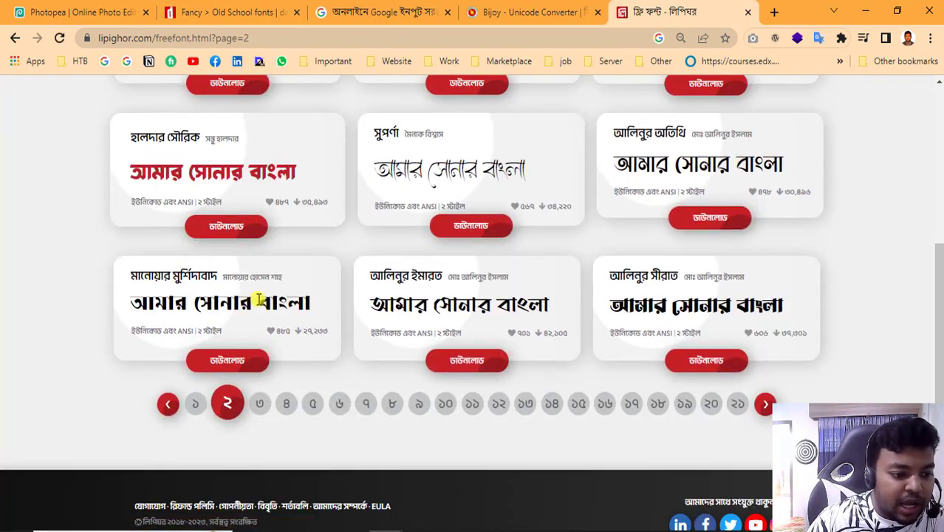
click(494, 344)
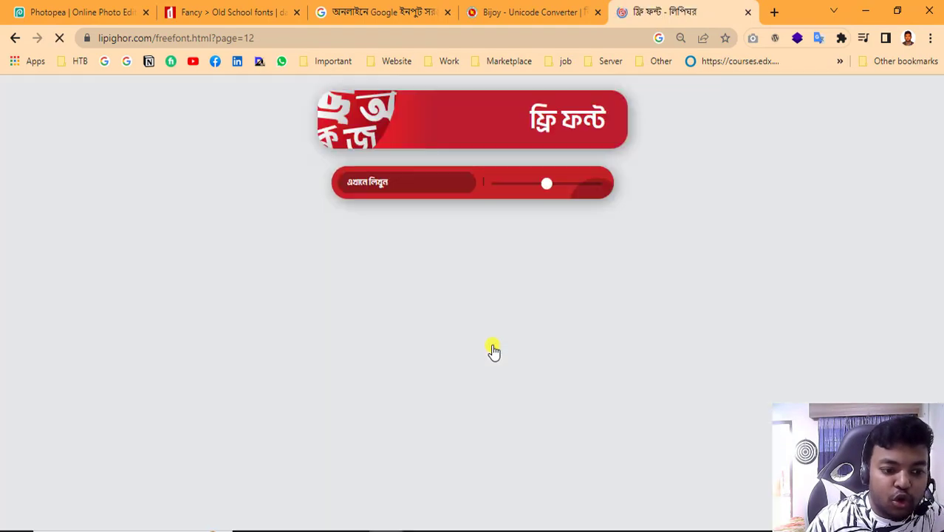
scroll(300, 292, down, 2)
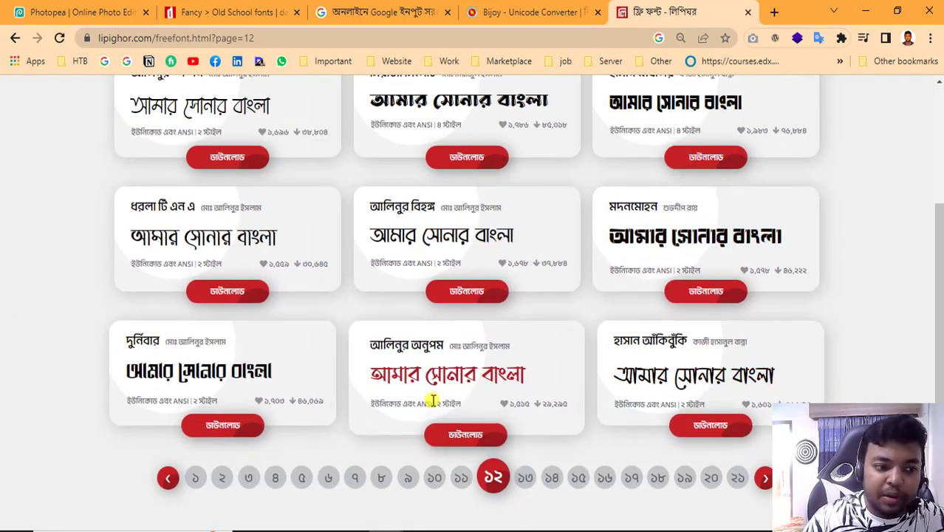
scroll(432, 402, up, 1)
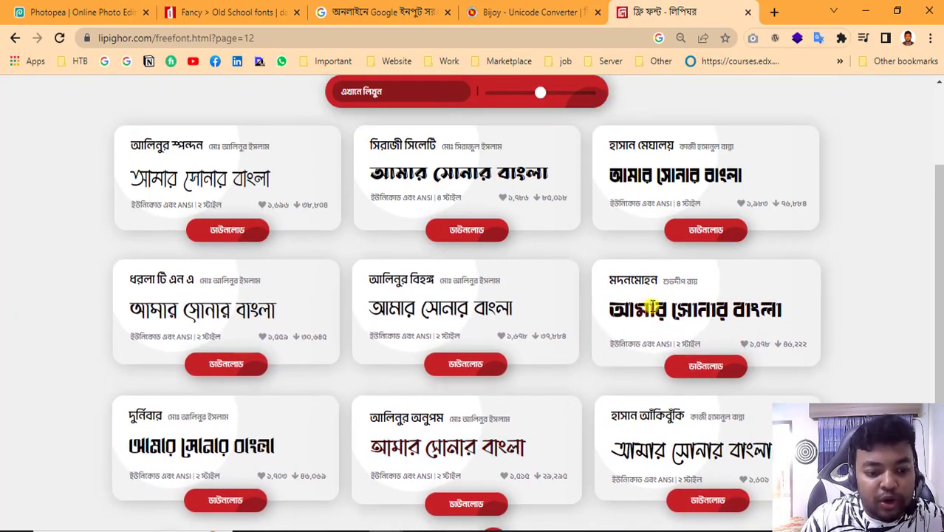
scroll(591, 332, down, 3)
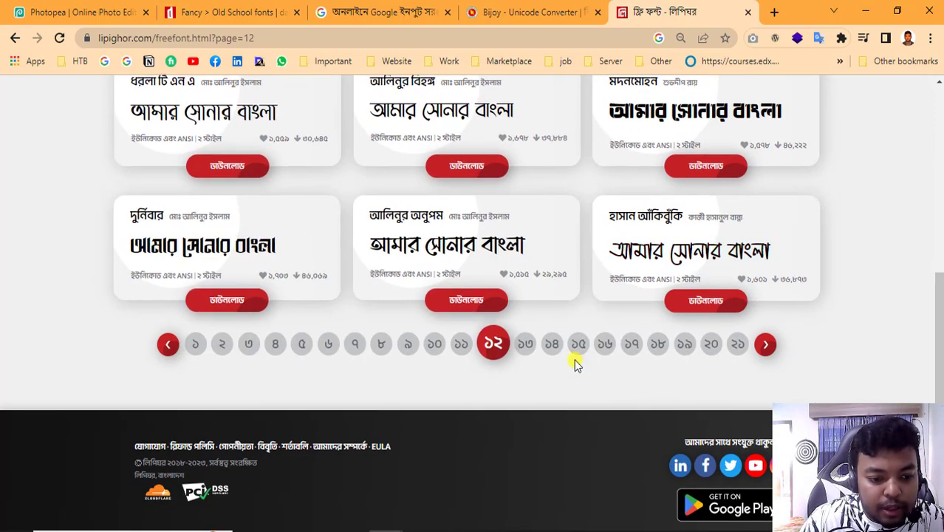
click(525, 346)
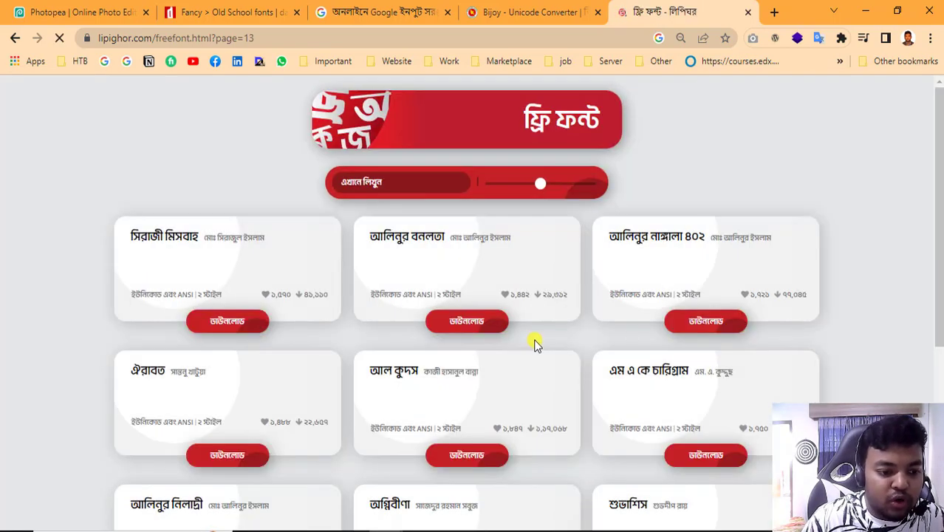
- Open the Alinur Niladri font's page from the page 13 listings
scroll(517, 337, down, 1)
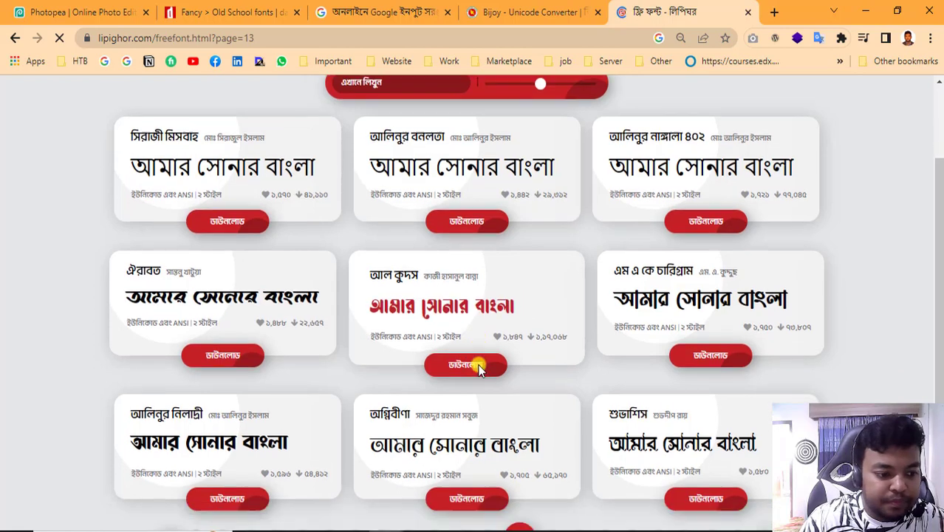
scroll(473, 365, down, 1)
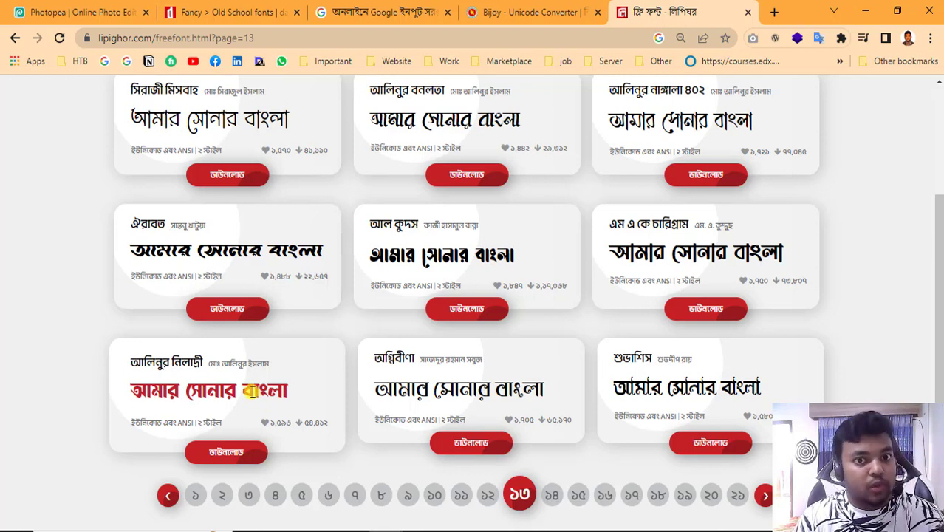
scroll(233, 396, down, 1)
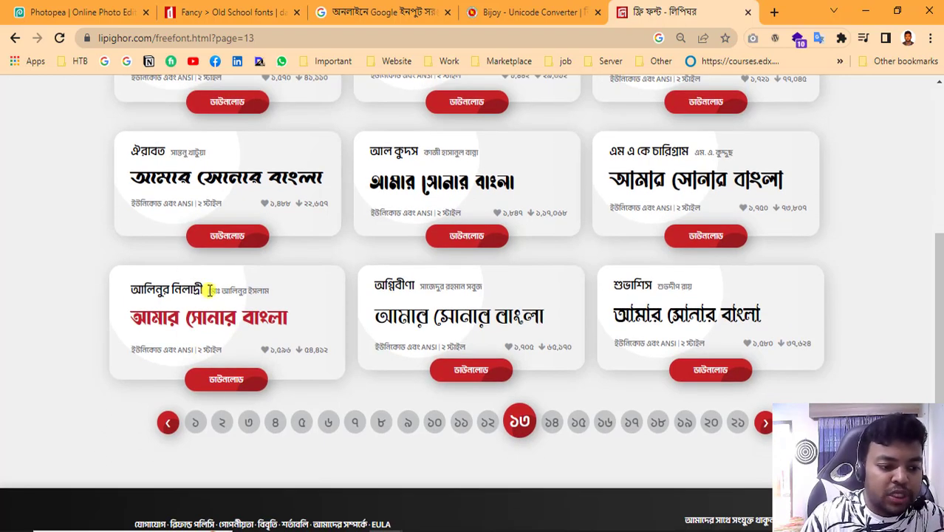
click(234, 381)
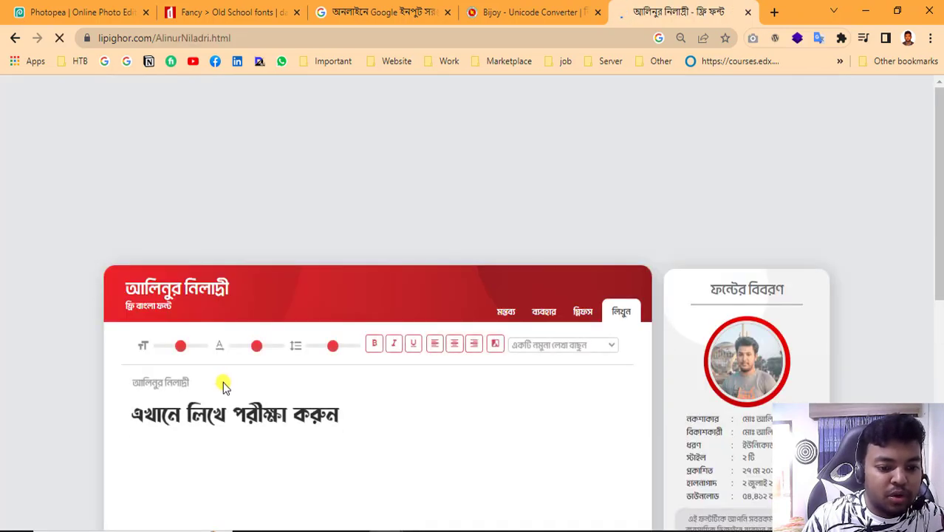
- Clear the sample line from the Alinur Niladri test box, undoing a mistaken Bijoy paste
scroll(358, 331, down, 2)
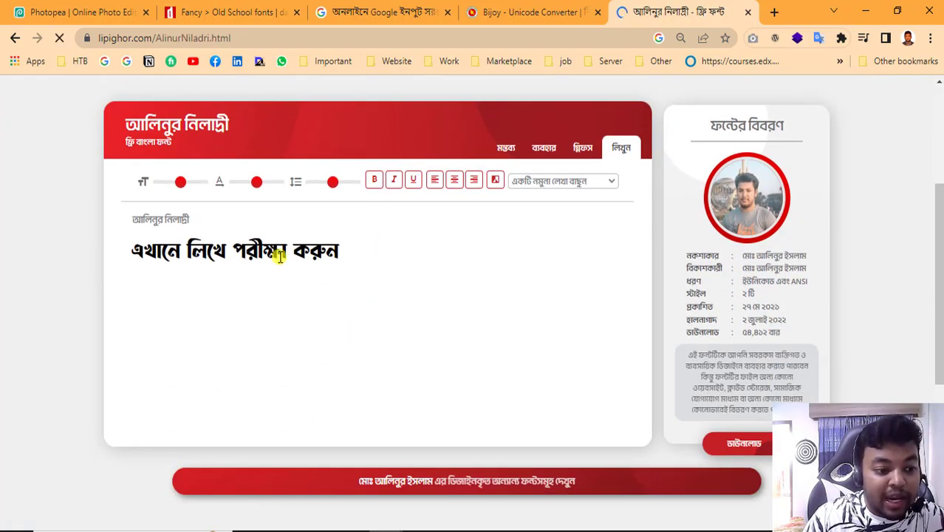
triple_click(280, 256)
text(Avgvi ‡mvbvi evsjv)
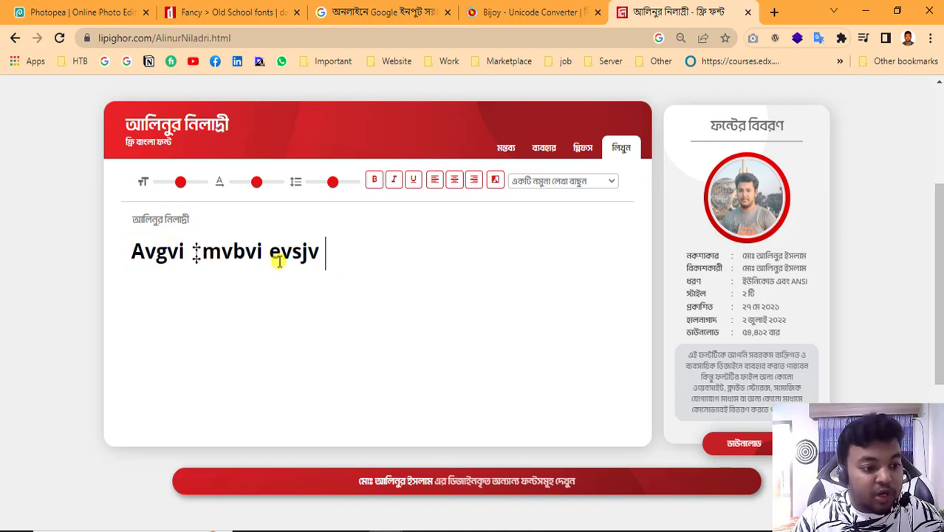
key(ctrl+z)
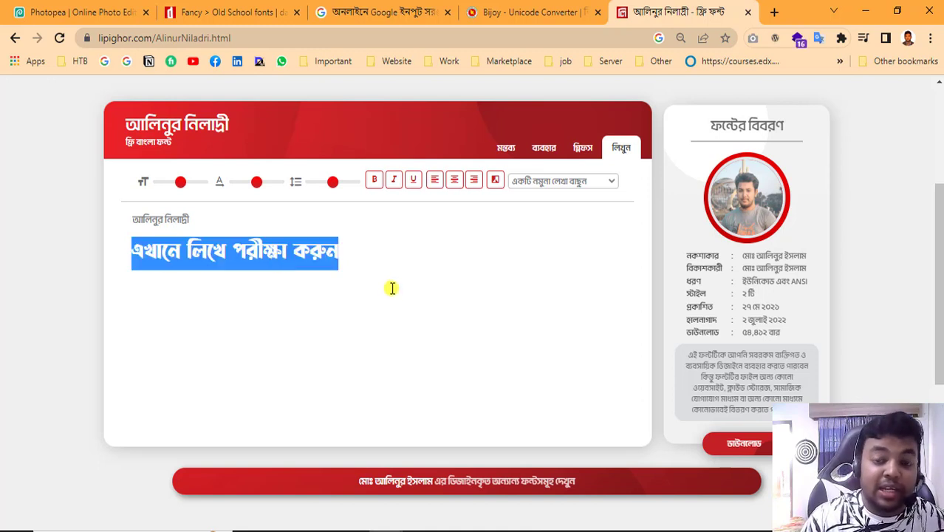
click(360, 270)
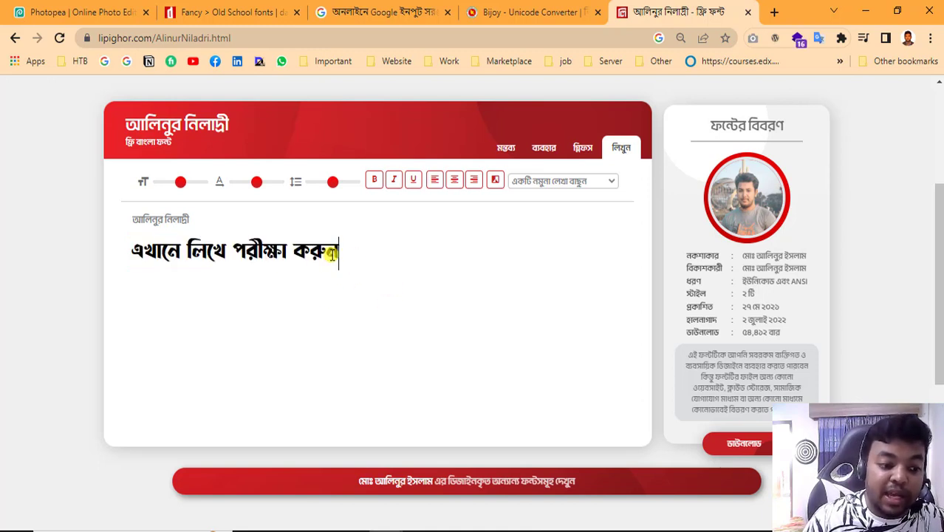
drag(331, 253, 5, 252)
click(385, 257)
drag(384, 257, 71, 254)
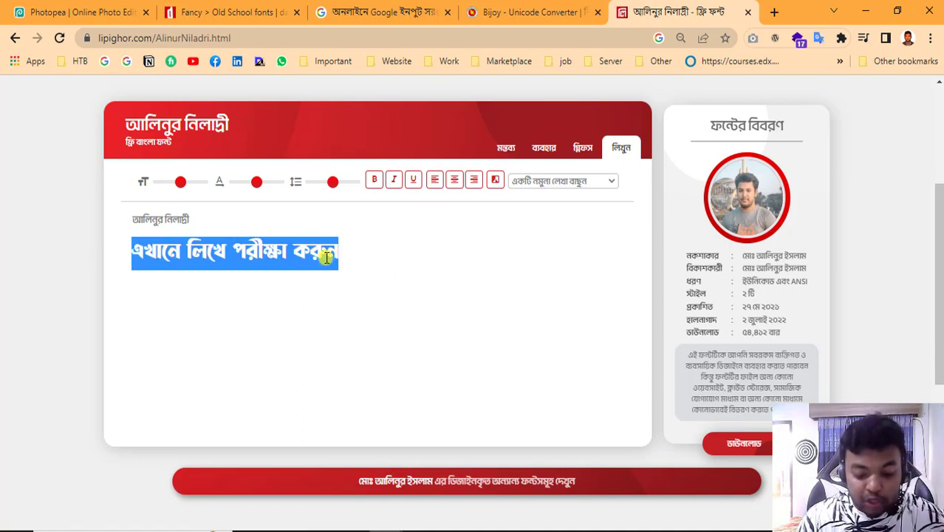
key(BackSpace)
- Copy আমার সোনার বাংলা from Google Input Tools and paste it into the empty test box
click(417, 9)
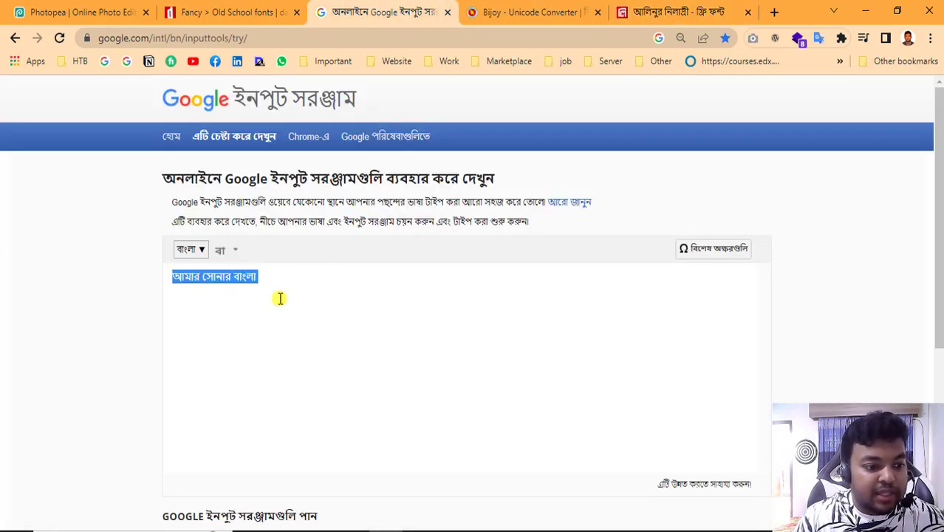
click(262, 291)
drag(262, 291, 159, 286)
key(ctrl+c)
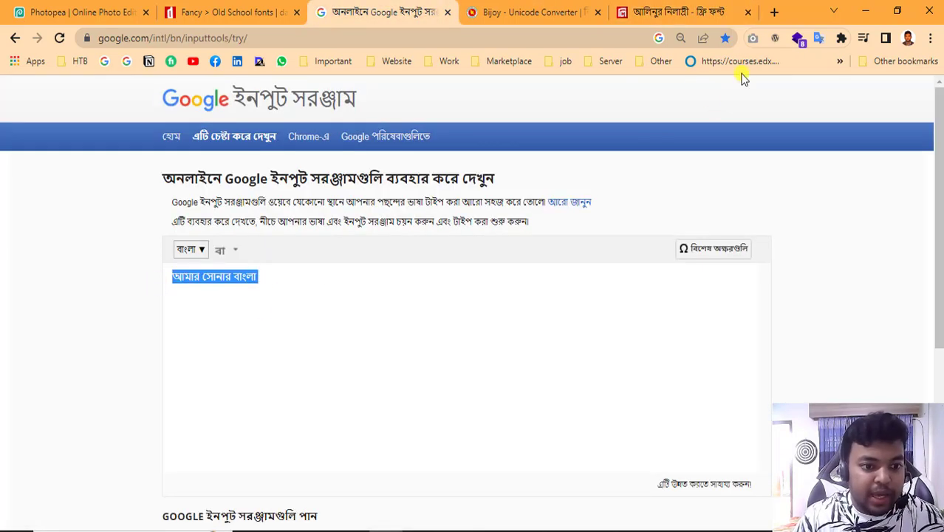
click(676, 12)
click(338, 253)
key(ctrl+v)
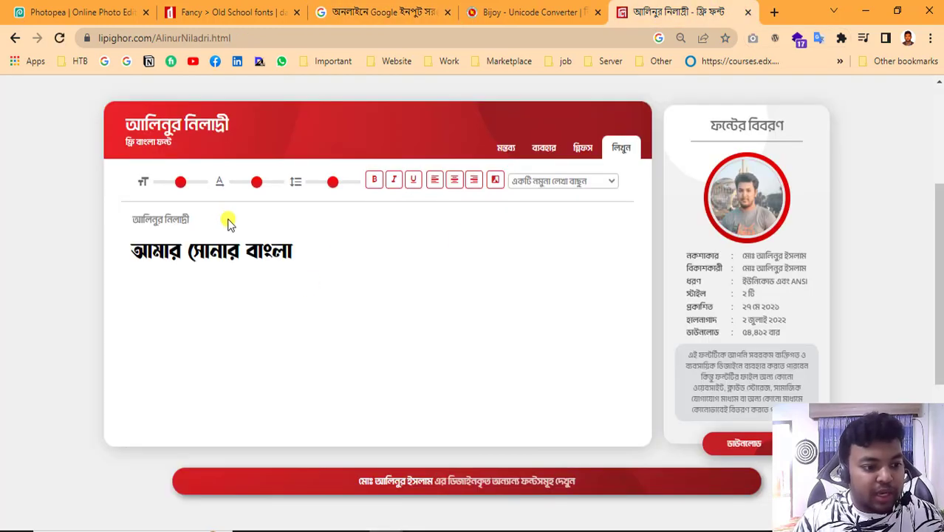
- Enlarge the preview text, tighten its letter spacing and increase its line height
drag(180, 184, 190, 183)
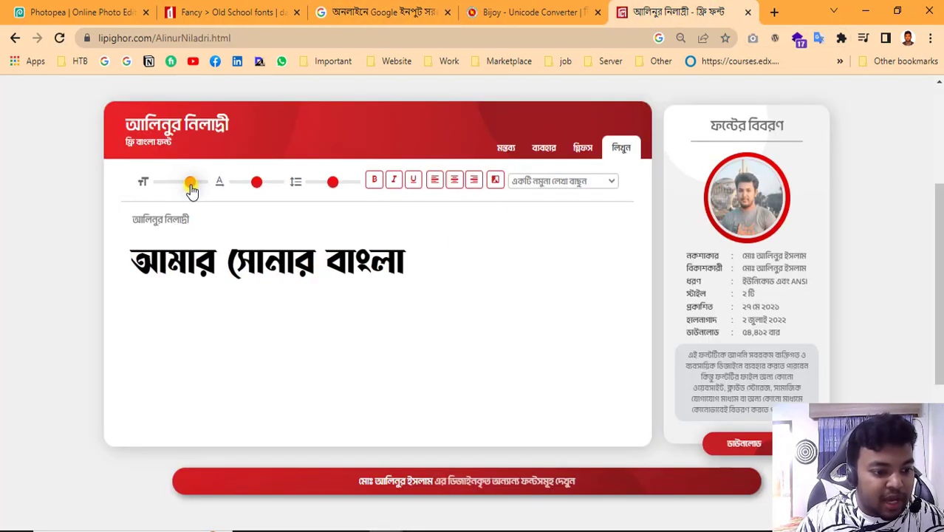
mouse_move(255, 182)
mouse_down()
mouse_move(244, 188)
mouse_move(256, 189)
mouse_up()
drag(337, 190, 343, 187)
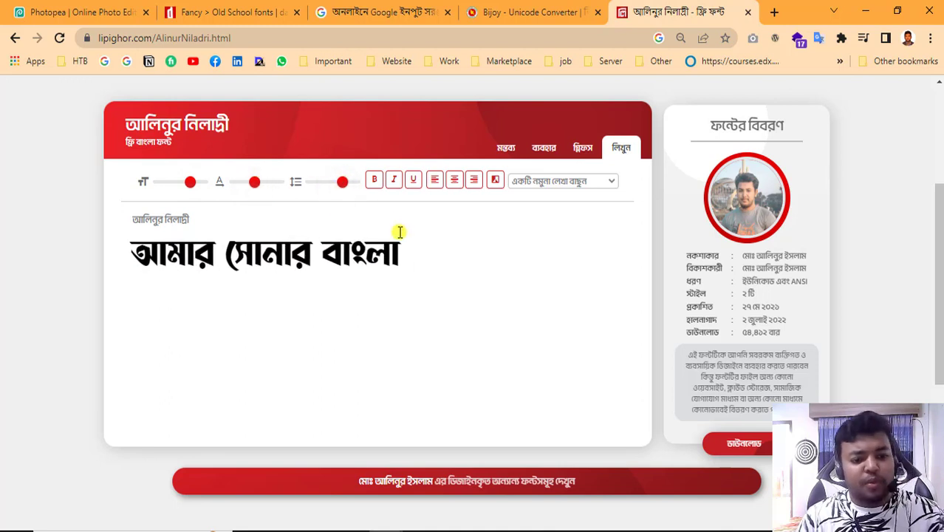
scroll(698, 399, down, 1)
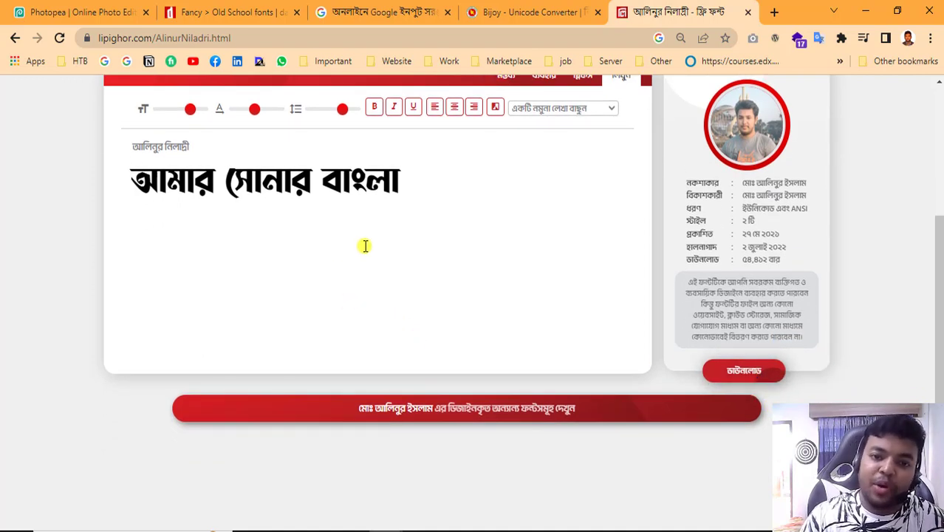
- Start the Alinur Niladri download, agree to the usage terms, and read the warning's opening lines
click(741, 373)
click(415, 285)
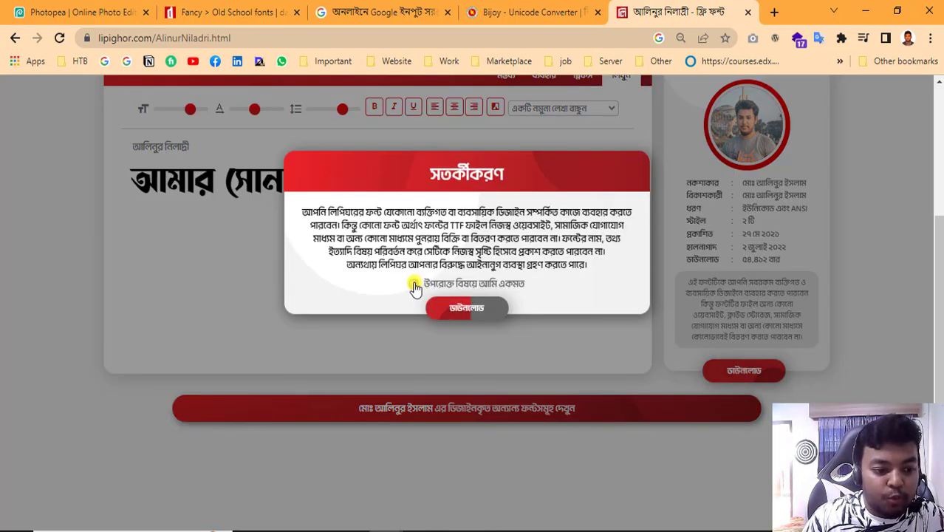
scroll(449, 238, up, 1)
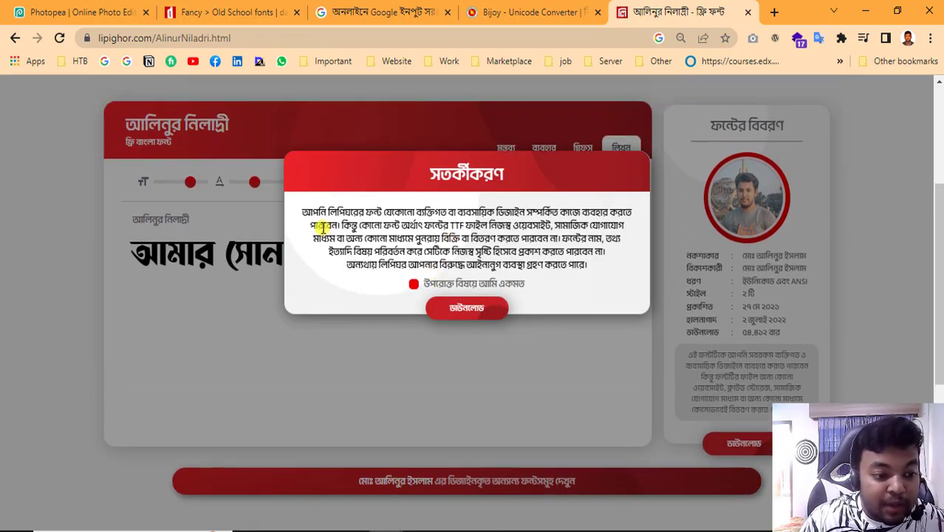
drag(302, 212, 205, 210)
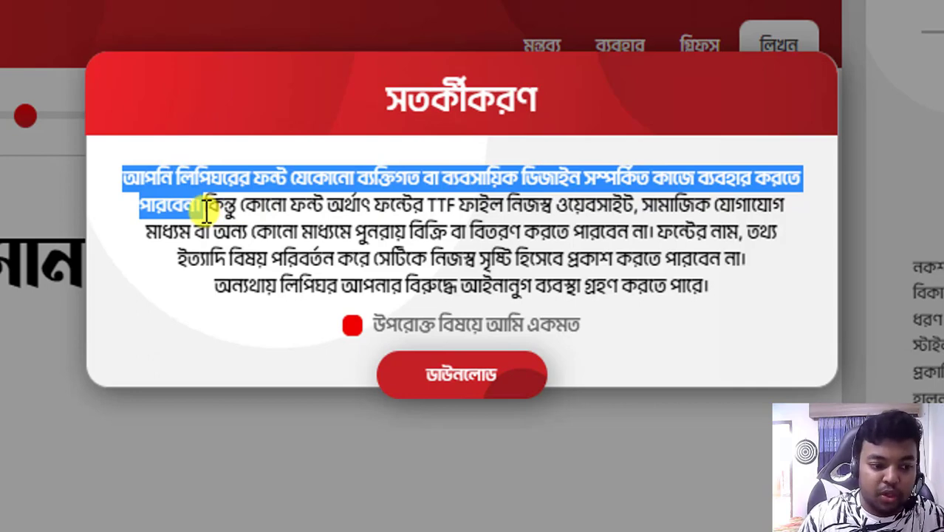
click(267, 212)
drag(325, 206, 660, 226)
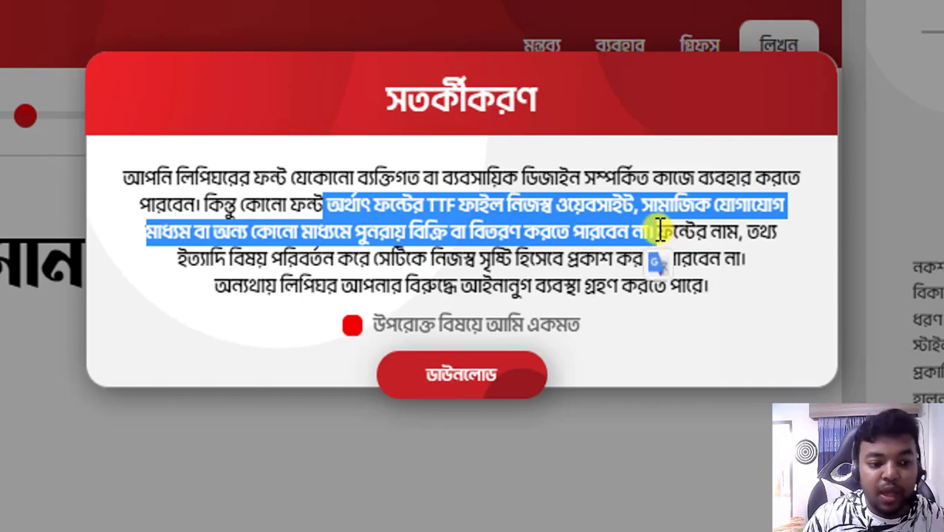
click(621, 269)
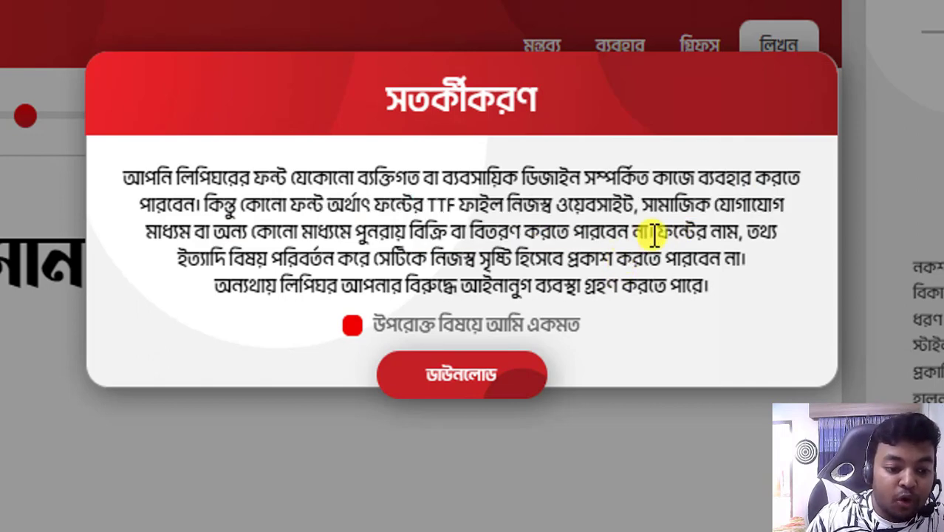
- Read the rest of the warning, then download AlinurNiladri.zip and open it
drag(255, 268, 752, 259)
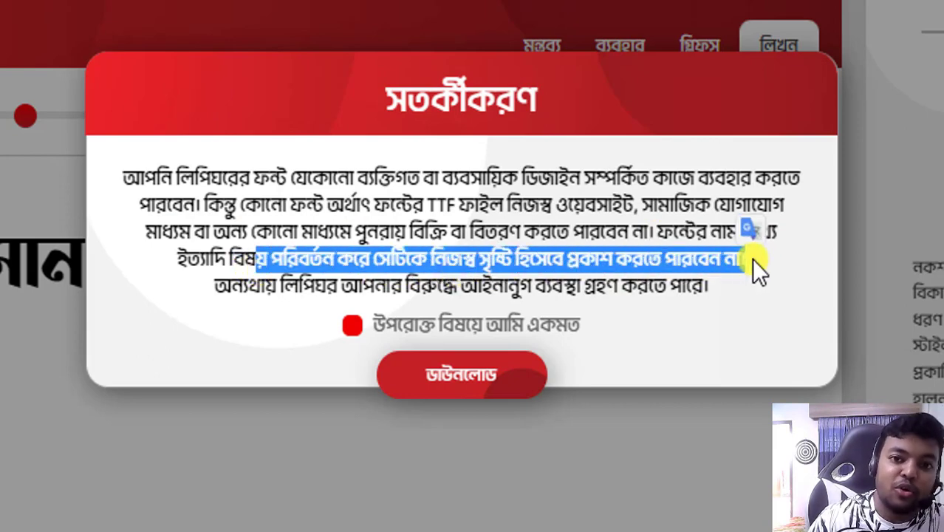
click(264, 289)
drag(263, 289, 233, 288)
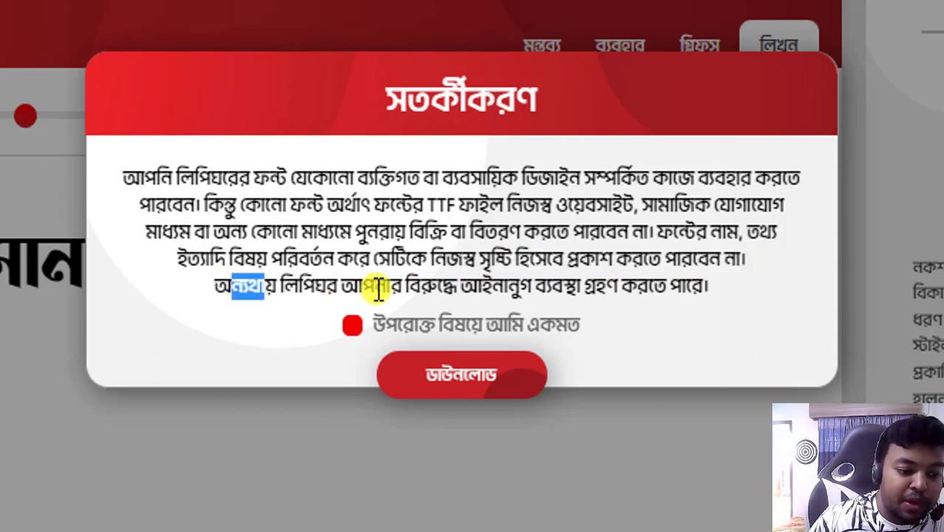
drag(378, 290, 711, 292)
click(713, 299)
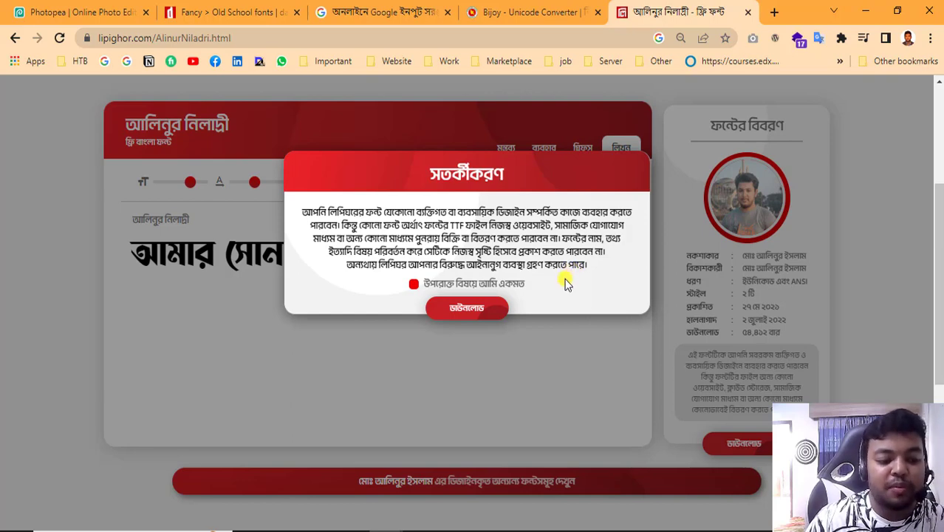
click(465, 310)
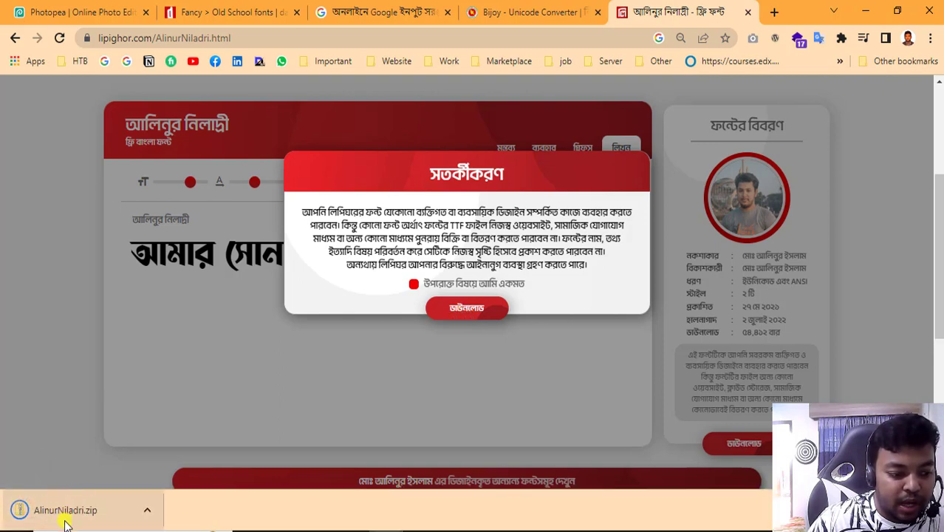
click(67, 512)
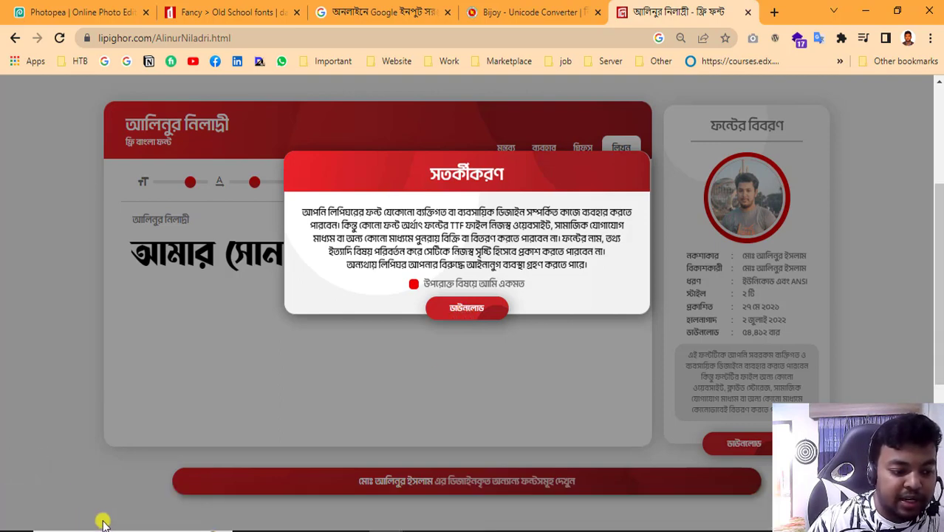
- Load AlinurNiladri.zip from Downloads into Photopea's fonts, adding the five Li Alinur Niladri fonts
click(21, 12)
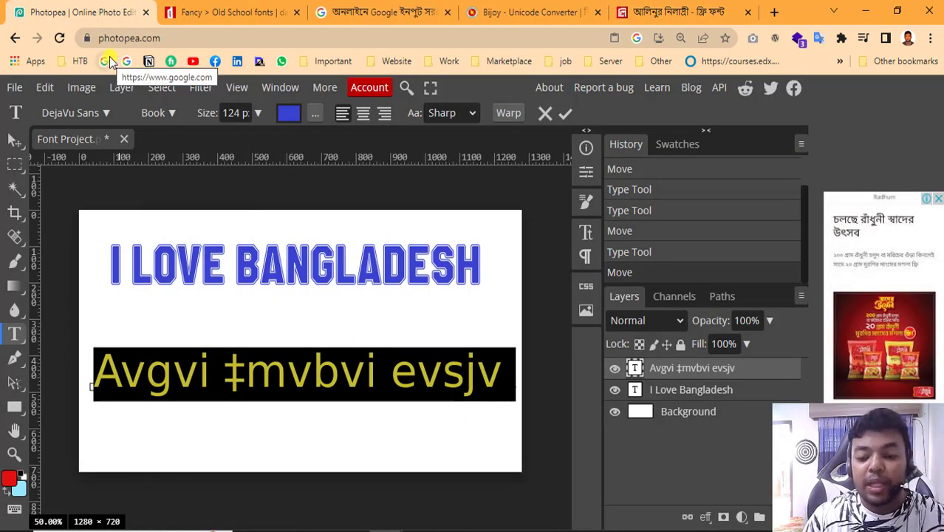
click(104, 113)
click(129, 248)
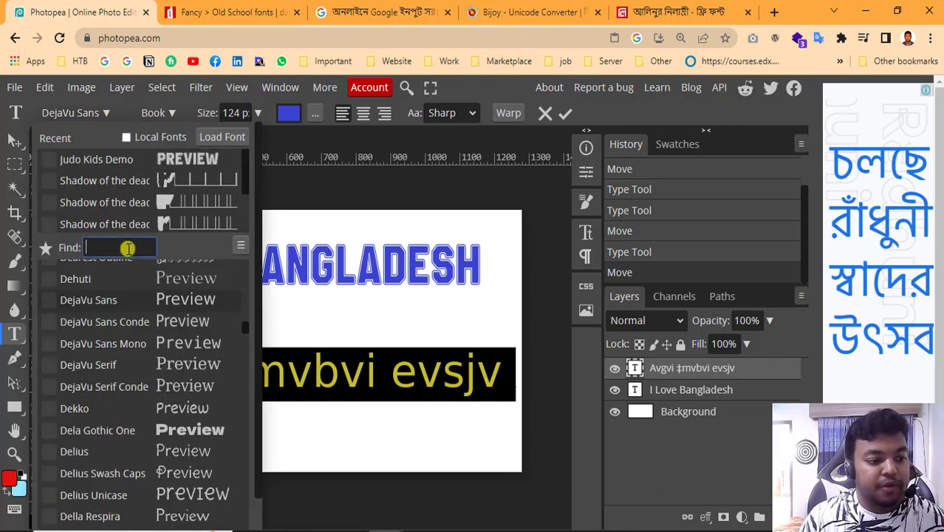
click(220, 138)
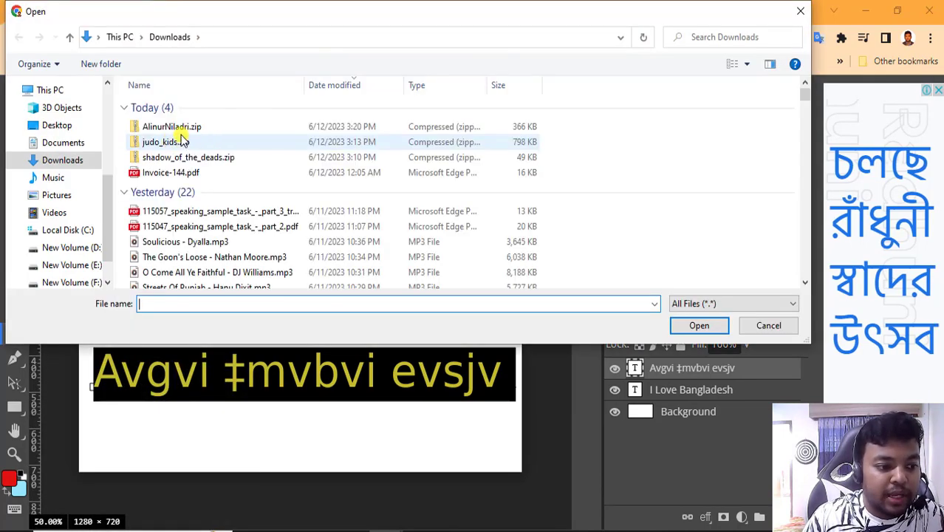
click(185, 128)
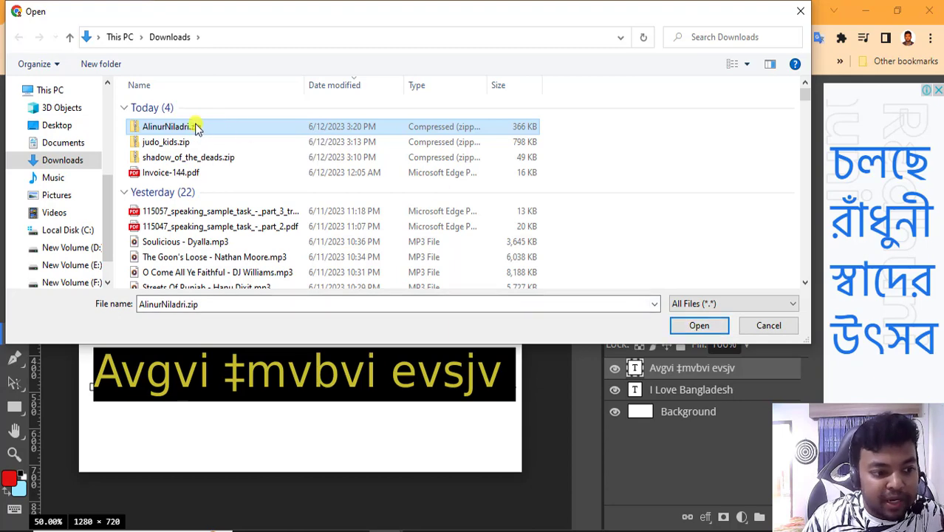
click(697, 325)
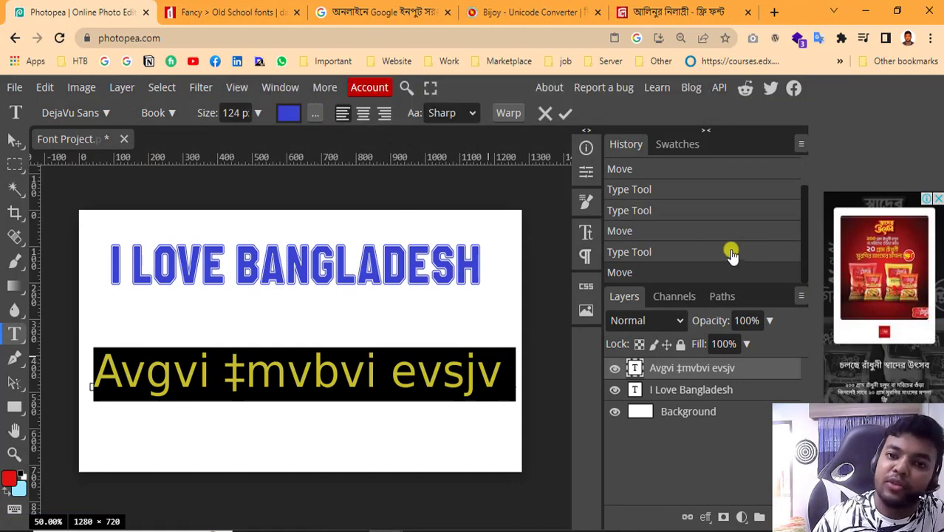
- Apply the Li Alinur Niladri font, found by searching 'Alinu', to the whole garbled Bangla line
click(233, 381)
key(ctrl+a)
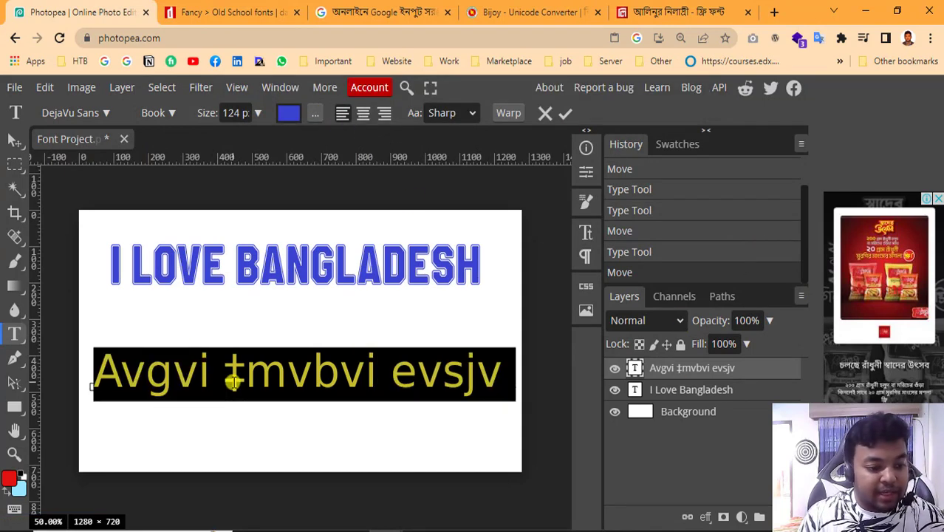
click(95, 112)
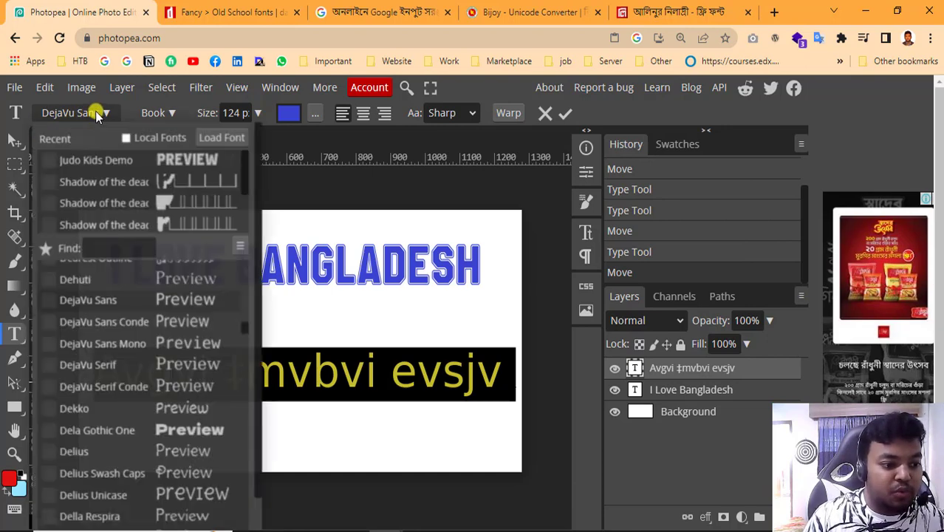
click(133, 249)
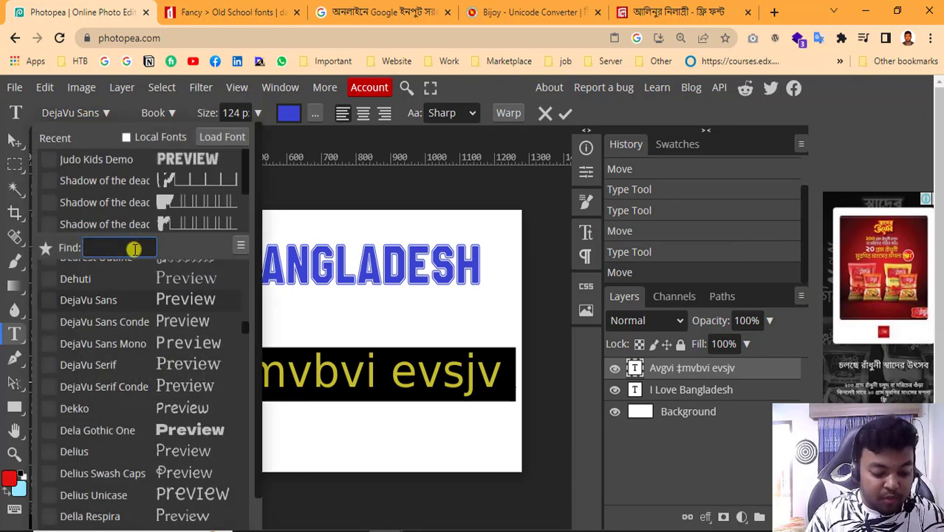
text(Ali)
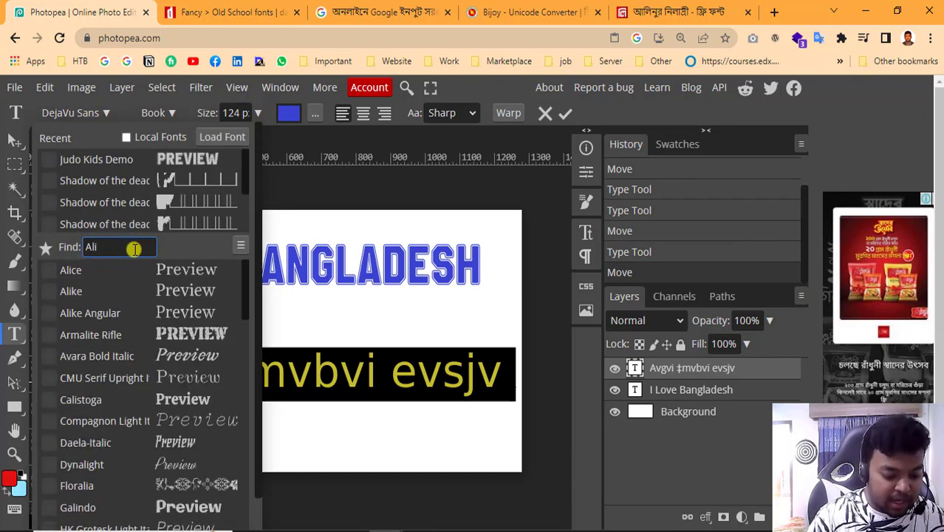
text(nur)
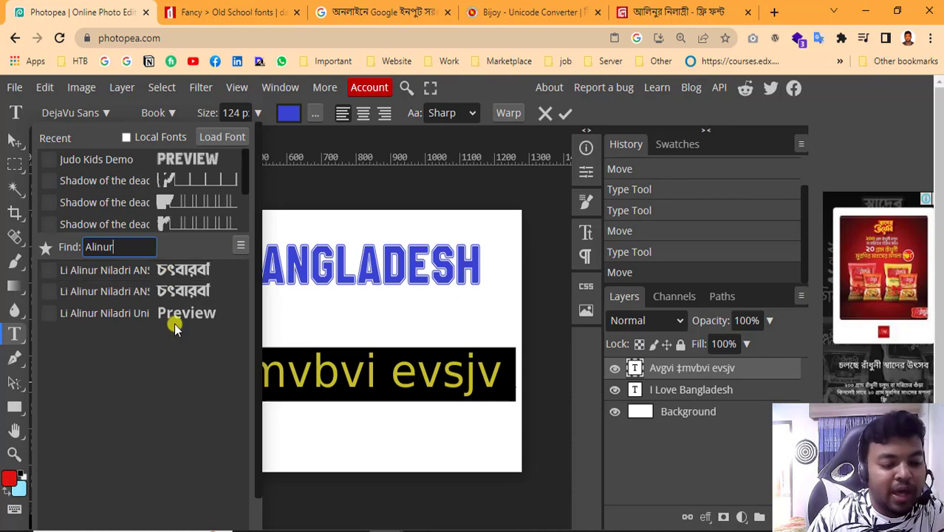
click(127, 276)
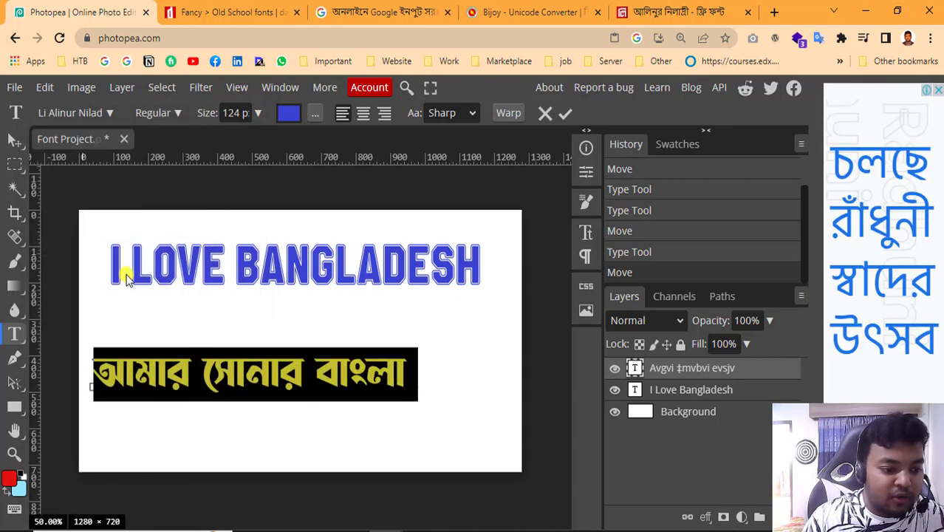
- Colour the whole Bangla line black
click(253, 371)
triple_click(325, 386)
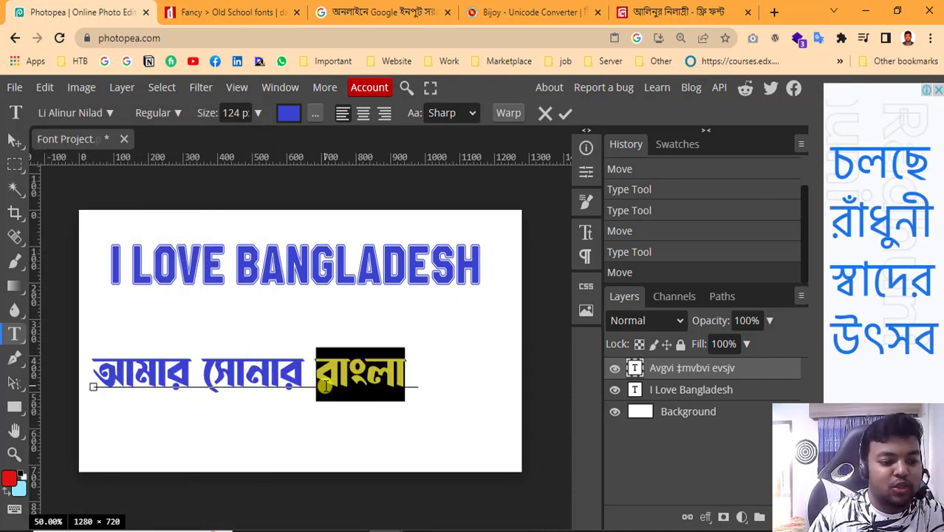
click(288, 113)
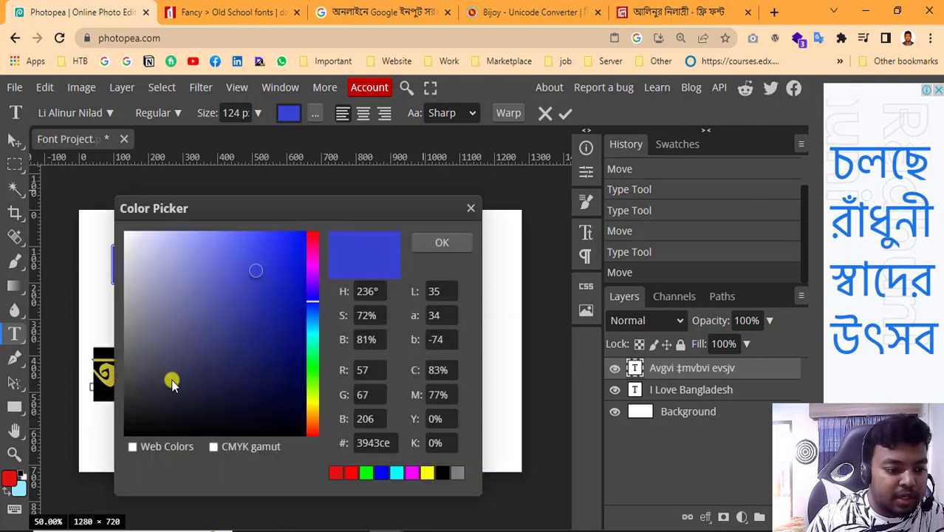
click(151, 410)
click(449, 243)
click(310, 375)
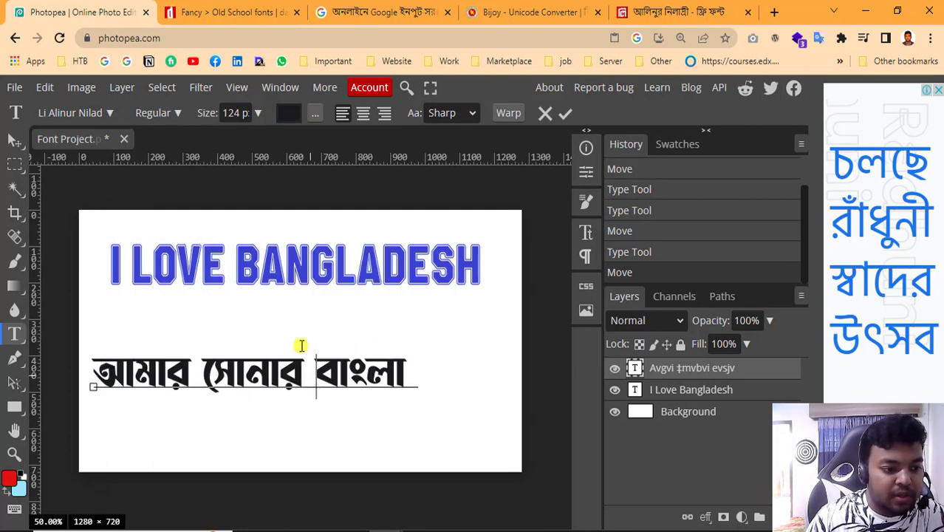
- Move the Bangla text up and right so it is centred under the heading, then reopen it for editing
click(15, 138)
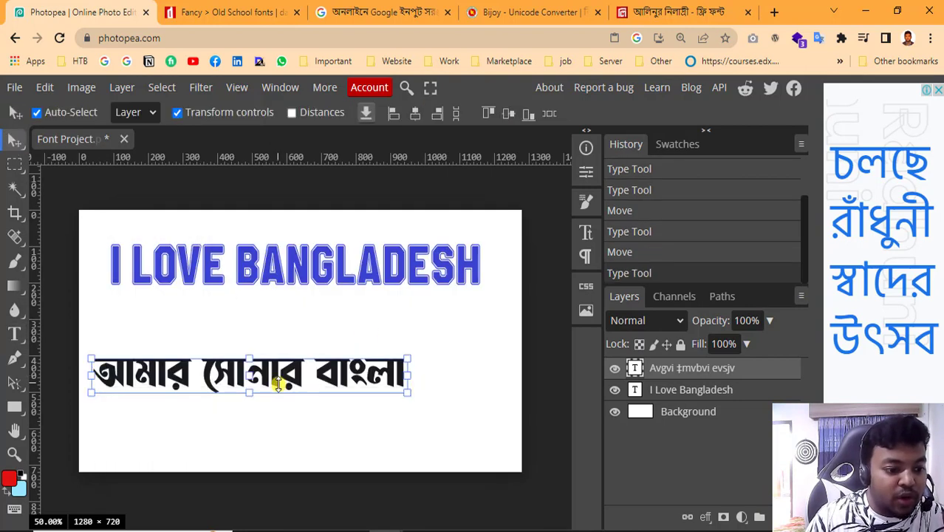
drag(276, 381, 336, 351)
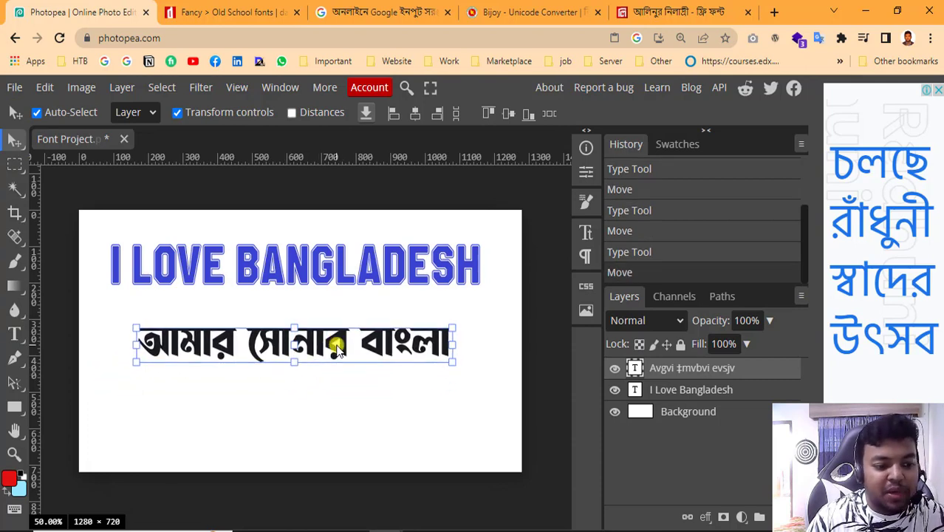
double_click(336, 351)
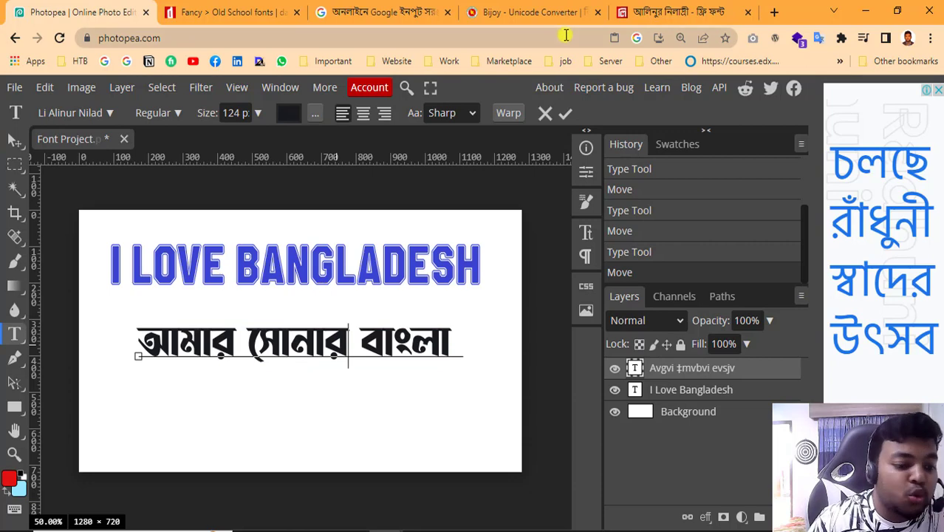
- Dismiss the Lipighor download warning and scroll back to the top of the page
click(714, 9)
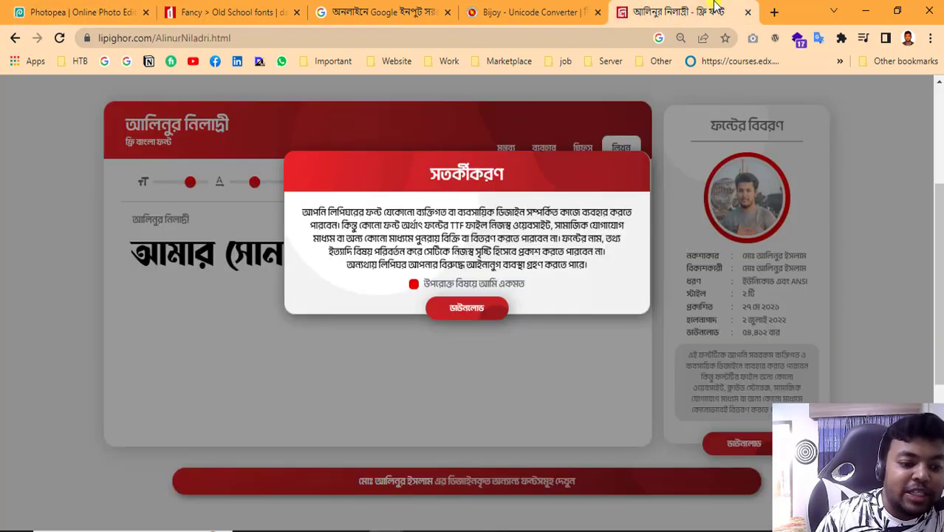
click(222, 260)
scroll(154, 122, up, 3)
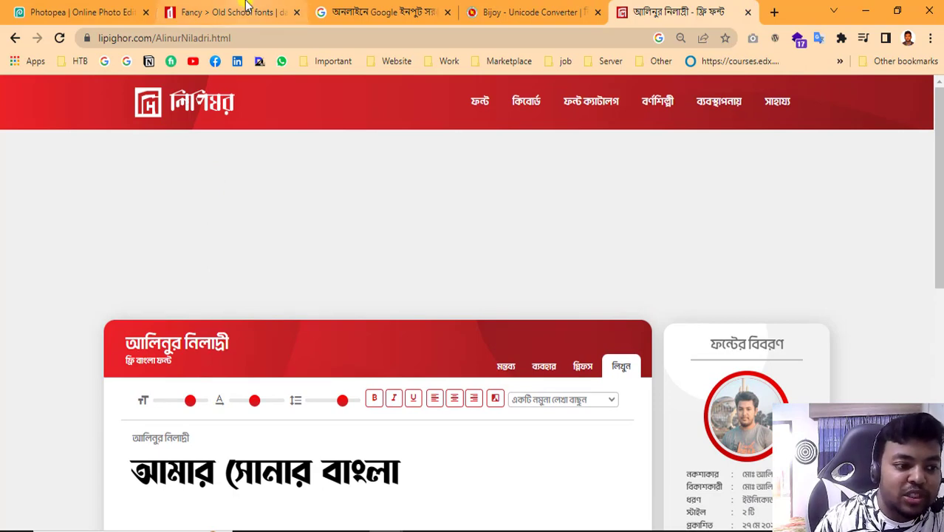
click(245, 11)
click(680, 12)
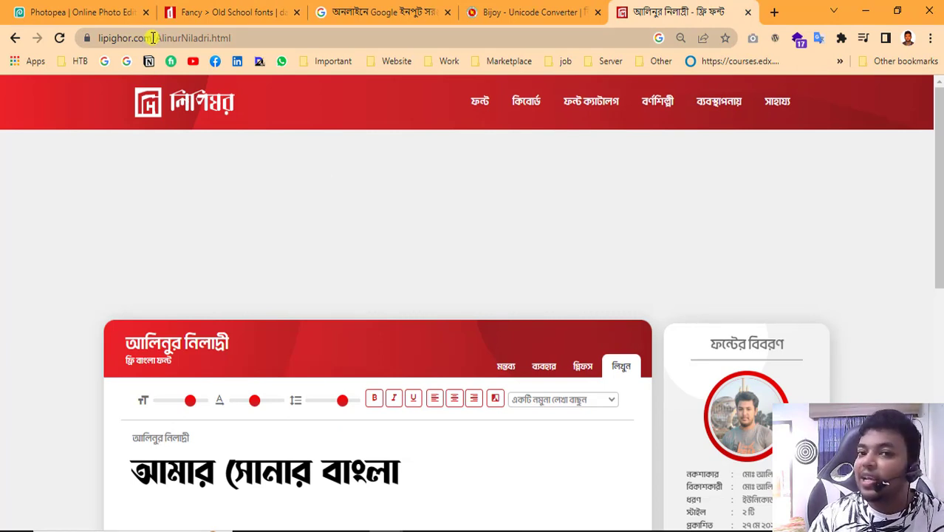
- Open Photopea's font list, then cycle through the browser tabs ending on DaFont's Old School page
click(95, 6)
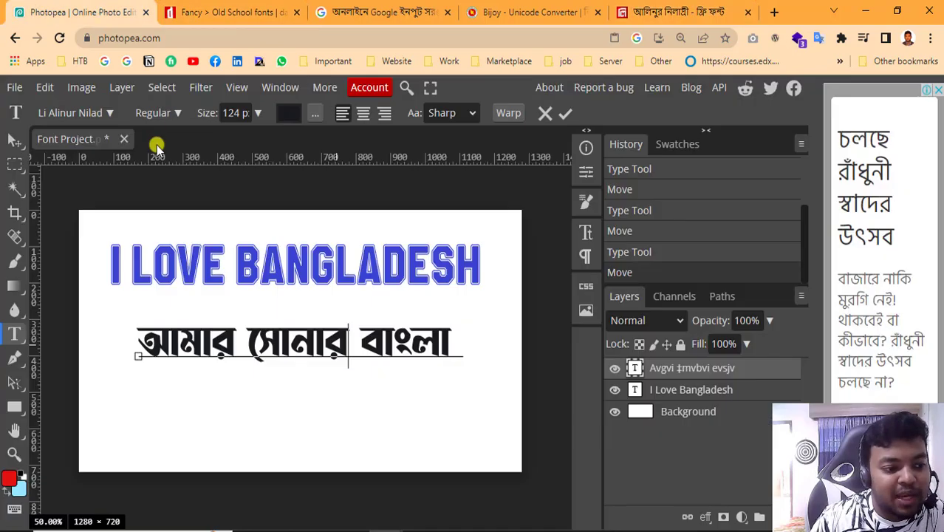
click(74, 112)
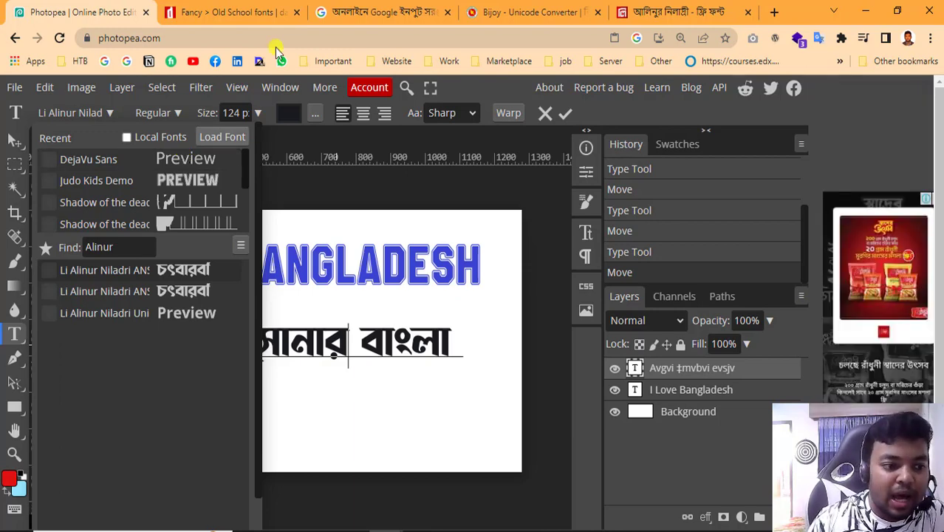
click(379, 12)
click(533, 11)
click(691, 10)
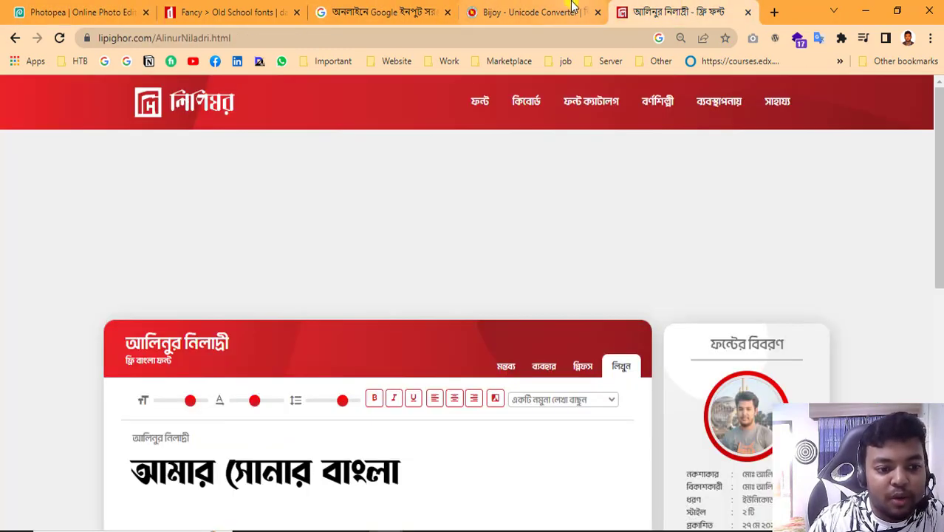
click(573, 11)
click(364, 9)
click(235, 10)
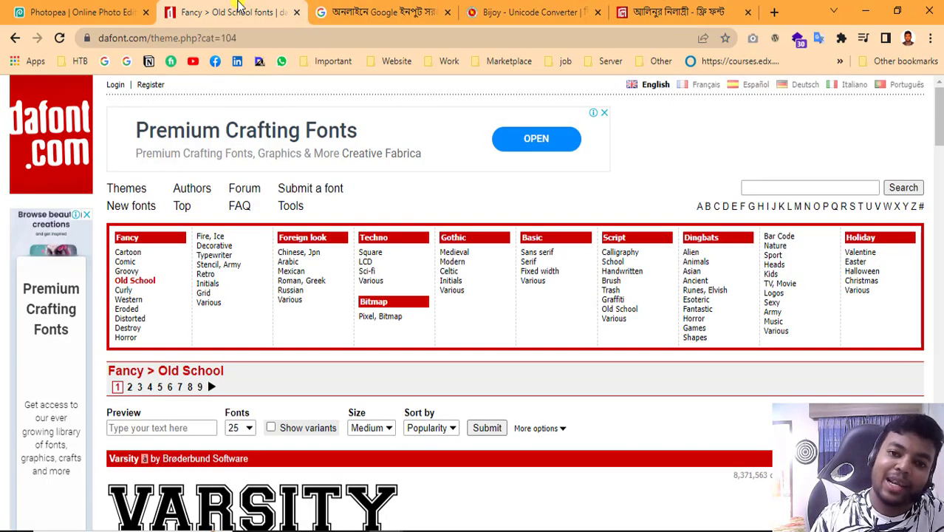